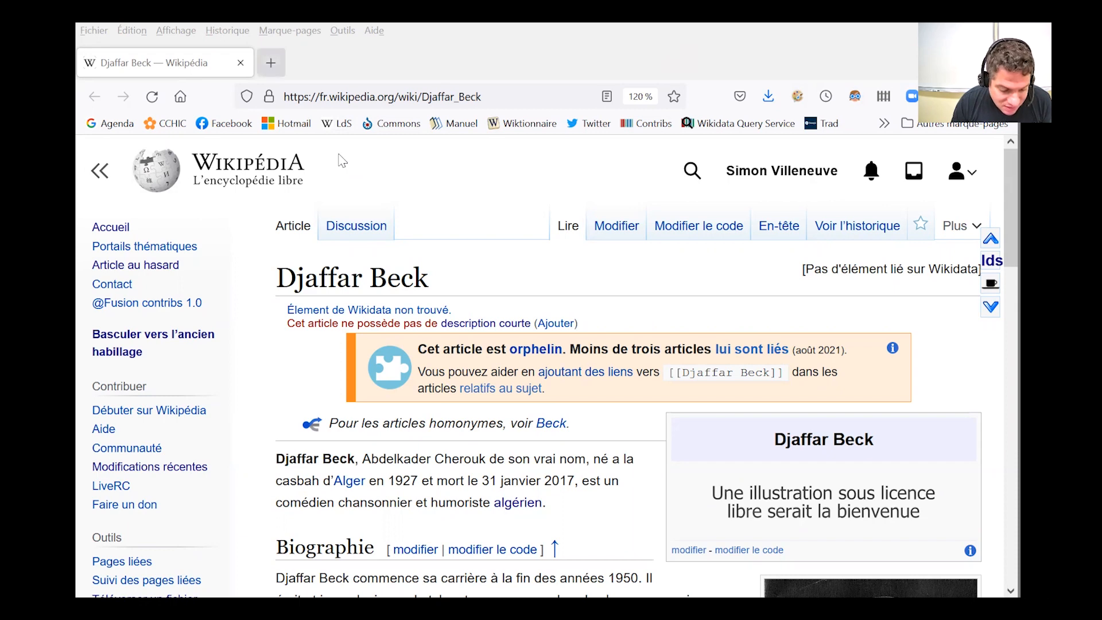
Open the Wikidata main page at wikidata.org in a new browser tab
{"action": "key", "text": "ctrl+t"}
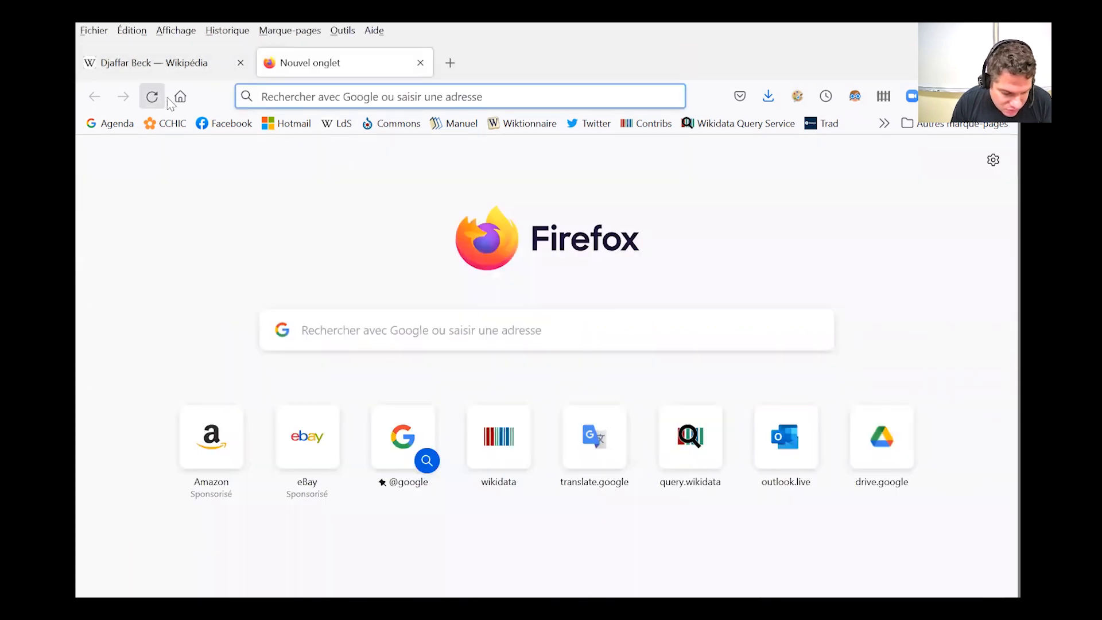
{"action": "type", "text": "wikidata.org"}
{"action": "key", "text": "Return"}
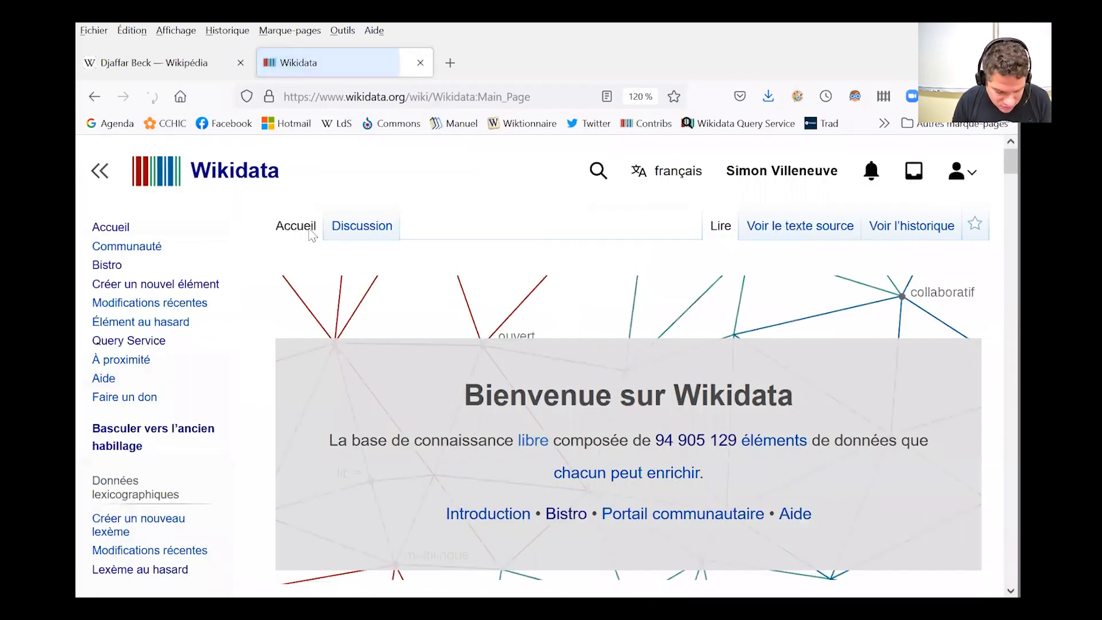
{"action": "scroll", "coordinate": [475, 276], "scroll_direction": "down", "scroll_amount": 3}
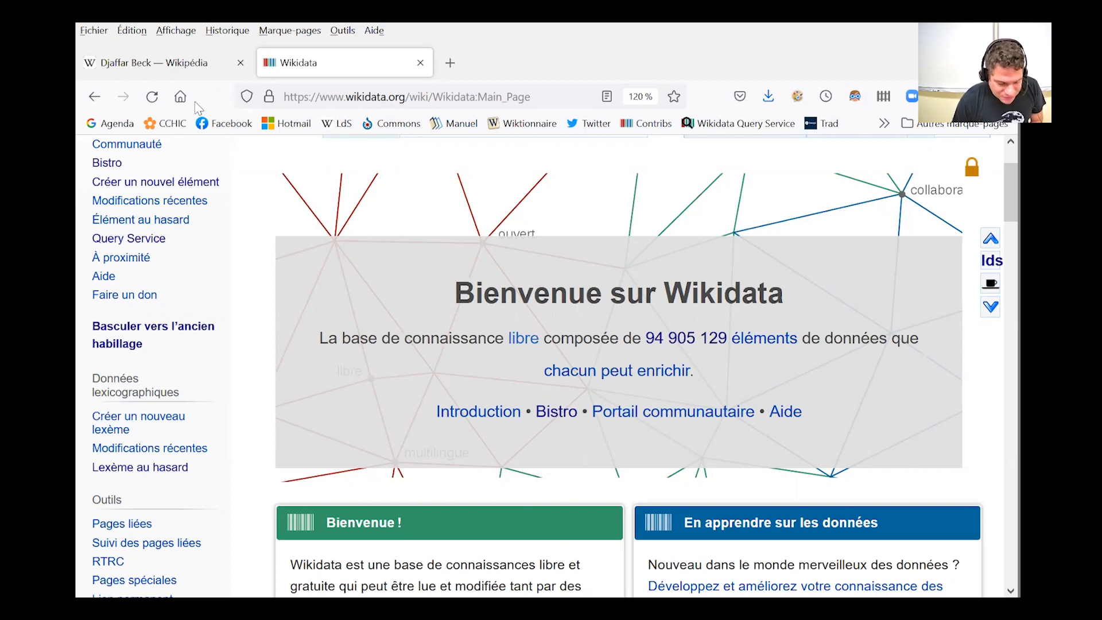
Return to the Djaffar Beck article on Wikipedia and log out of the current account
{"action": "left_click", "coordinate": [192, 63]}
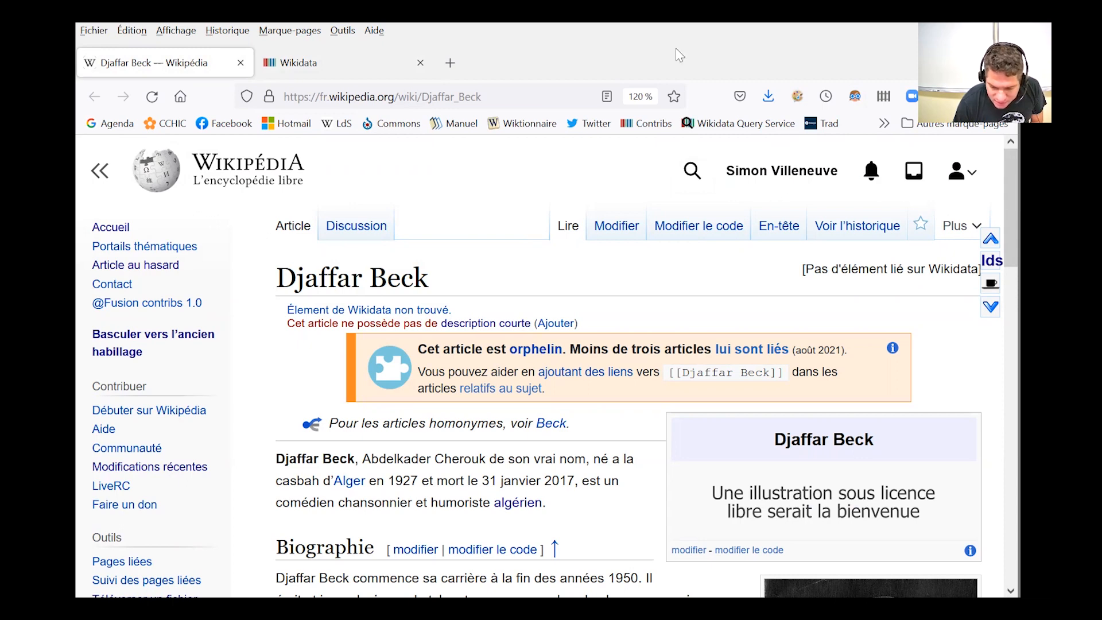
{"action": "left_click", "coordinate": [963, 172]}
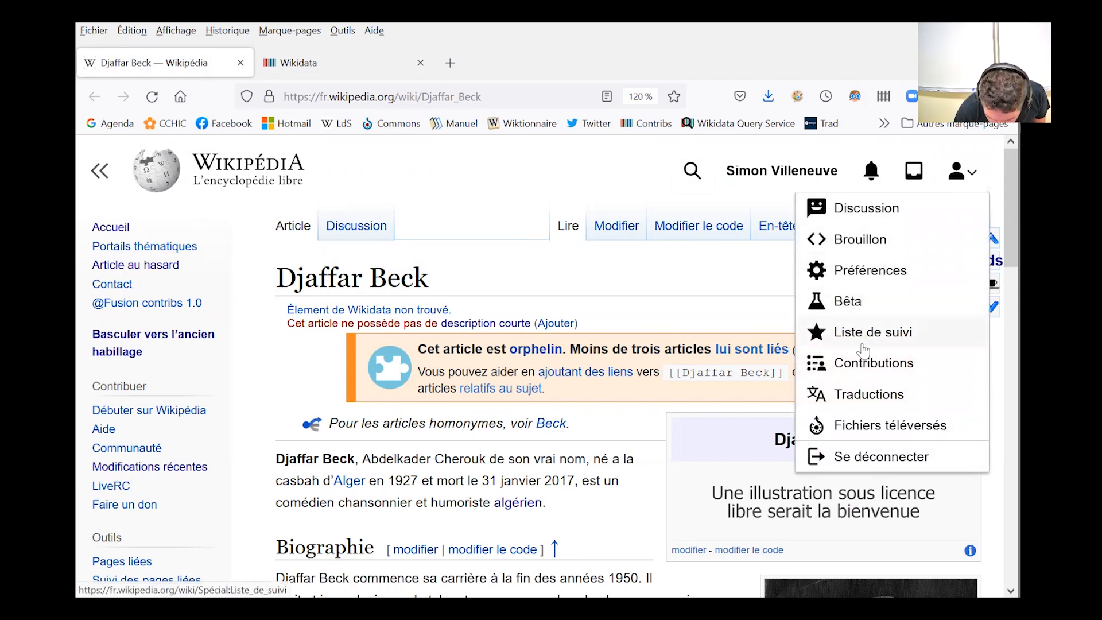
{"action": "left_click", "coordinate": [869, 463]}
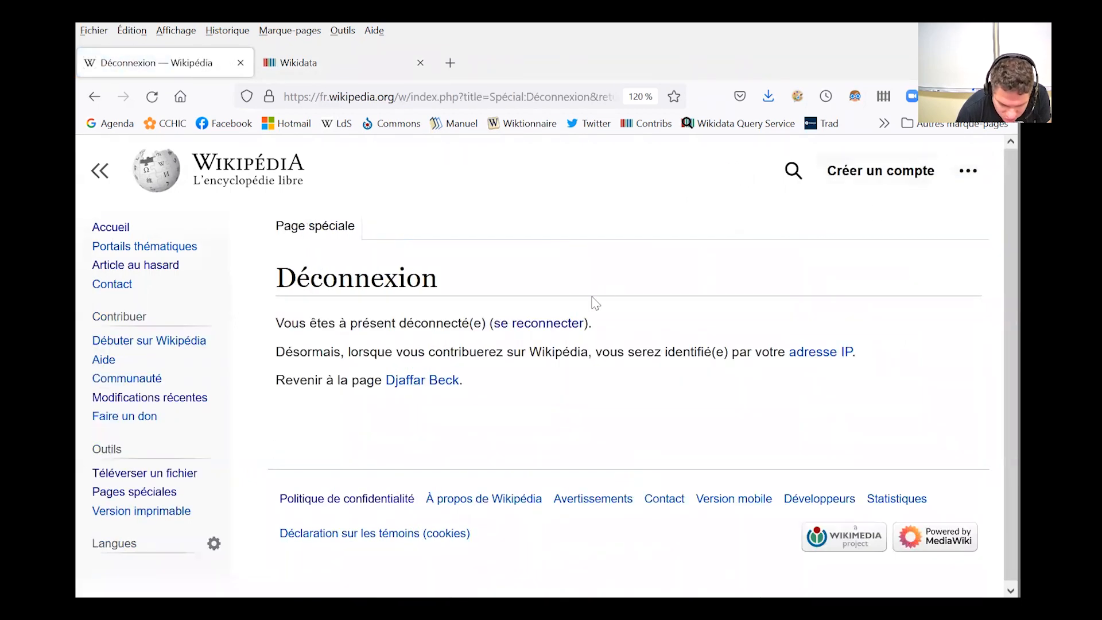
Log back in to Wikipedia as Wikithon 2021, filling in the username and password from the saved login
{"action": "left_click", "coordinate": [560, 324]}
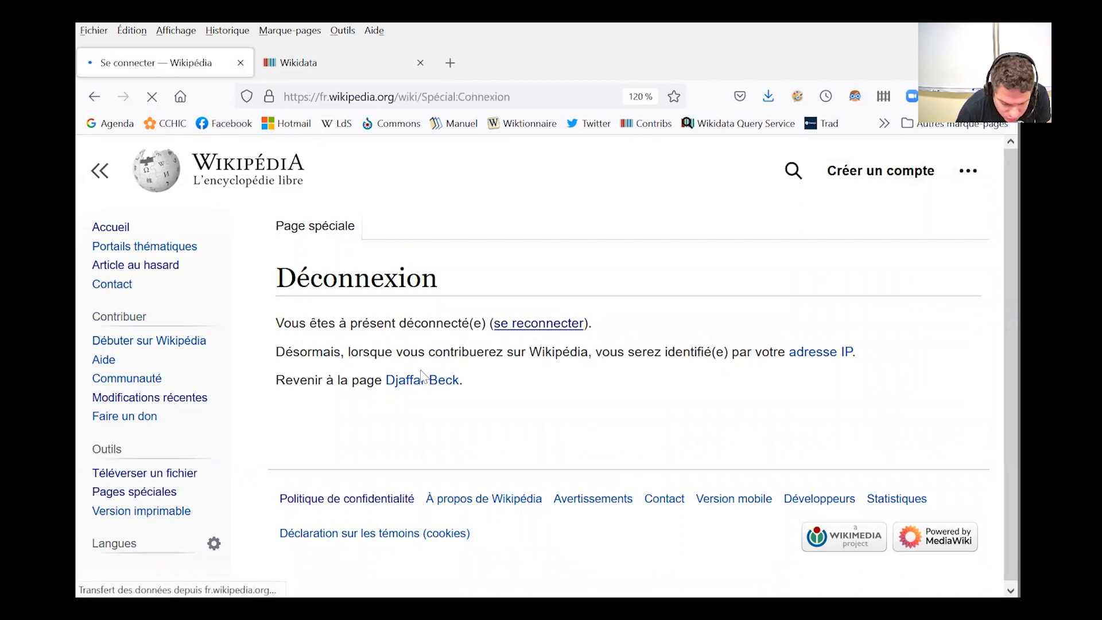
{"action": "left_click_drag", "start_coordinate": [415, 416], "coordinate": [263, 420]}
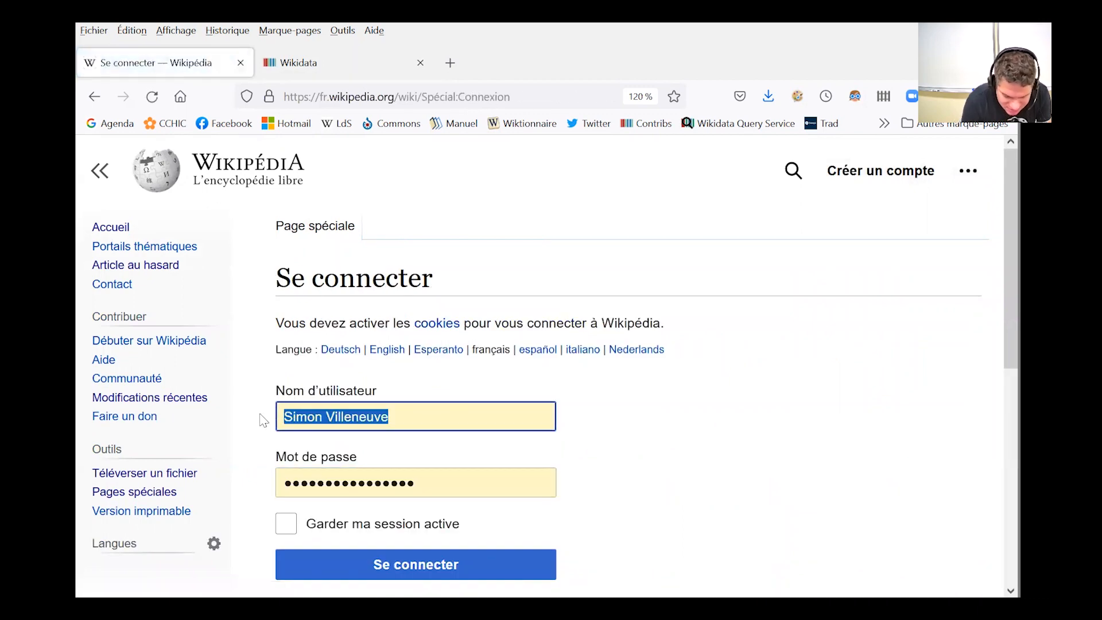
{"action": "type", "text": "Wik"}
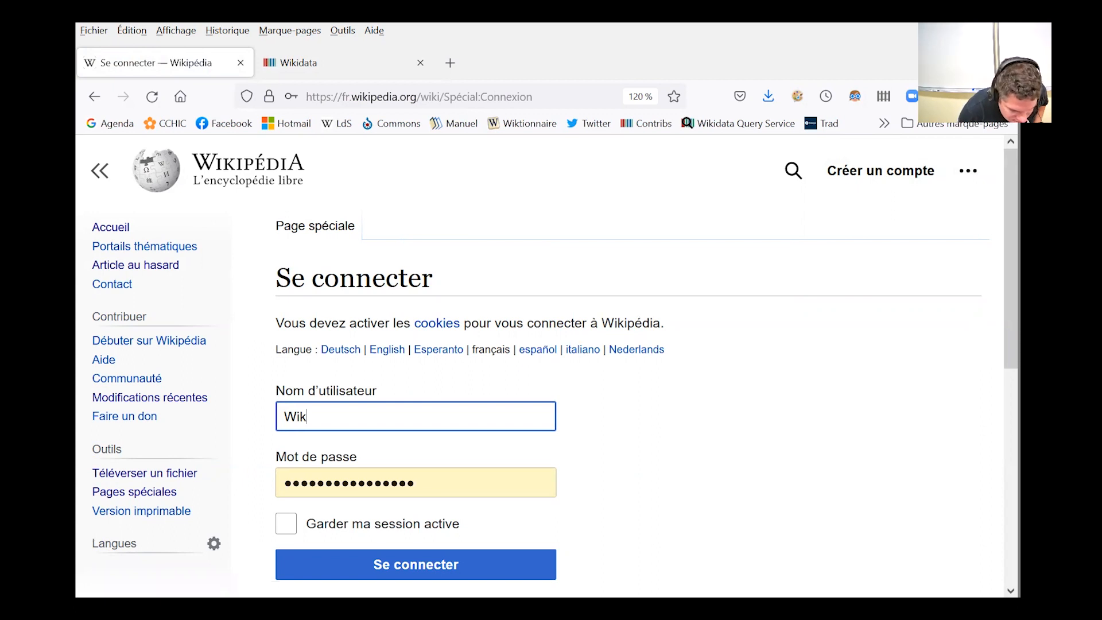
{"action": "type", "text": "ithon"}
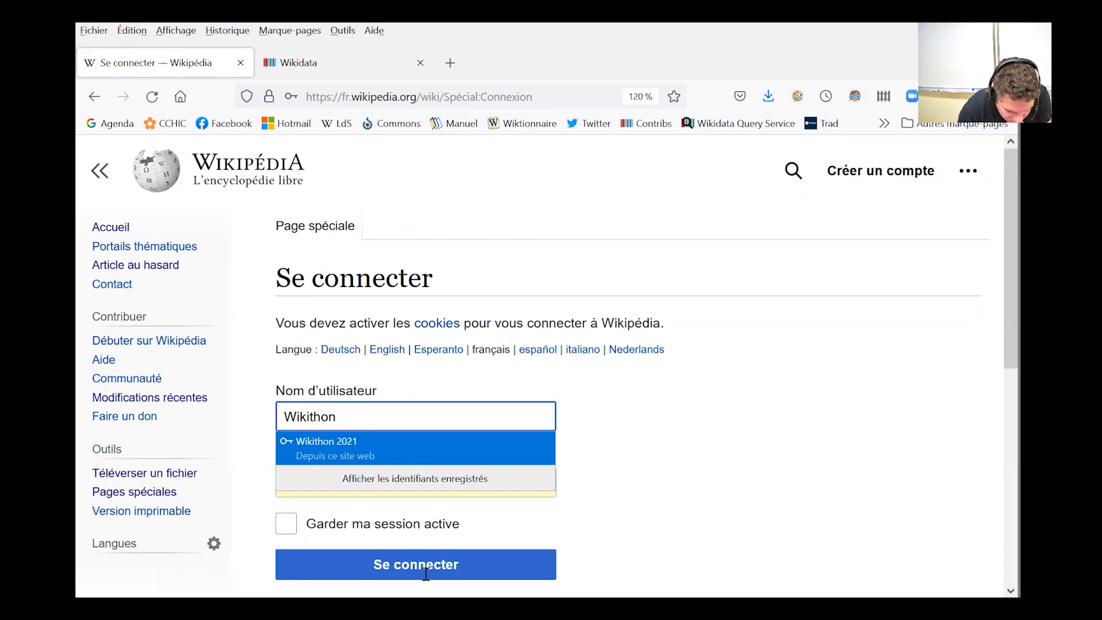
{"action": "left_click", "coordinate": [369, 446]}
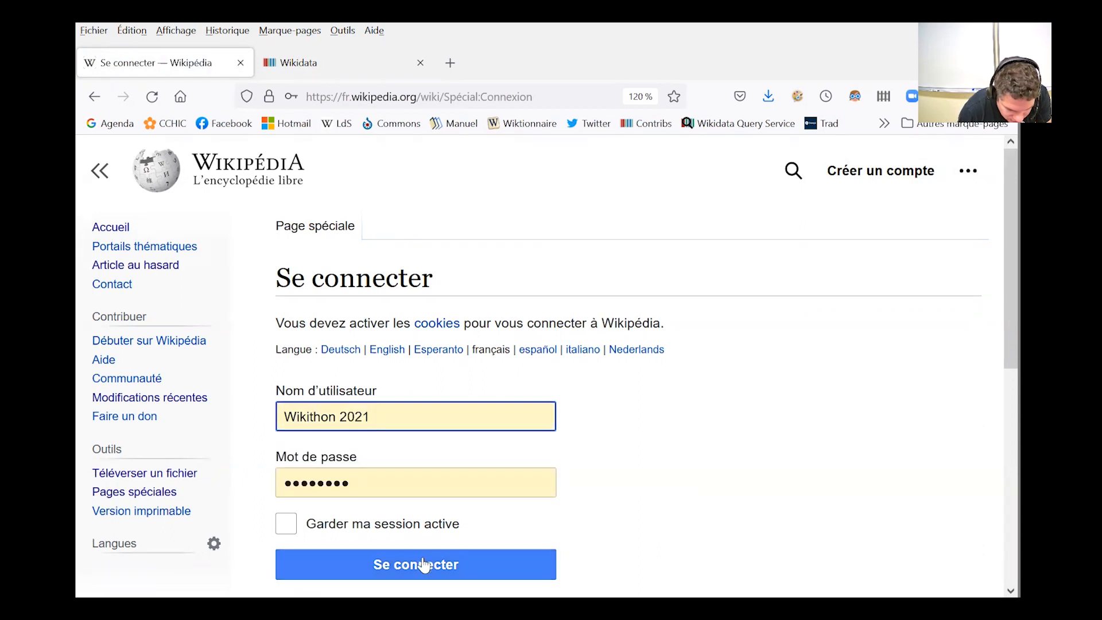
{"action": "left_click", "coordinate": [424, 565]}
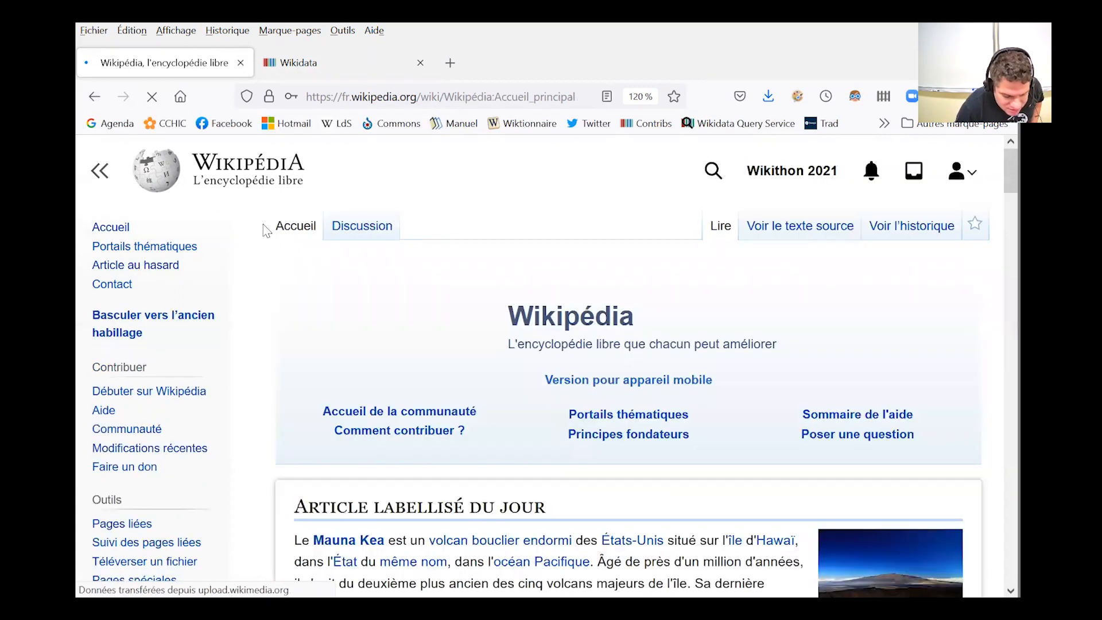
Go back to the Djaffar Beck article
{"action": "left_click", "coordinate": [94, 97]}
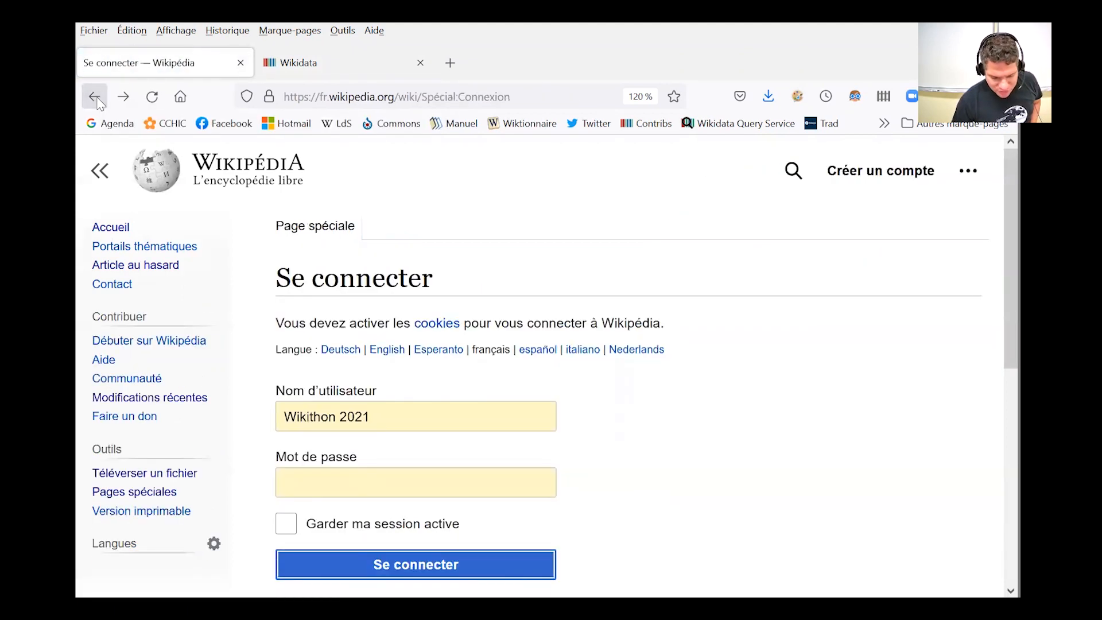
{"action": "left_click", "coordinate": [94, 97]}
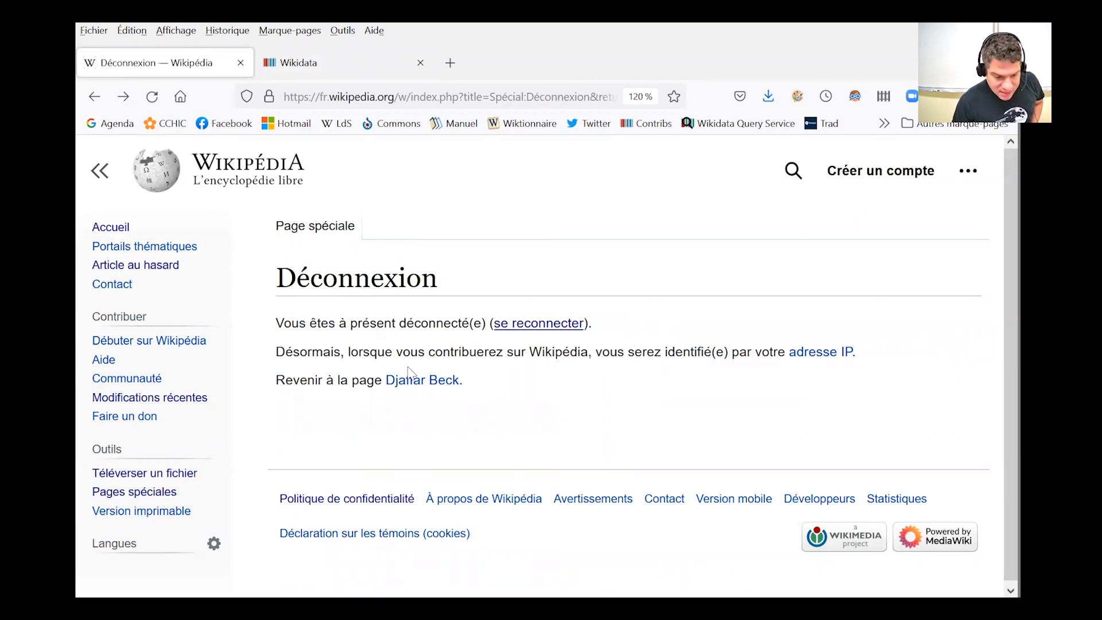
{"action": "left_click", "coordinate": [94, 99]}
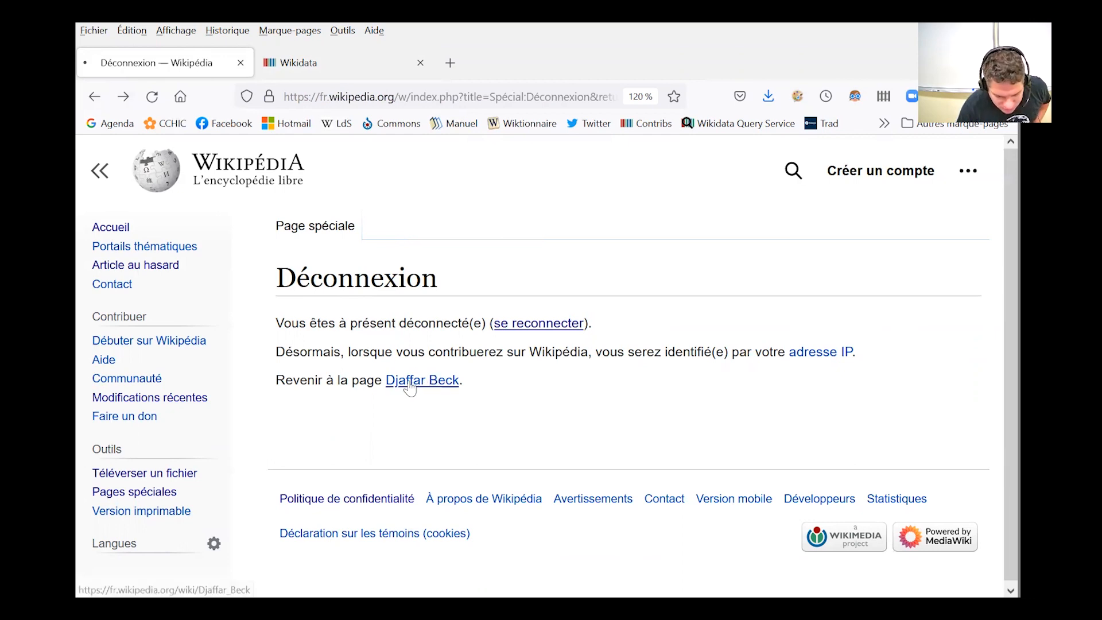
{"action": "left_click", "coordinate": [409, 388]}
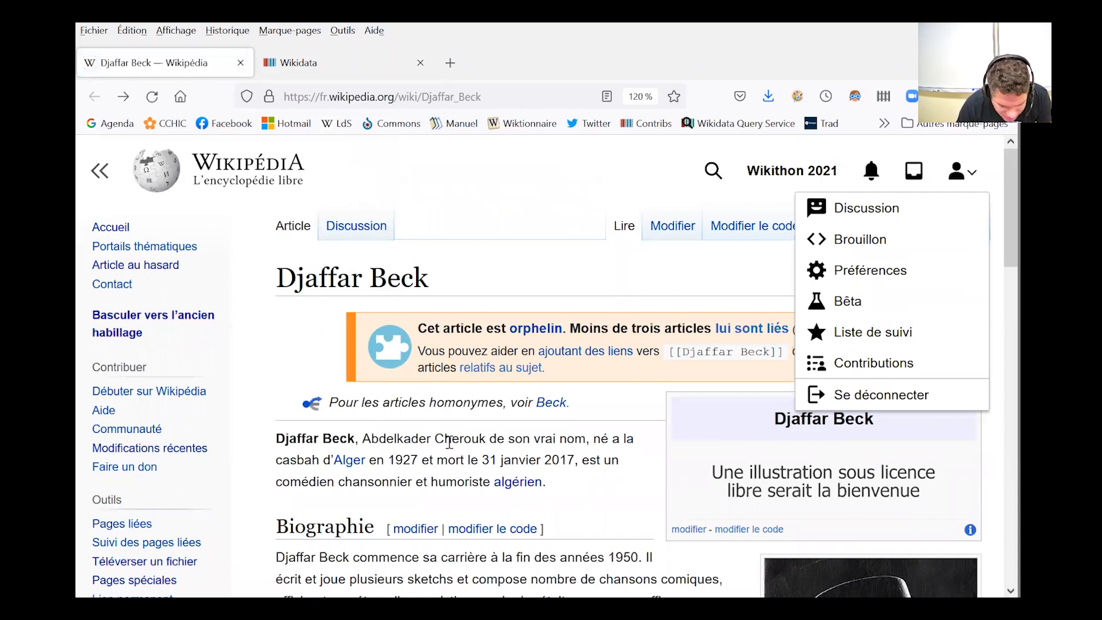
Copy the real name Abdelkader Cherouk from the introduction of the Djaffar Beck article
{"action": "scroll", "coordinate": [445, 453], "scroll_direction": "down", "scroll_amount": 3}
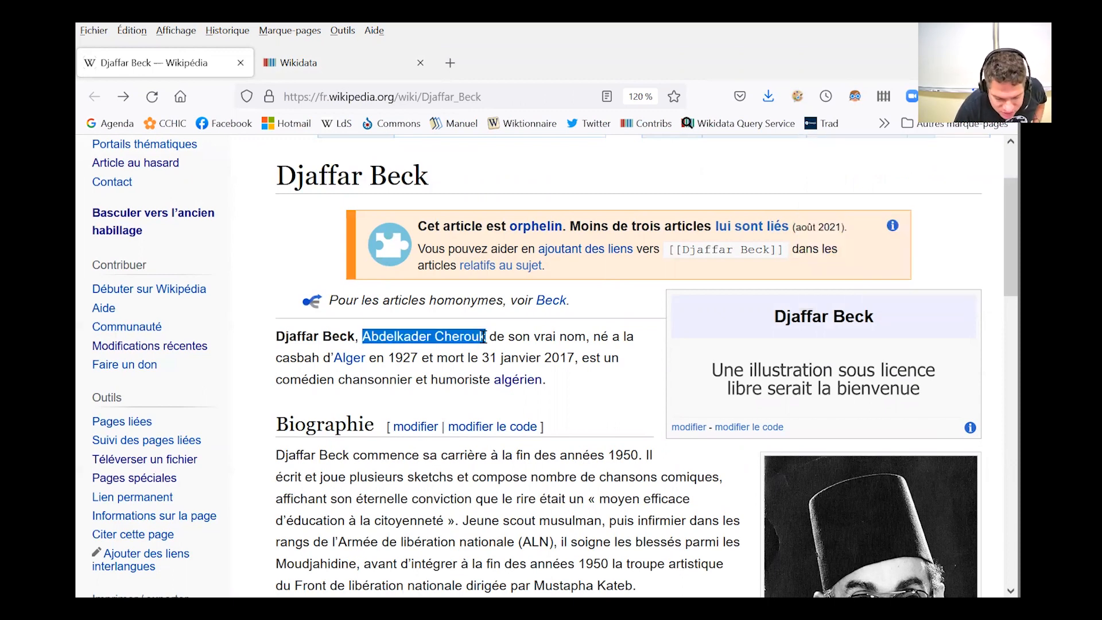
{"action": "left_click_drag", "start_coordinate": [486, 337], "coordinate": [362, 336]}
{"action": "key", "text": "ctrl+c"}
{"action": "right_click", "coordinate": [477, 336]}
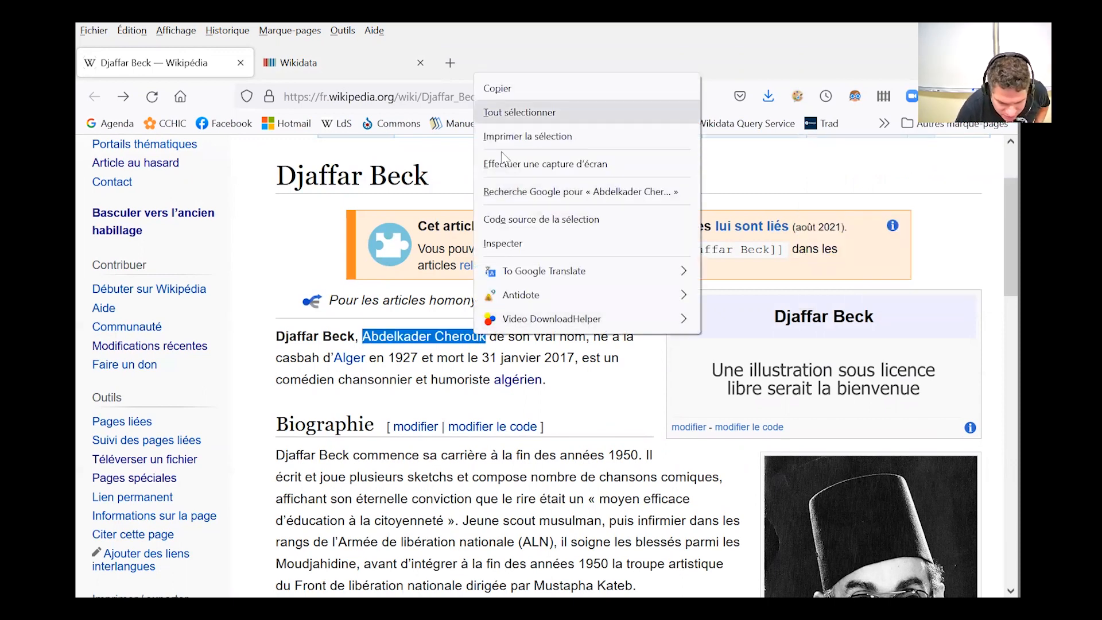
{"action": "left_click", "coordinate": [505, 87]}
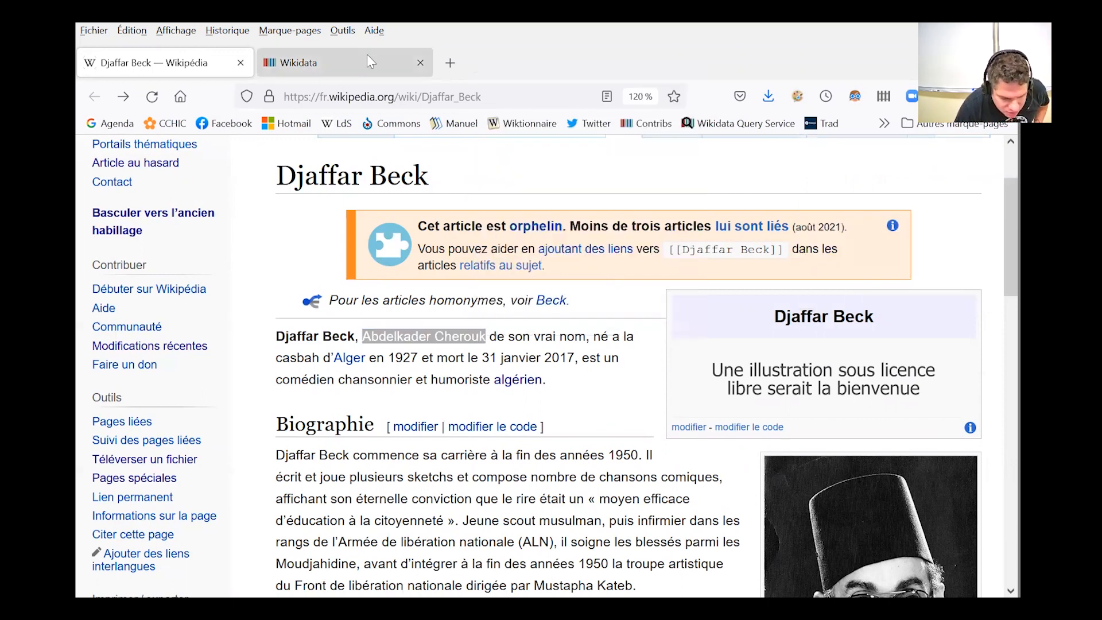
Search Wikidata for the copied name Abdelkader Cherouk
{"action": "left_click", "coordinate": [367, 58]}
{"action": "scroll", "coordinate": [753, 221], "scroll_direction": "up", "scroll_amount": 2}
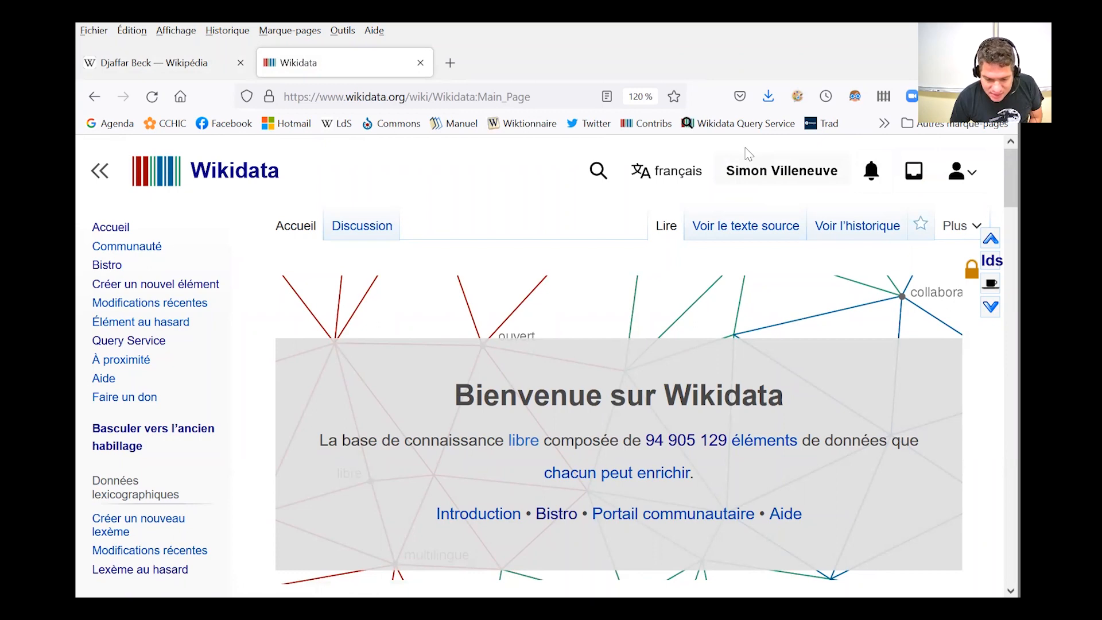
{"action": "left_click", "coordinate": [597, 170]}
{"action": "key", "text": "ctrl+v"}
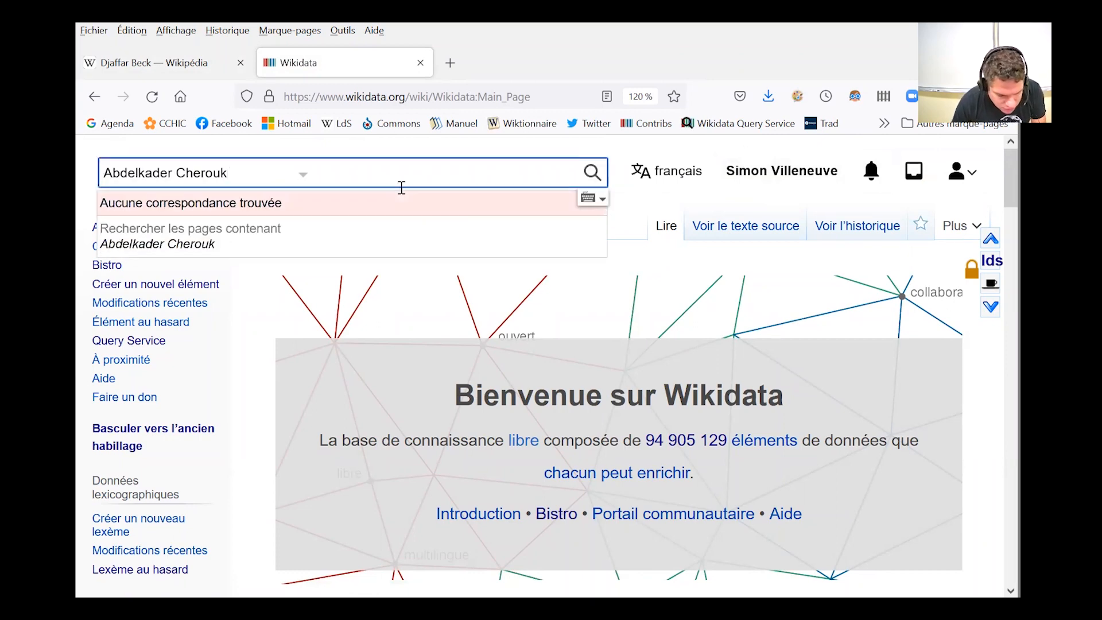
{"action": "key", "text": "Return"}
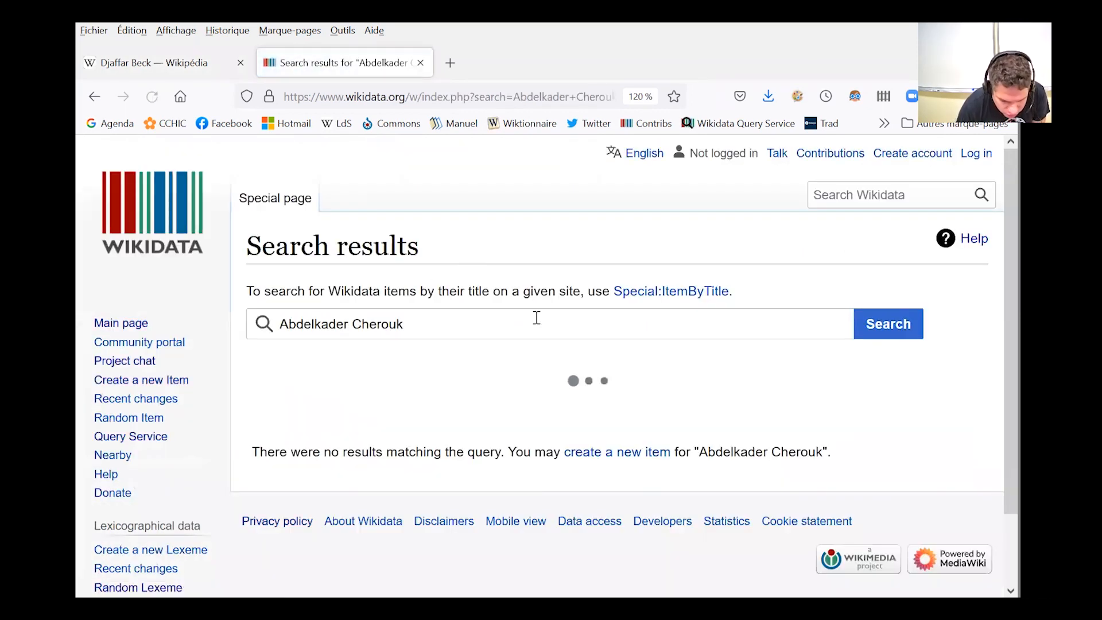
{"action": "left_click", "coordinate": [585, 314]}
Copy the stage name Djaffar Beck from the Wikipedia article and search Wikidata for it
{"action": "left_click", "coordinate": [172, 62]}
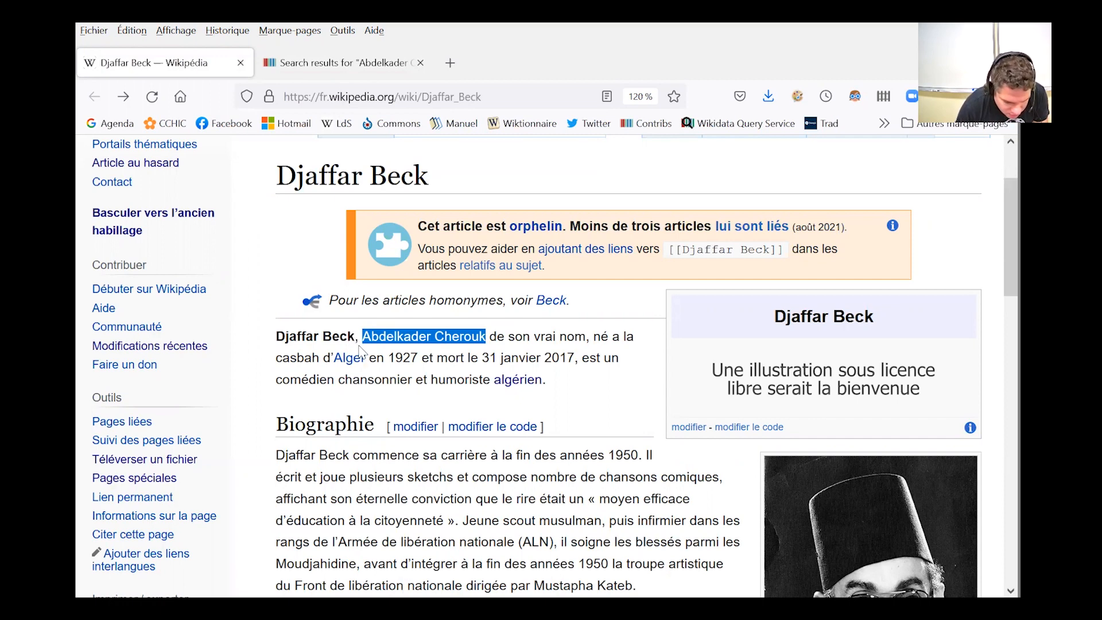
{"action": "left_click_drag", "start_coordinate": [355, 341], "coordinate": [286, 337]}
{"action": "key", "text": "ctrl+c"}
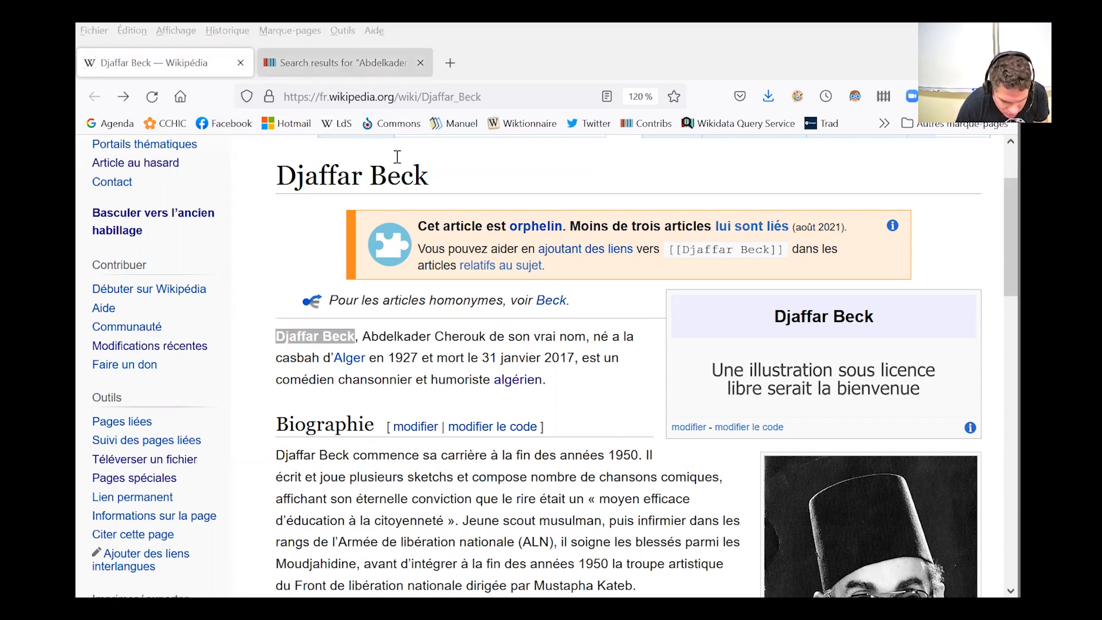
{"action": "left_click", "coordinate": [390, 64]}
{"action": "left_click_drag", "start_coordinate": [430, 314], "coordinate": [201, 313]}
{"action": "key", "text": "ctrl+v"}
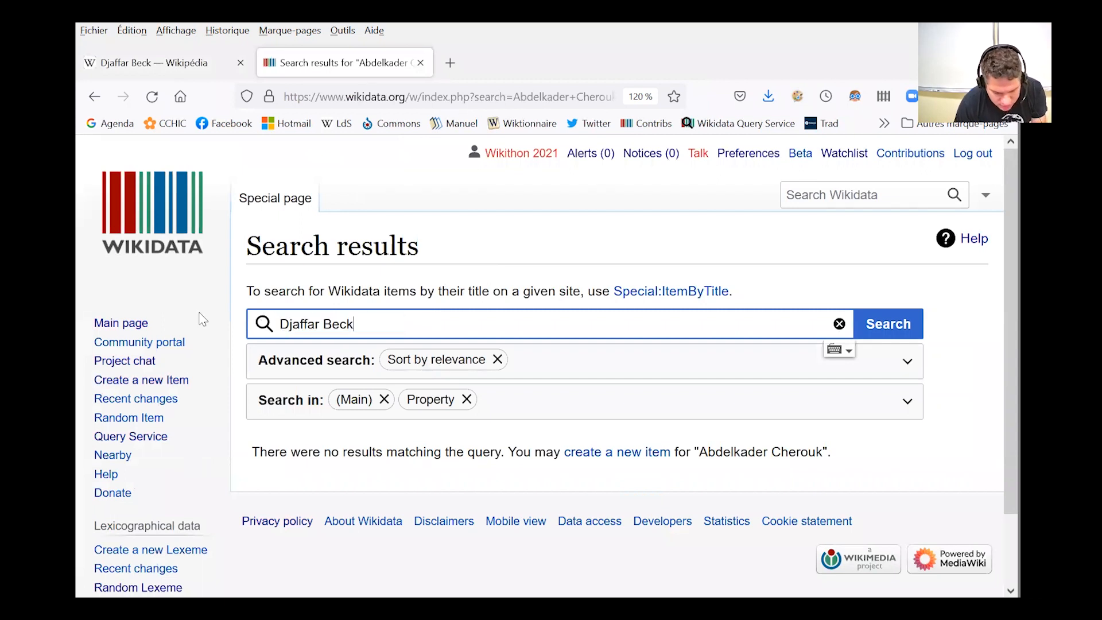
{"action": "key", "text": "Return"}
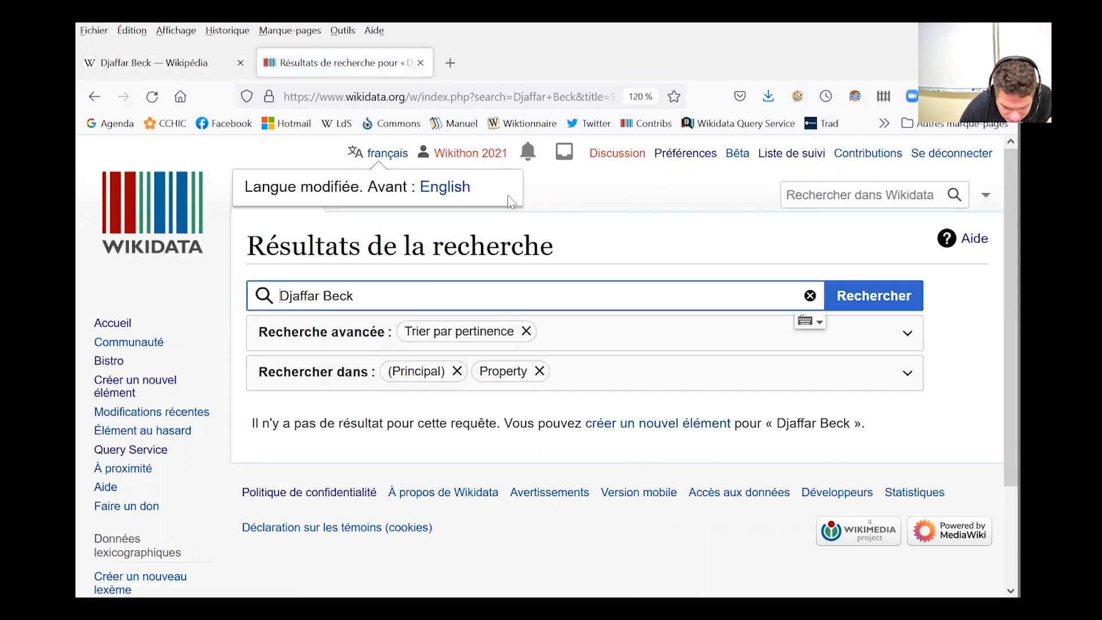
{"action": "left_click", "coordinate": [851, 247]}
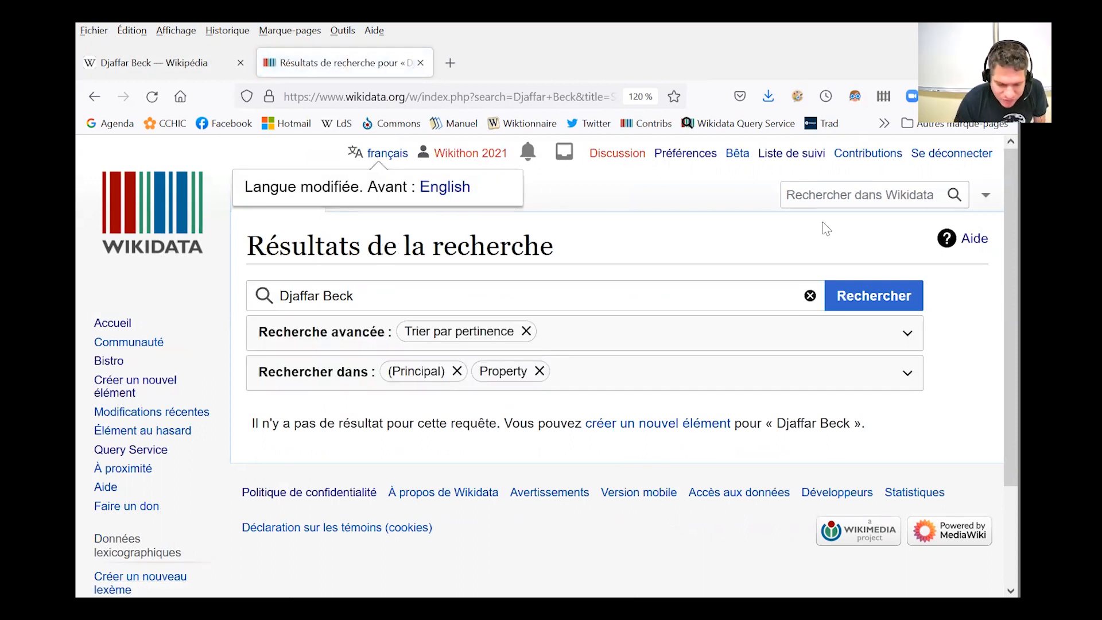
{"action": "left_click_drag", "start_coordinate": [386, 293], "coordinate": [278, 295]}
{"action": "key", "text": "ctrl+c"}
{"action": "key", "text": "BackSpace"}
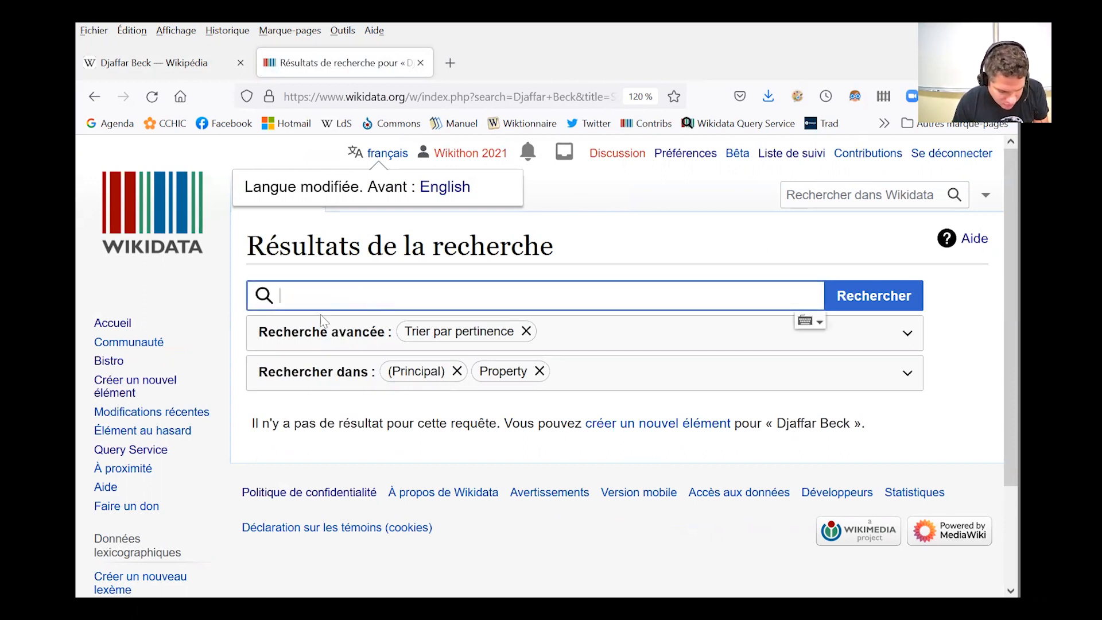
{"action": "left_click", "coordinate": [128, 389]}
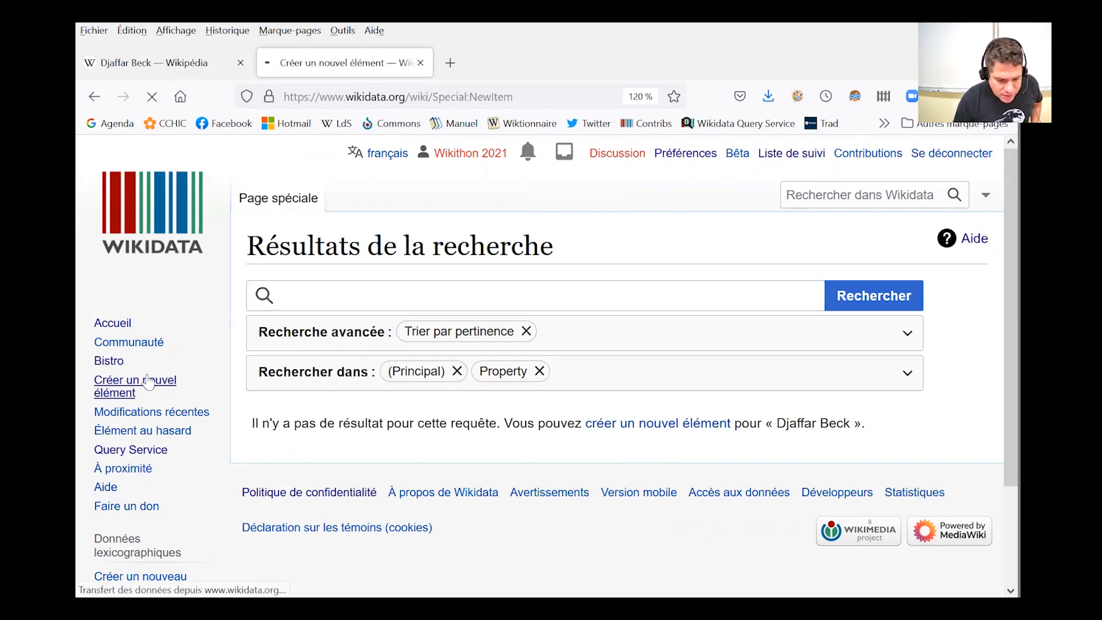
{"action": "scroll", "coordinate": [347, 319], "scroll_direction": "down", "scroll_amount": 5}
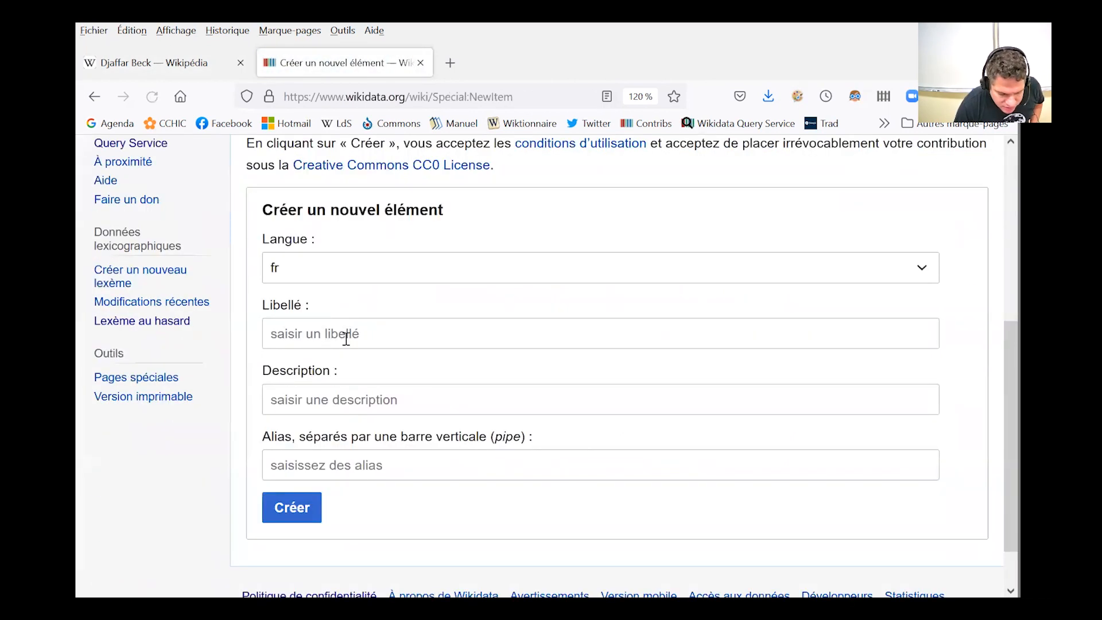
Set the new item's French label to Djaffar Beck and its description to "artiste algérien"
{"action": "left_click", "coordinate": [347, 330]}
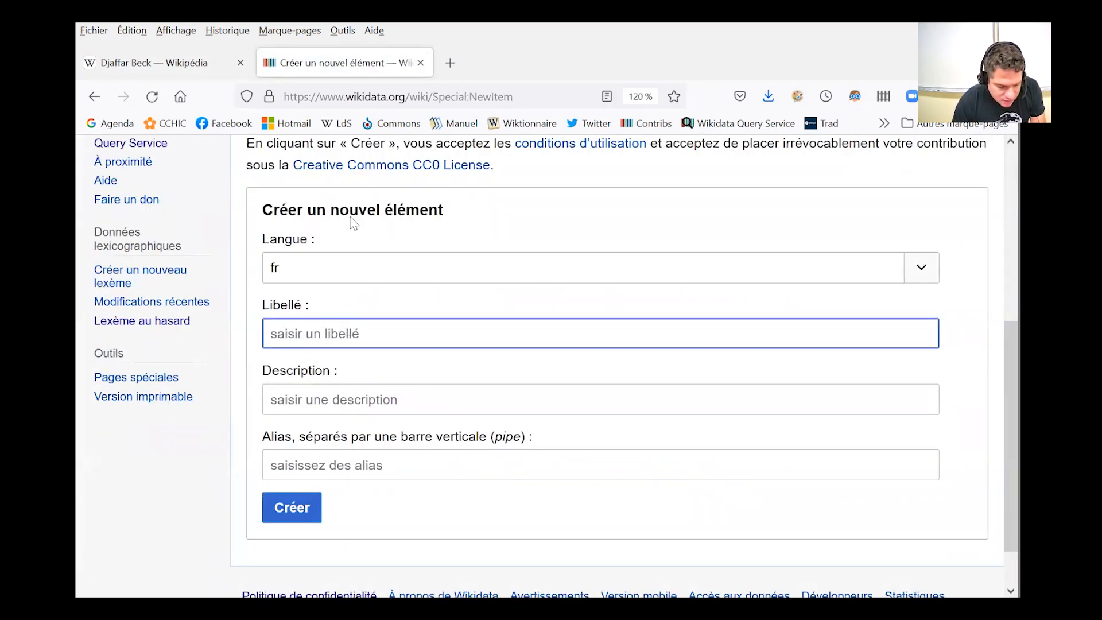
{"action": "key", "text": "ctrl+v"}
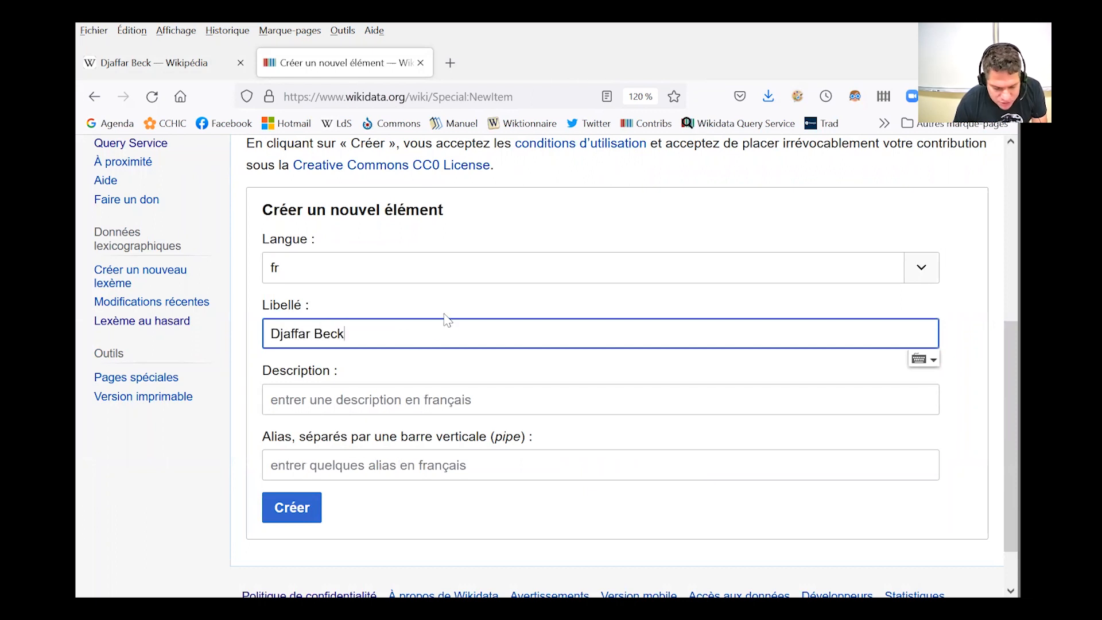
{"action": "left_click", "coordinate": [377, 396]}
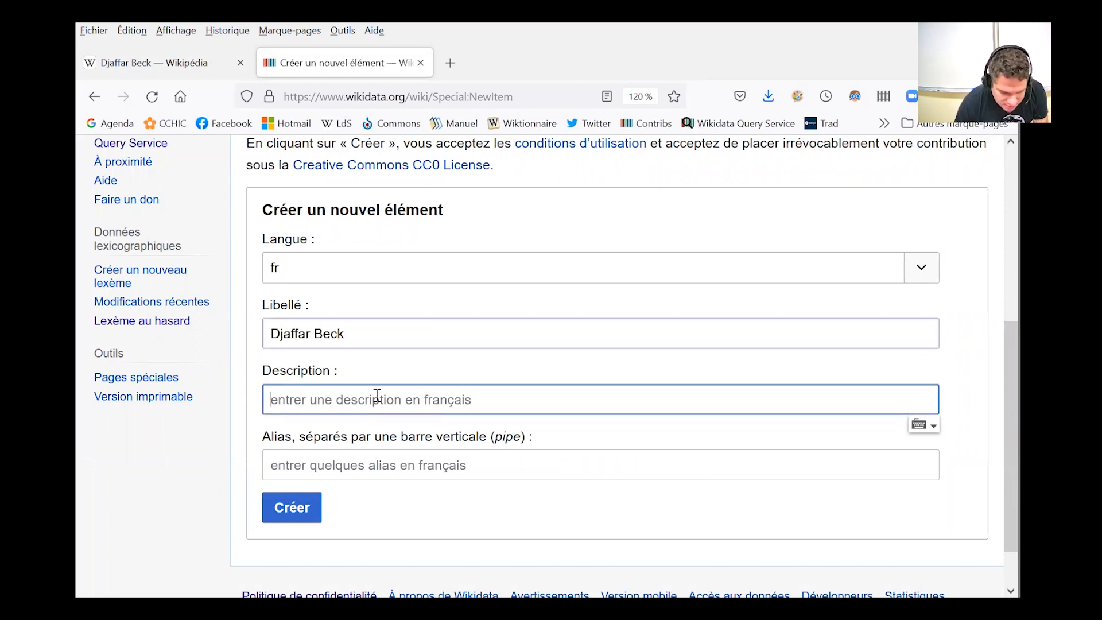
{"action": "type", "text": "artiste a"}
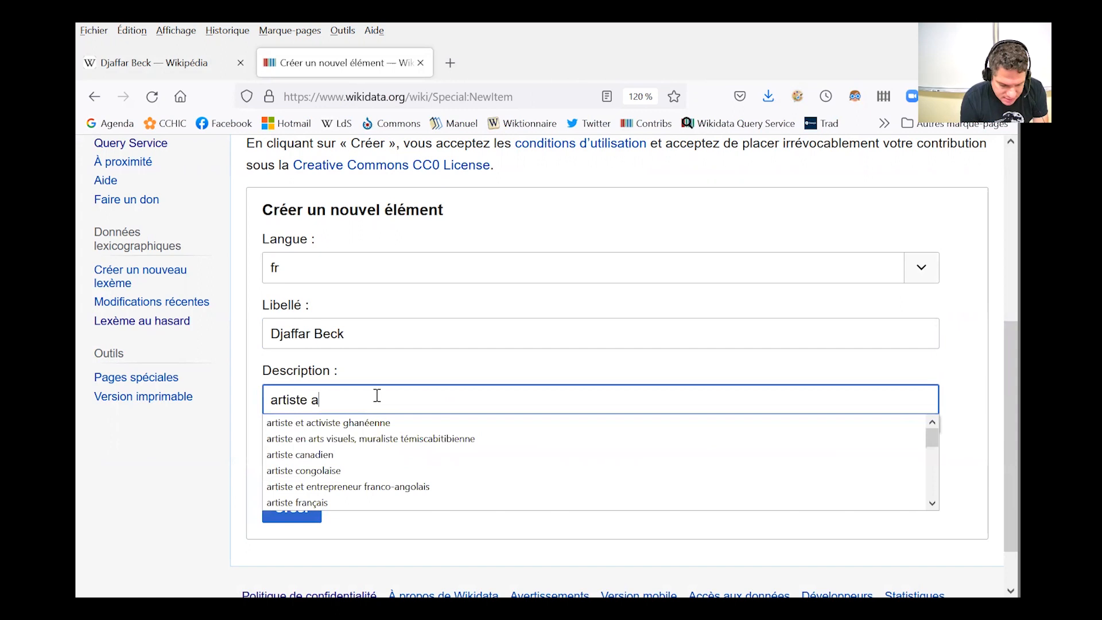
{"action": "type", "text": "lgérien"}
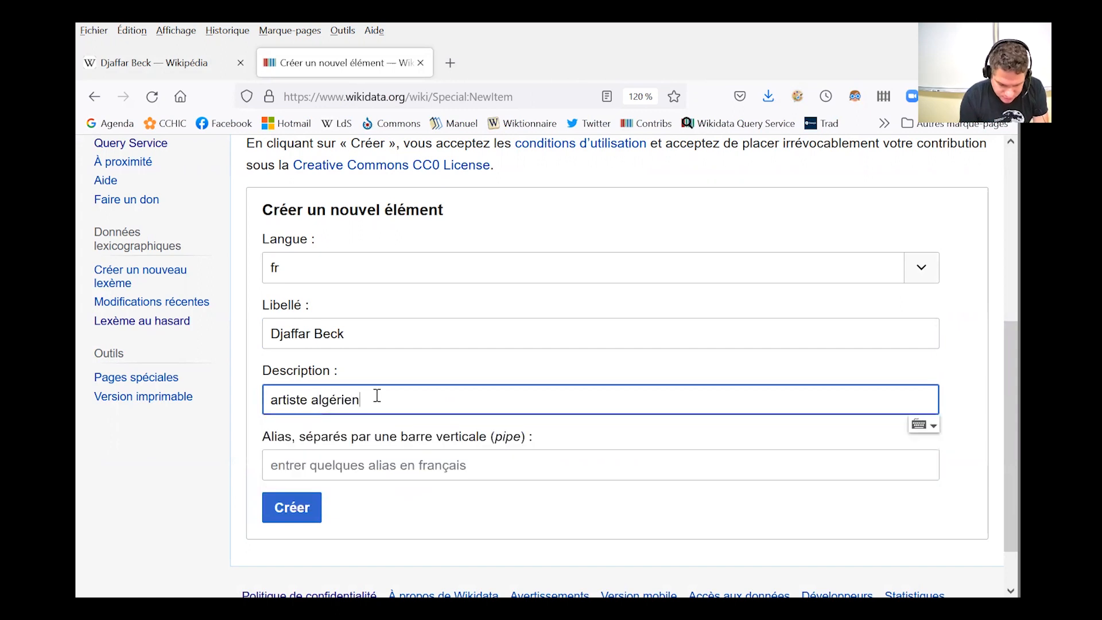
Create the item and publish a French (fr) Wikipedia sitelink on it to the article Djaffar Beck
{"action": "key", "text": "Return"}
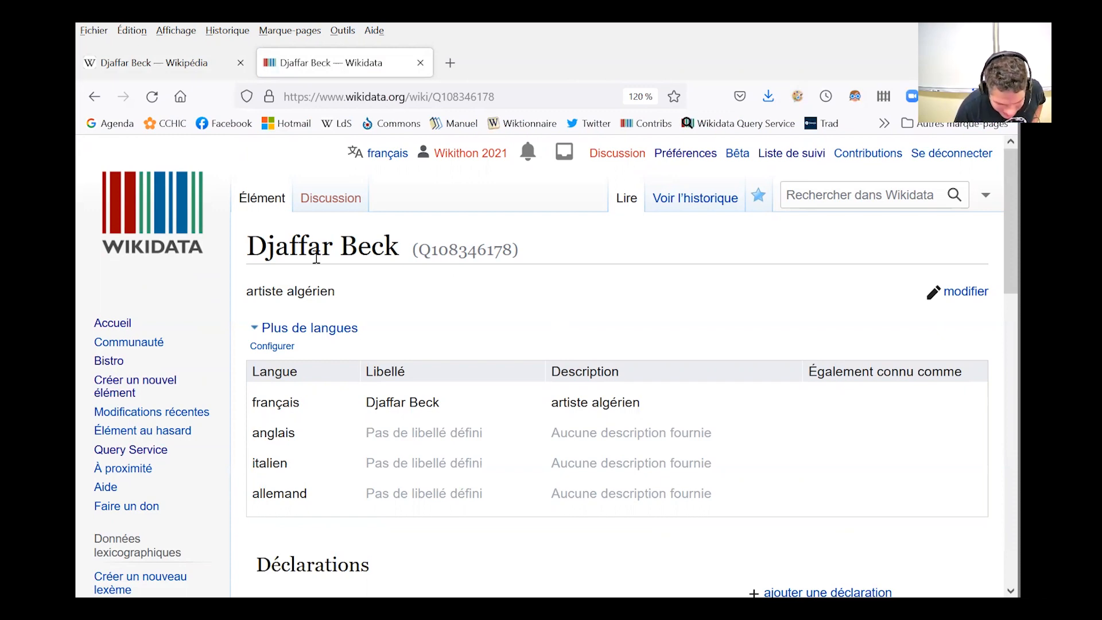
{"action": "scroll", "coordinate": [504, 267], "scroll_direction": "down", "scroll_amount": 3}
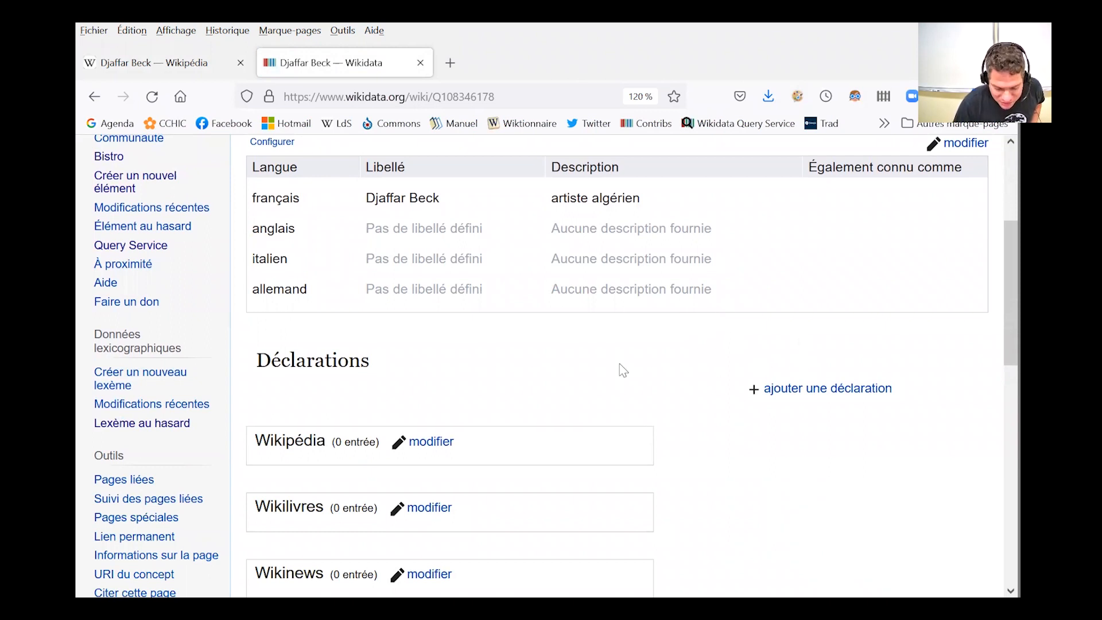
{"action": "scroll", "coordinate": [494, 373], "scroll_direction": "down", "scroll_amount": 2}
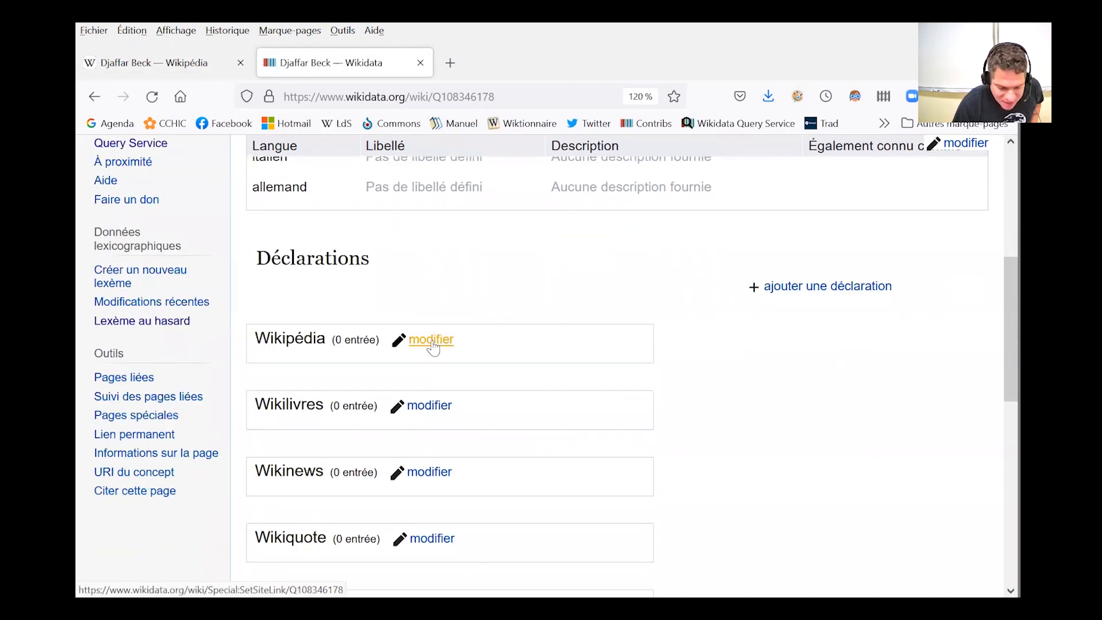
{"action": "left_click", "coordinate": [429, 340]}
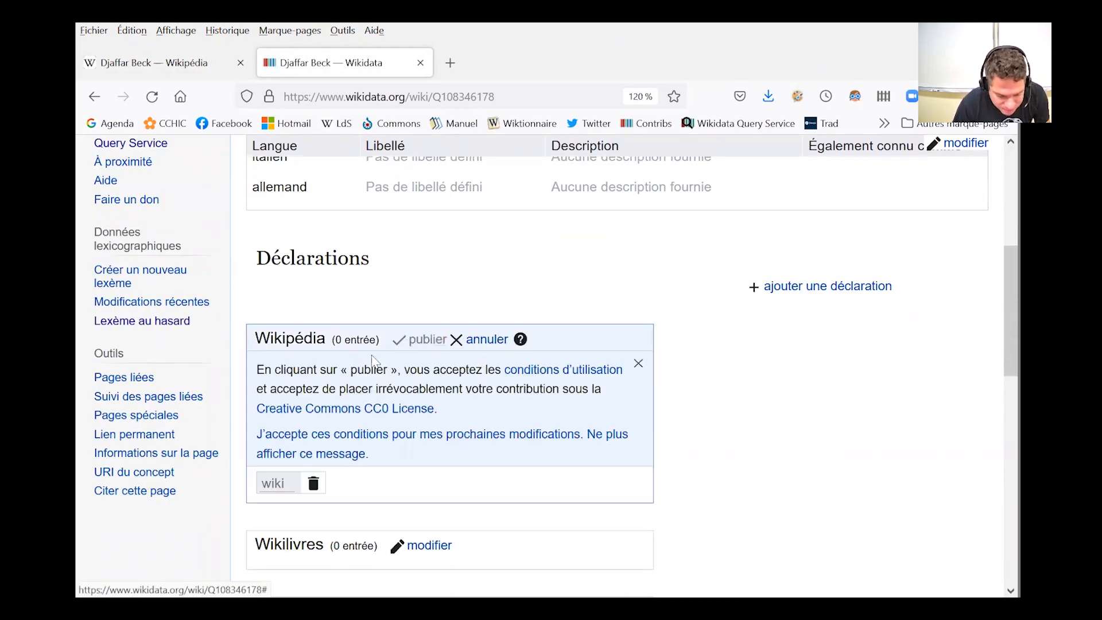
{"action": "type", "text": "fr"}
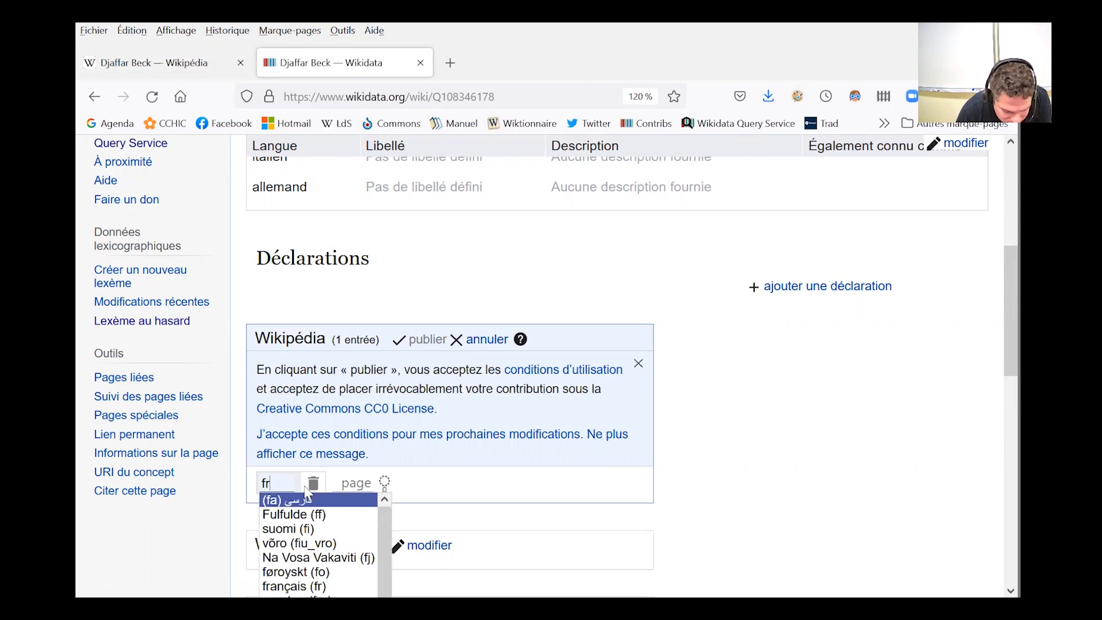
{"action": "left_click", "coordinate": [295, 502]}
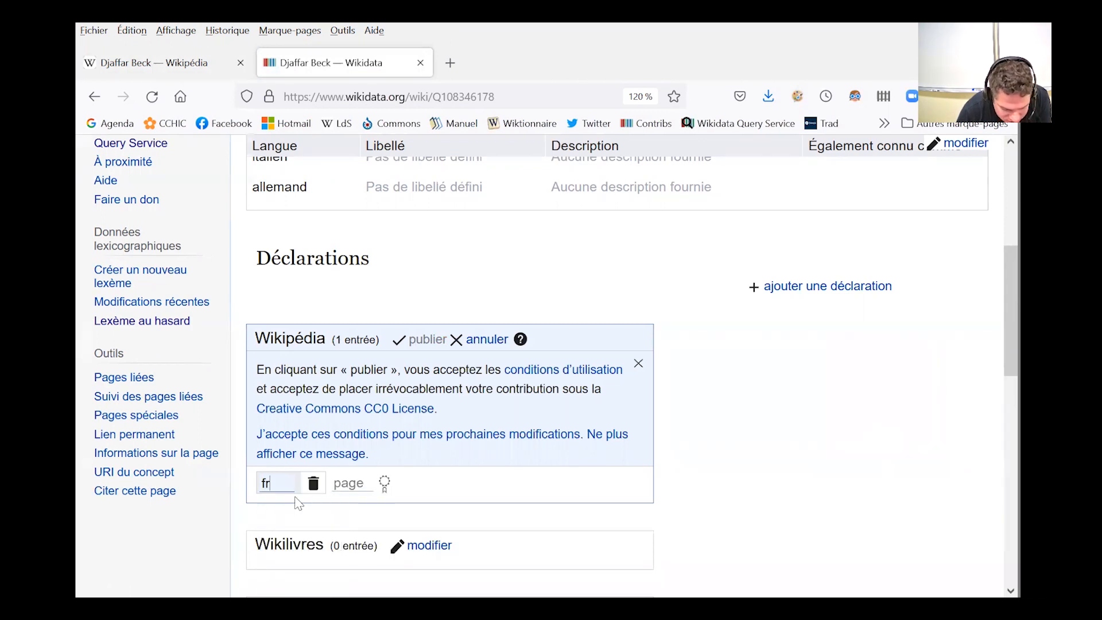
{"action": "left_click", "coordinate": [338, 483]}
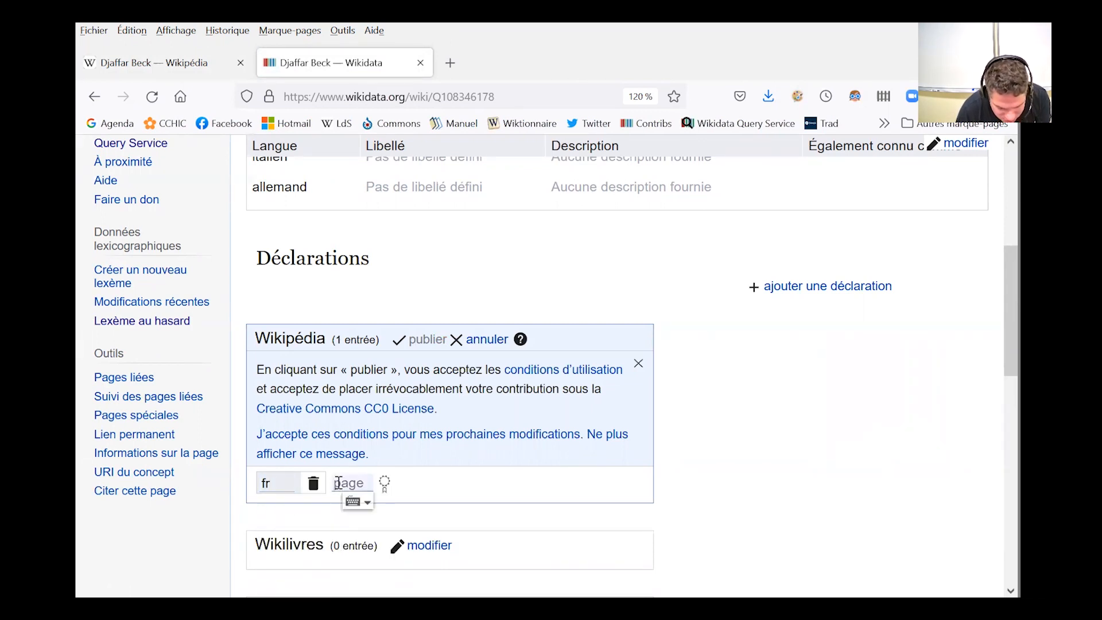
{"action": "key", "text": "ctrl+v"}
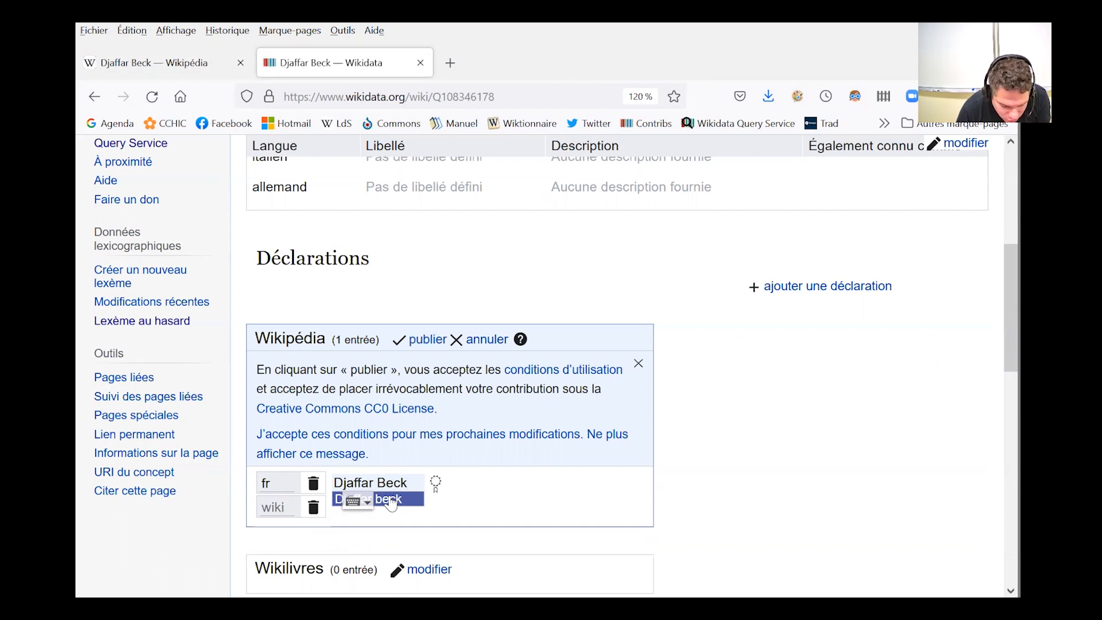
{"action": "left_click", "coordinate": [391, 500]}
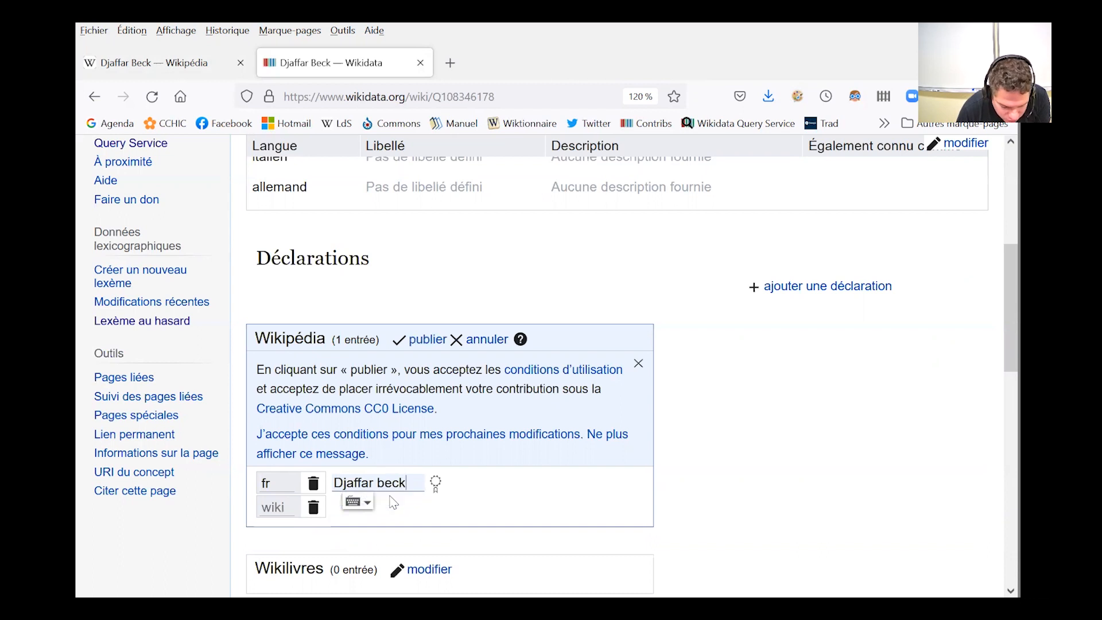
{"action": "left_click", "coordinate": [425, 339]}
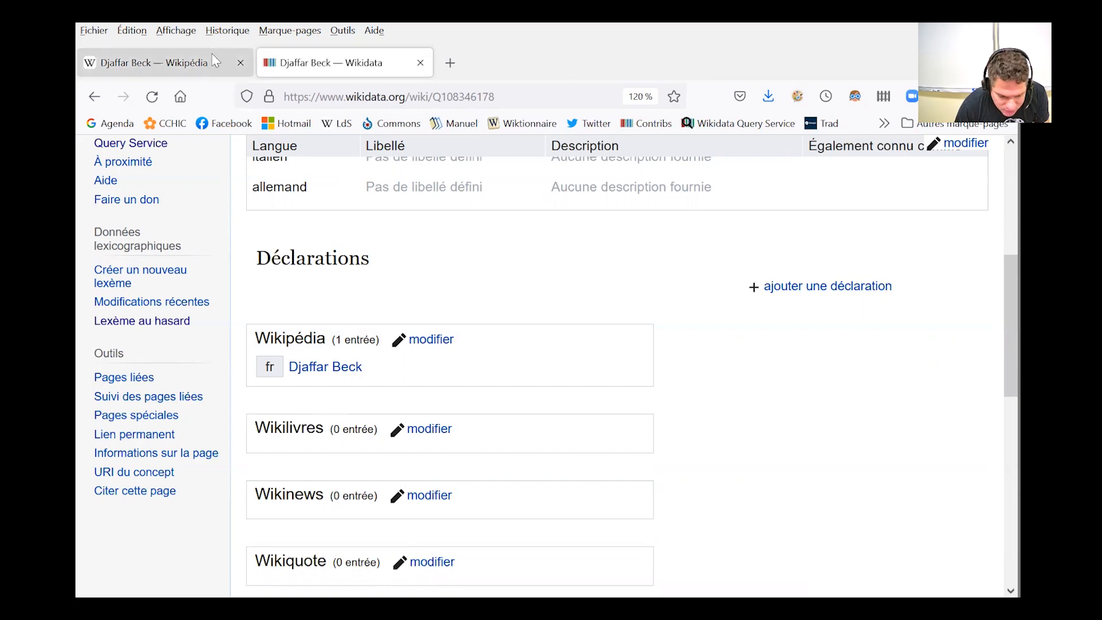
Reload the French Wikipedia article on Djaffar Beck and follow its Wikidata item link to check the connection
{"action": "left_click", "coordinate": [210, 68]}
{"action": "scroll", "coordinate": [671, 257], "scroll_direction": "up", "scroll_amount": 3}
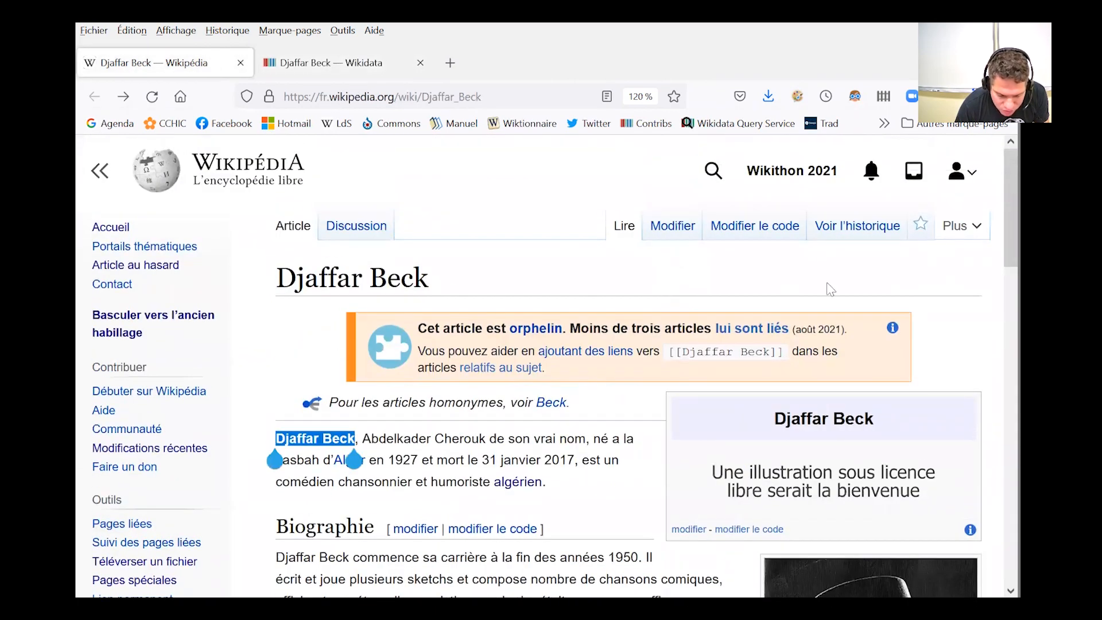
{"action": "mouse_move", "coordinate": [958, 232]}
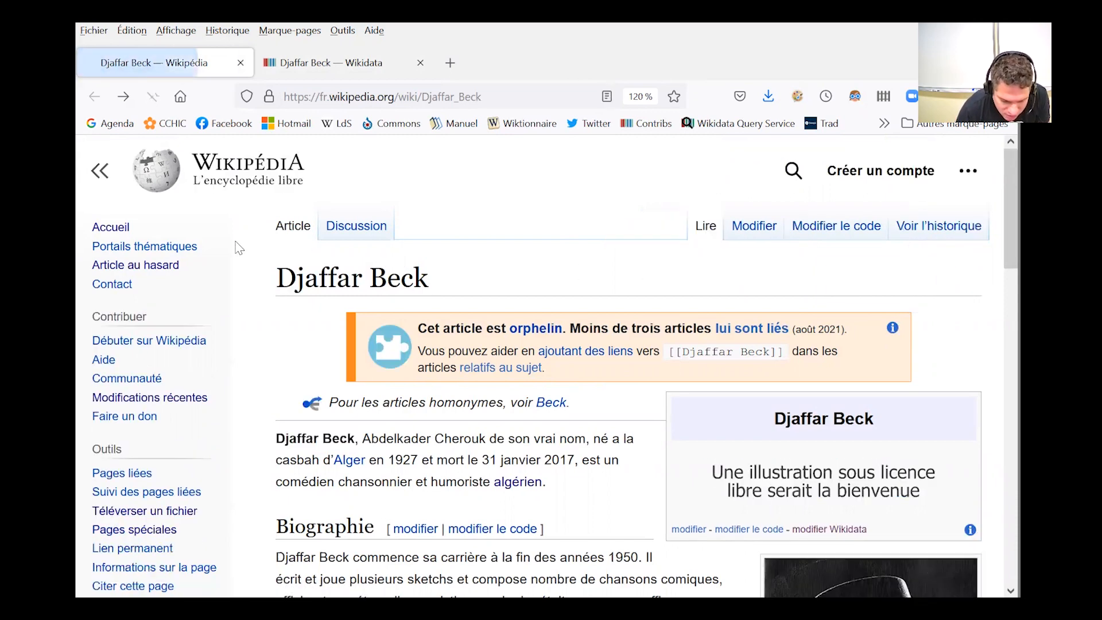
{"action": "scroll", "coordinate": [229, 250], "scroll_direction": "down", "scroll_amount": 5}
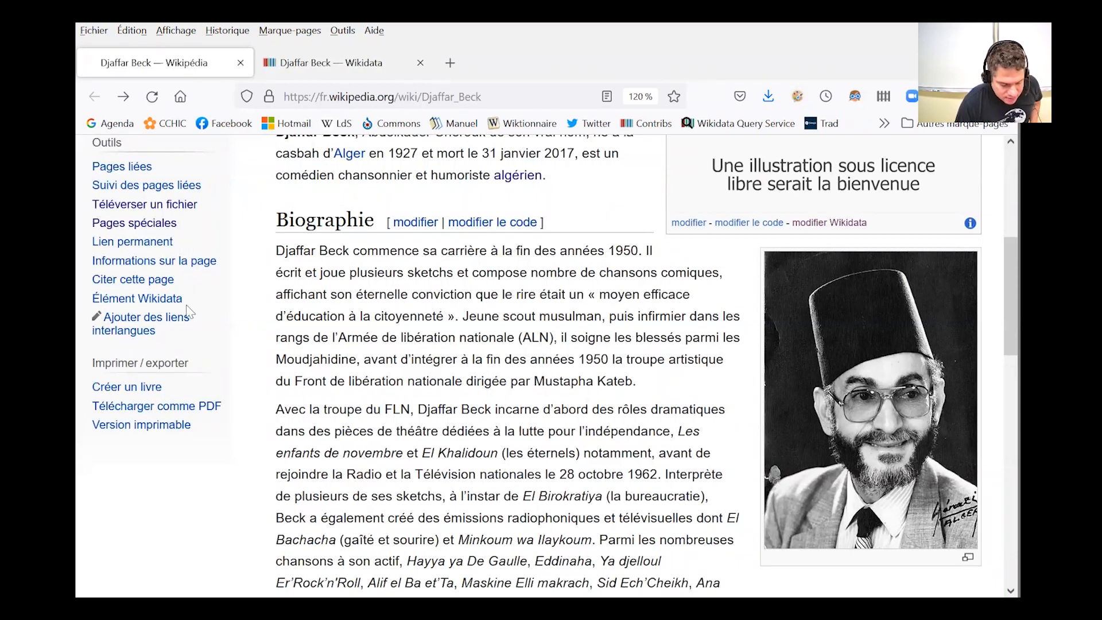
{"action": "left_click", "coordinate": [139, 298]}
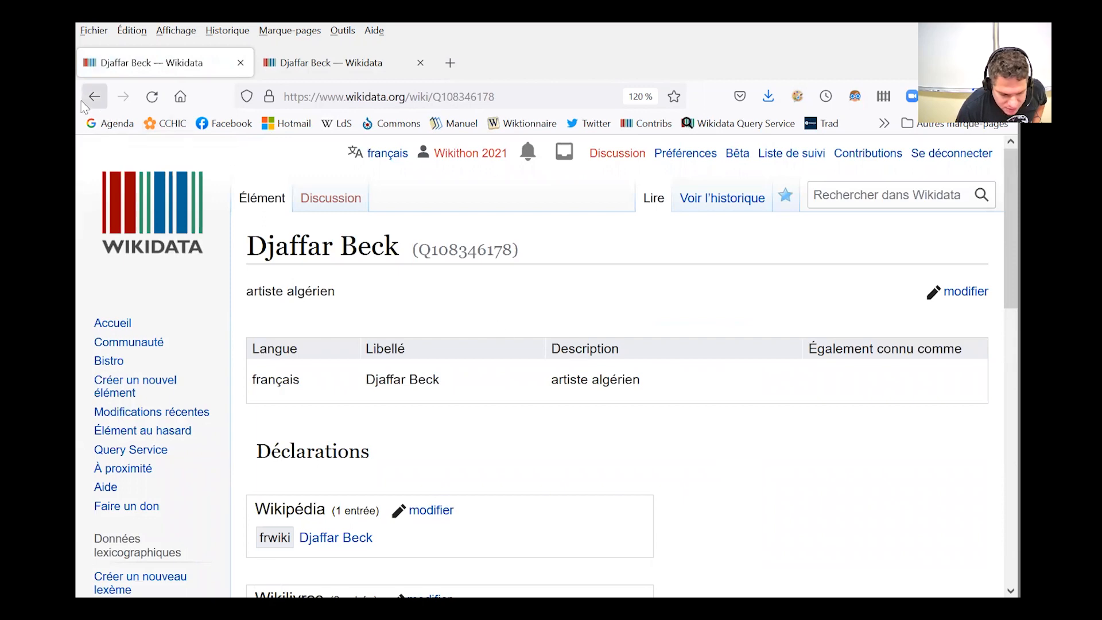
Add and publish the statement "nature de l'élément" with the value "être humain" on the Djaffar Beck item
{"action": "key", "text": "ctrl+Tab"}
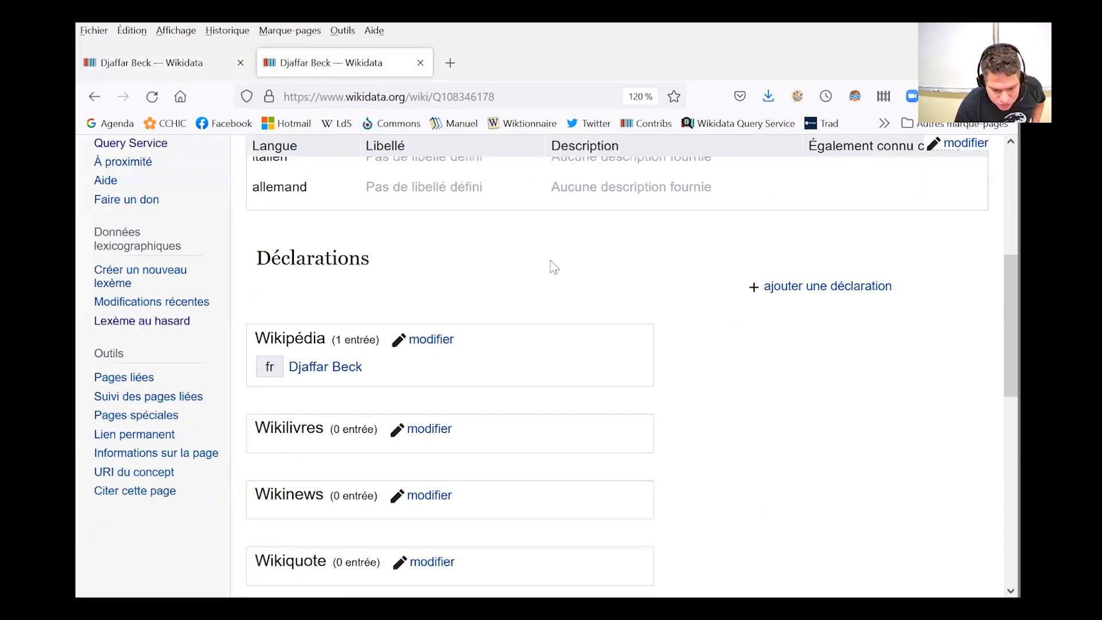
{"action": "left_click", "coordinate": [783, 299]}
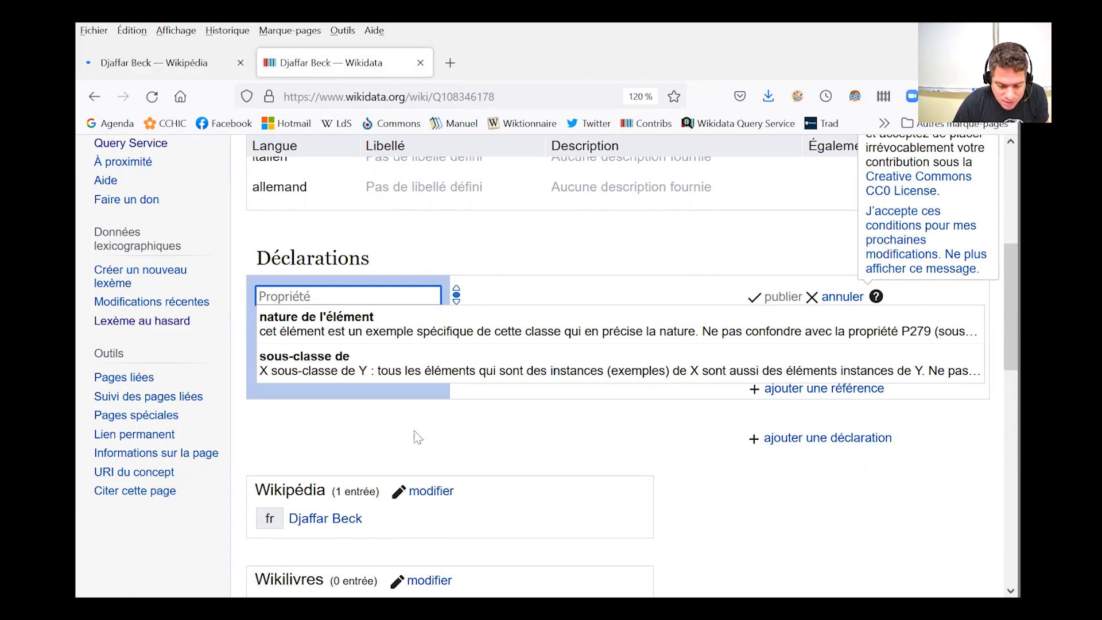
{"action": "left_click", "coordinate": [384, 328]}
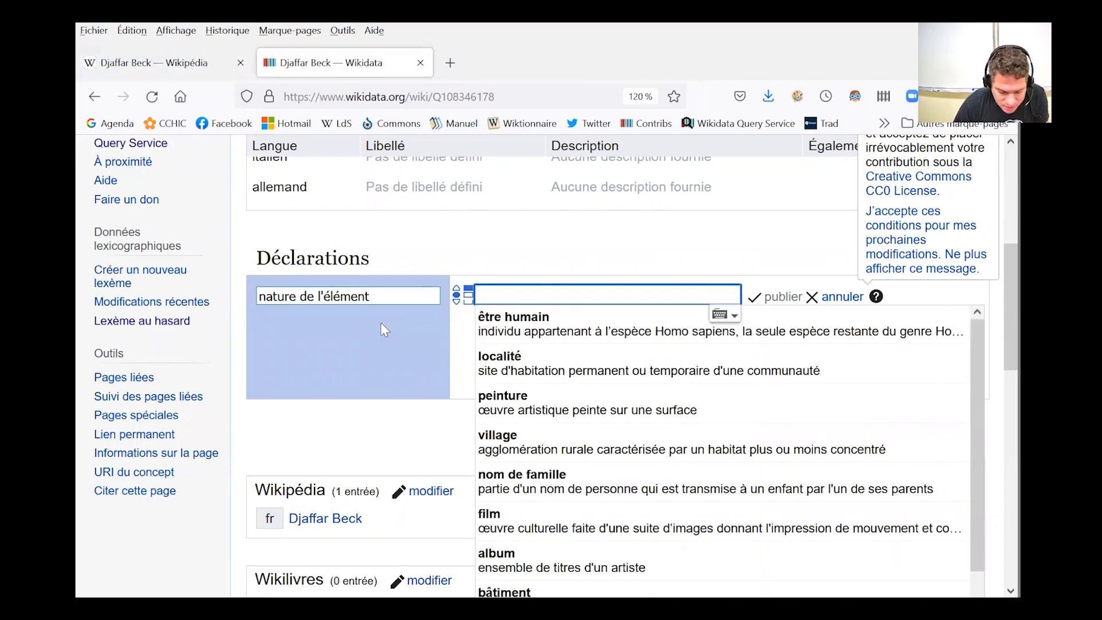
{"action": "left_click", "coordinate": [525, 326]}
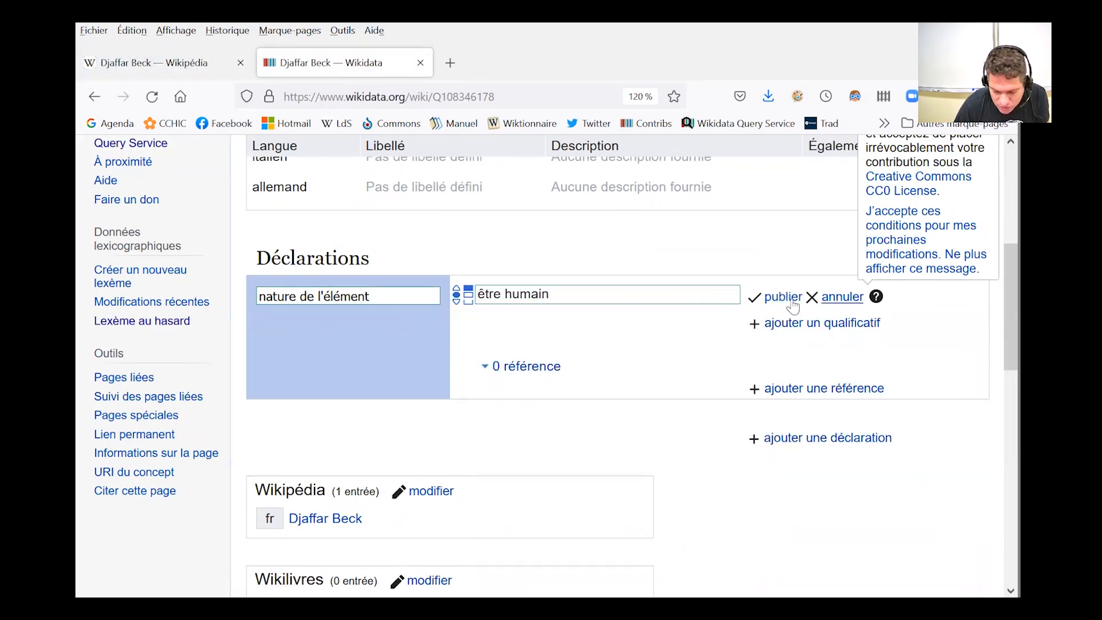
{"action": "left_click", "coordinate": [780, 298]}
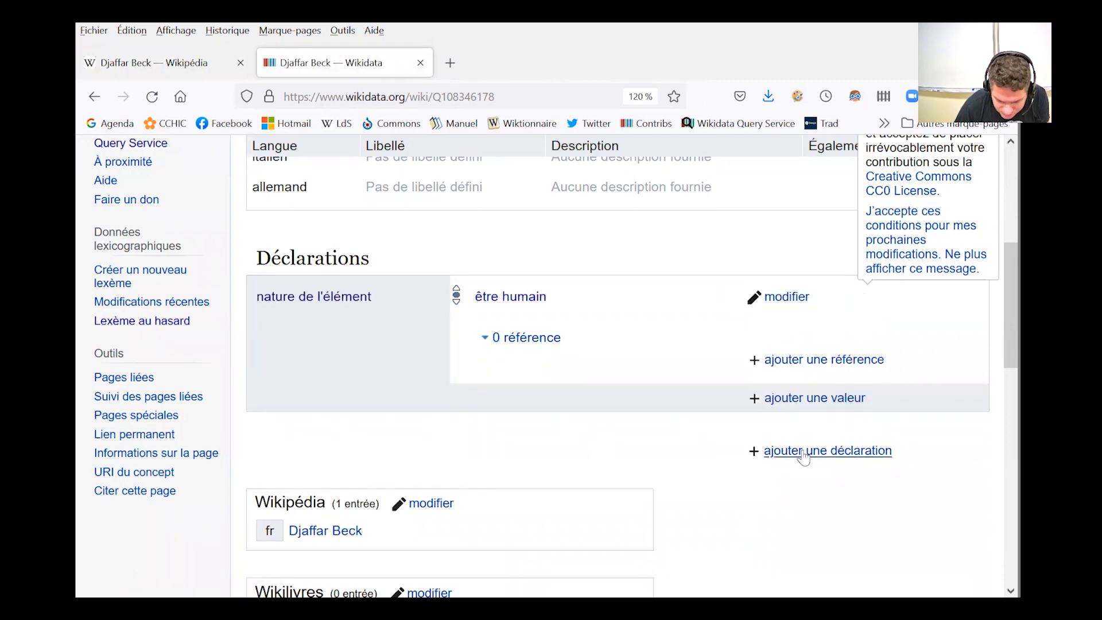
Add and publish the statement "sexe ou genre" with the value "masculin"
{"action": "left_click", "coordinate": [803, 457]}
{"action": "scroll", "coordinate": [320, 389], "scroll_direction": "down", "scroll_amount": 3}
{"action": "left_click", "coordinate": [323, 392]}
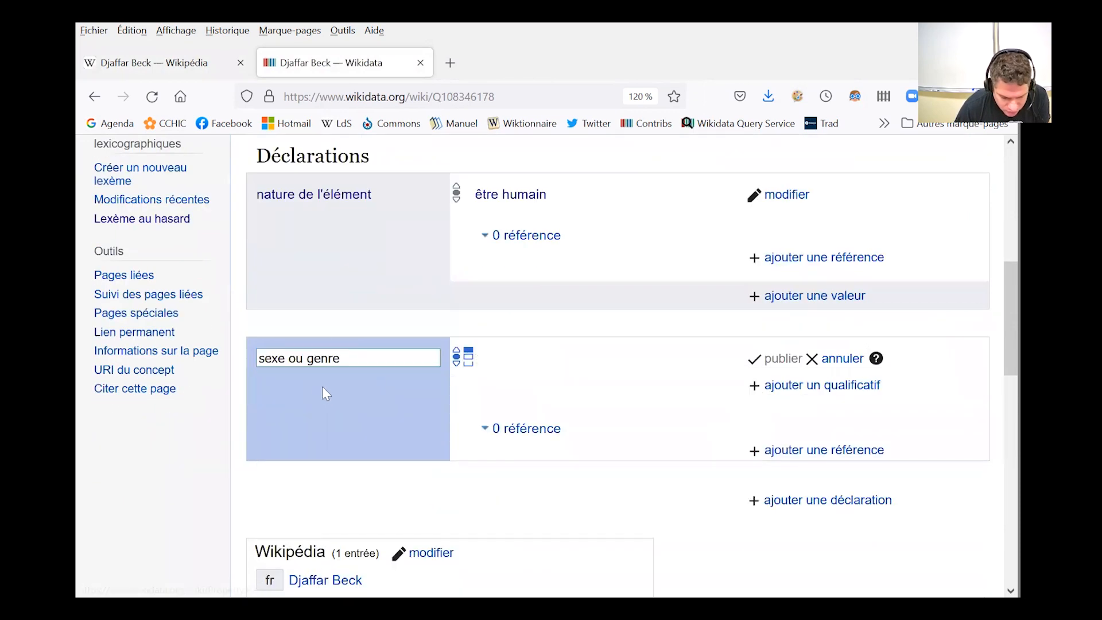
{"action": "left_click", "coordinate": [508, 376]}
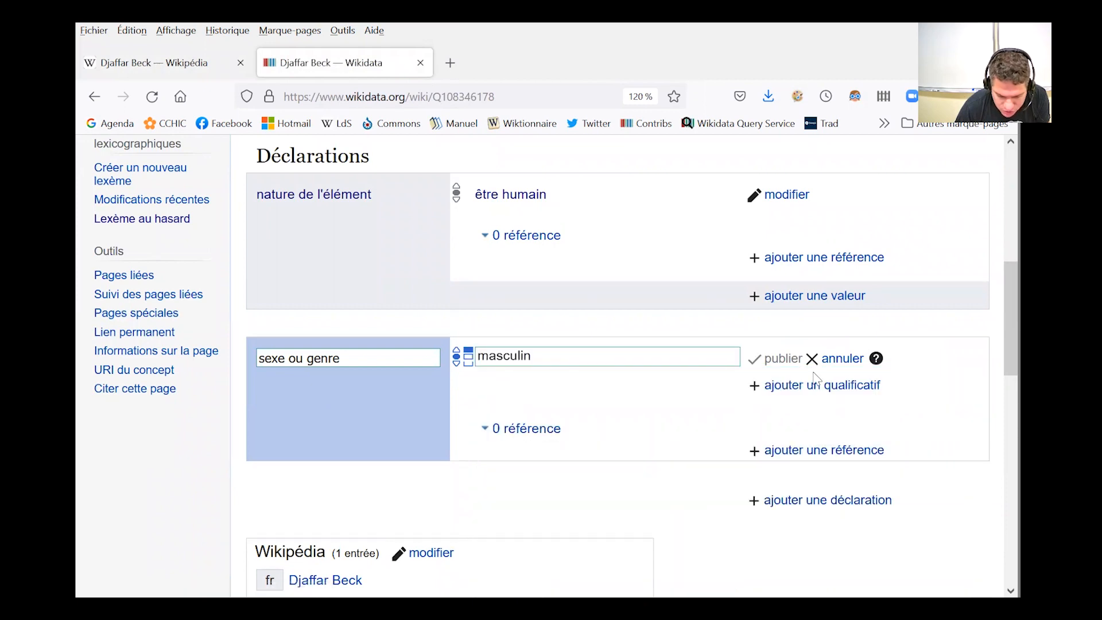
{"action": "left_click", "coordinate": [783, 358]}
Add an "occupation" statement, look up "comédien" as its value, choose "acteur", and publish it
{"action": "scroll", "coordinate": [769, 379], "scroll_direction": "down", "scroll_amount": 3}
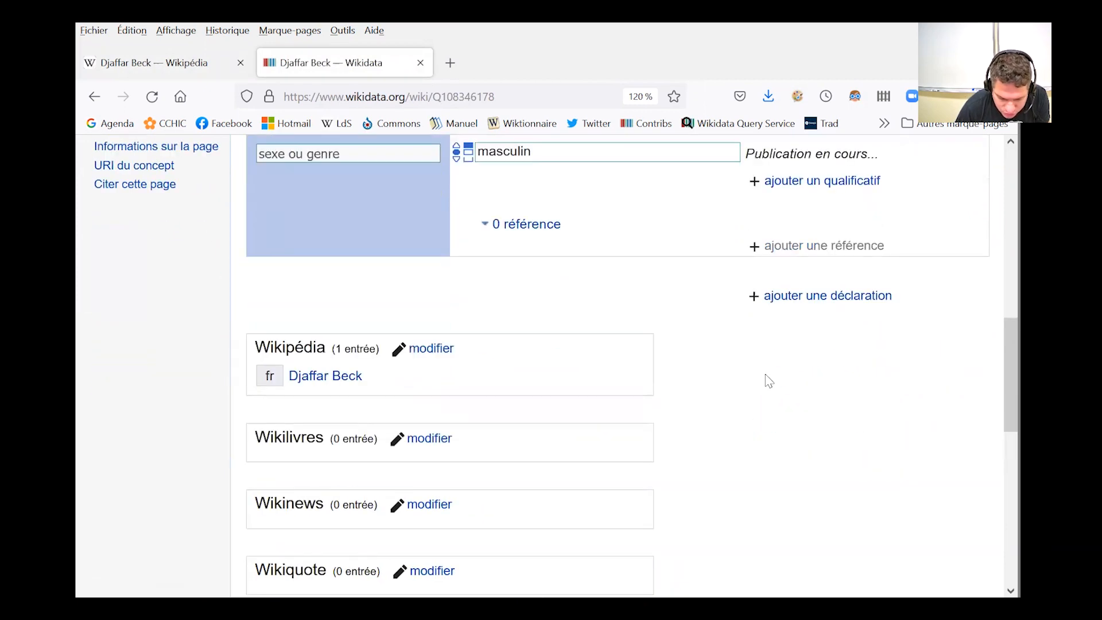
{"action": "left_click", "coordinate": [783, 309]}
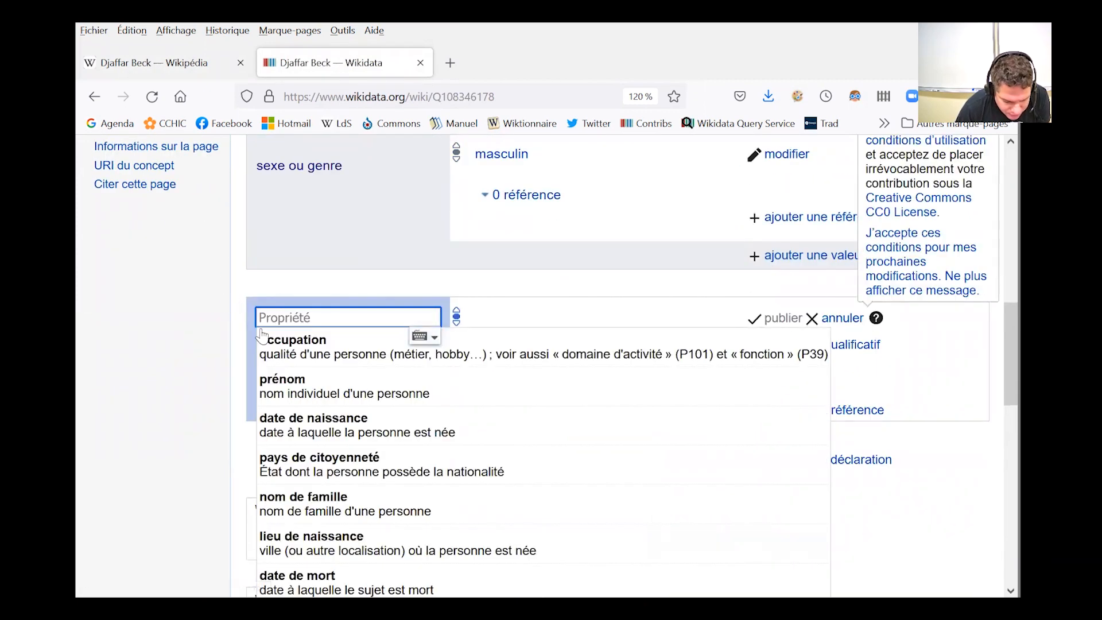
{"action": "left_click", "coordinate": [268, 339]}
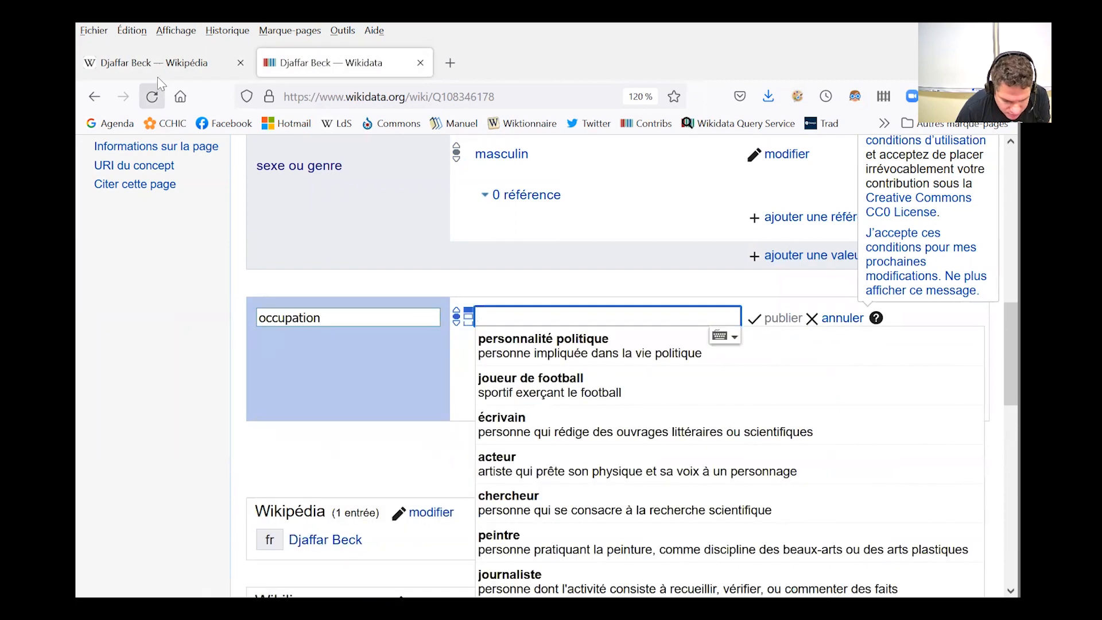
{"action": "left_click", "coordinate": [169, 65]}
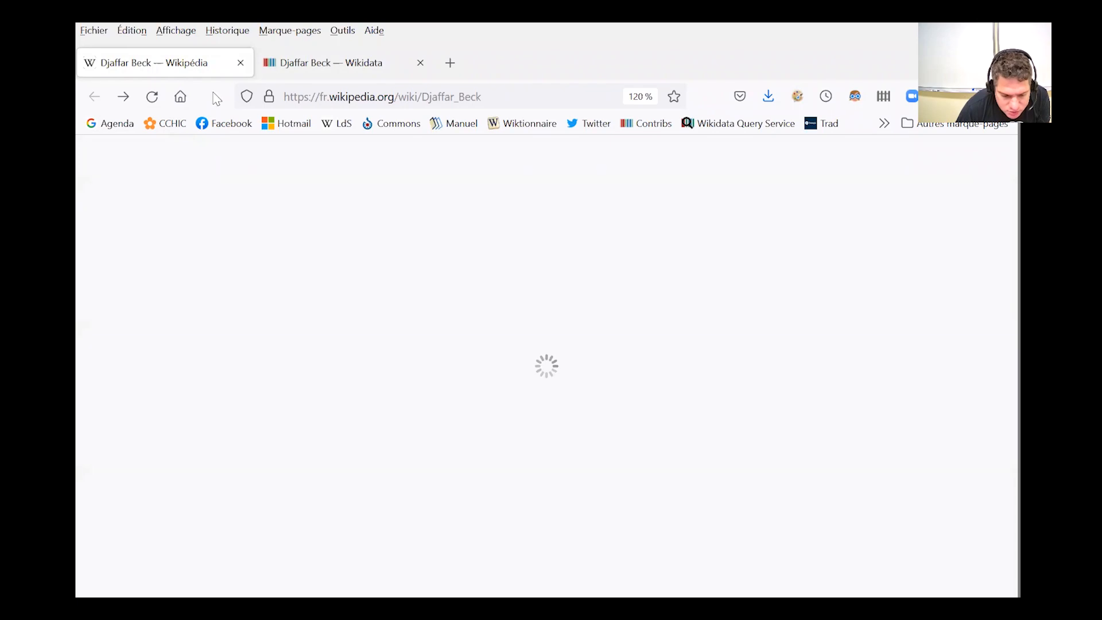
{"action": "left_click", "coordinate": [330, 65]}
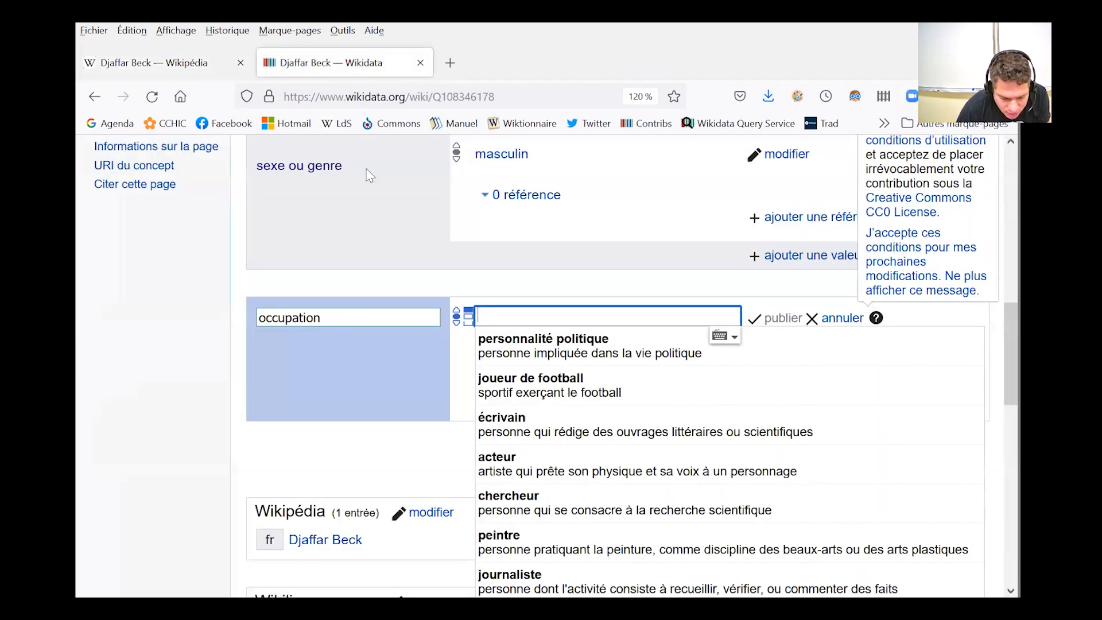
{"action": "type", "text": "comédien"}
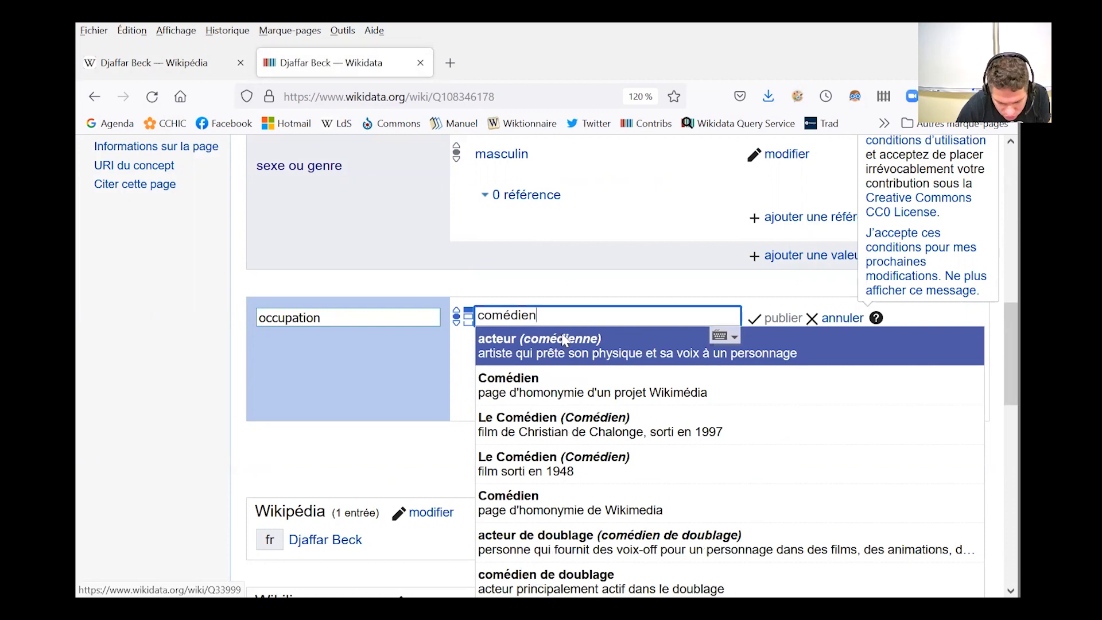
{"action": "left_click", "coordinate": [564, 340]}
{"action": "left_click", "coordinate": [776, 318]}
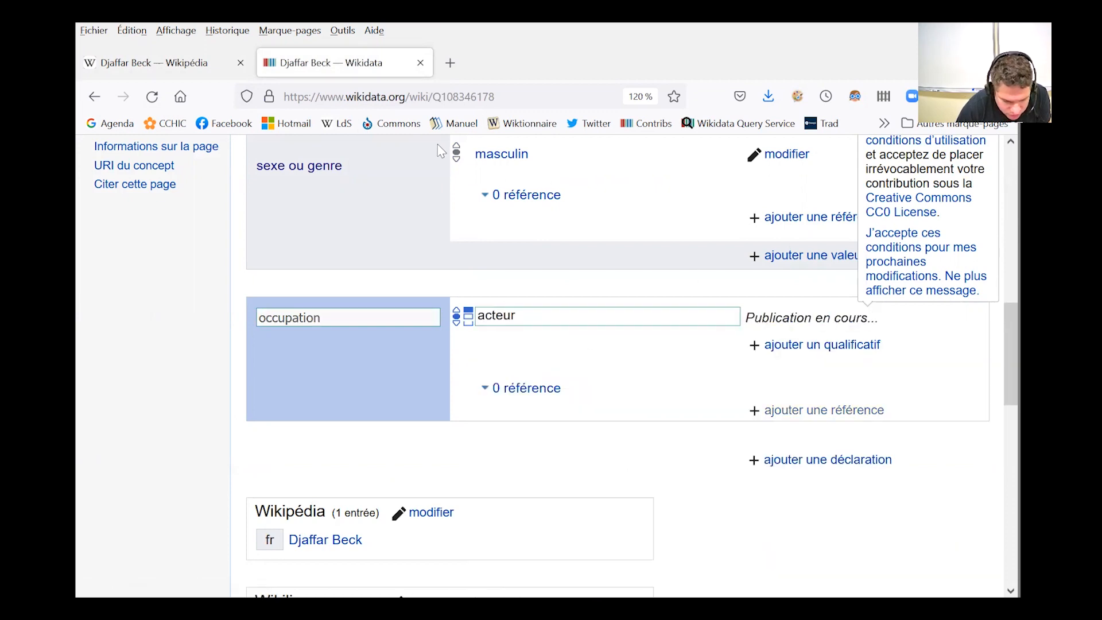
Consult the Wikipedia article's introduction, then add and publish "chansonnier" (type d'auteur-compositeur-interprète) as another occupation value
{"action": "left_click", "coordinate": [193, 66]}
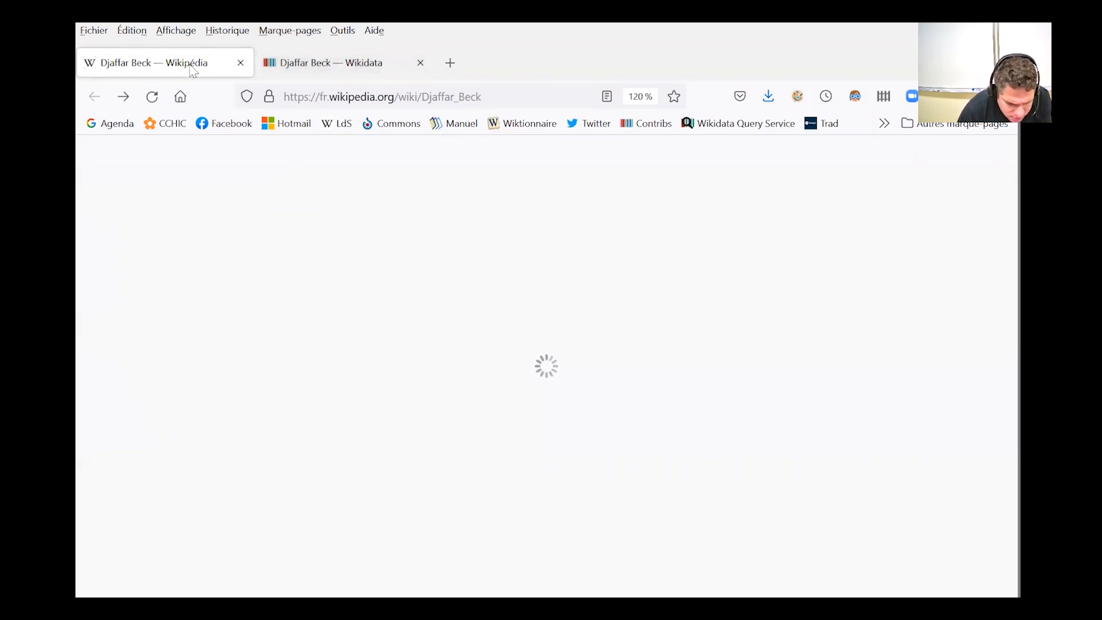
{"action": "left_click", "coordinate": [313, 62]}
{"action": "left_click", "coordinate": [182, 57]}
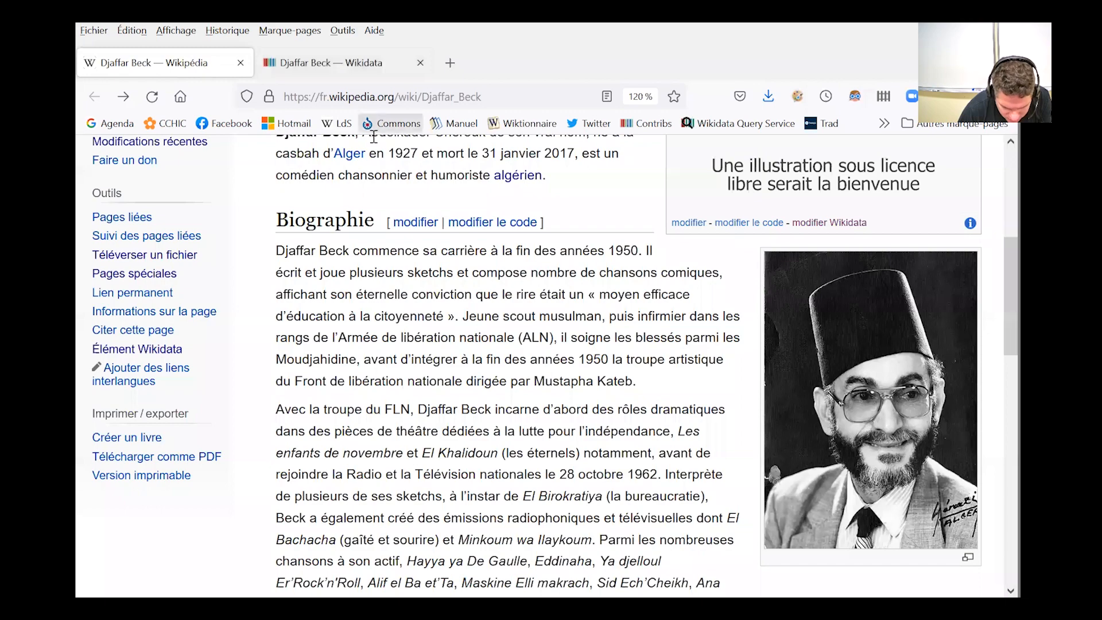
{"action": "scroll", "coordinate": [416, 189], "scroll_direction": "up", "scroll_amount": 4}
{"action": "key", "text": "ctrl+Tab"}
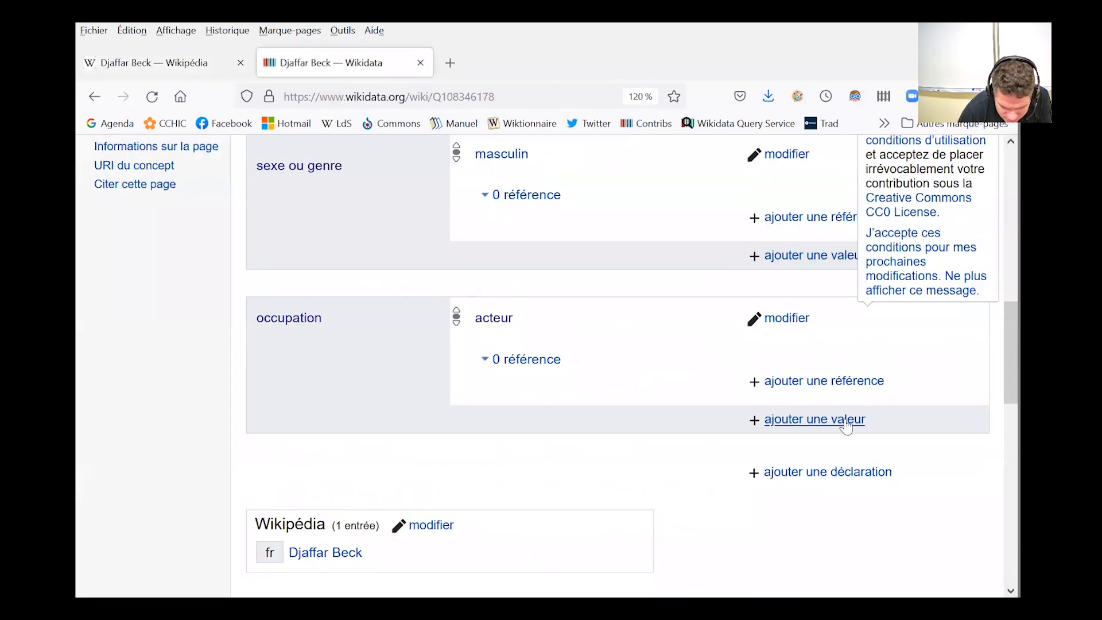
{"action": "left_click", "coordinate": [846, 422]}
{"action": "type", "text": "chansonnier"}
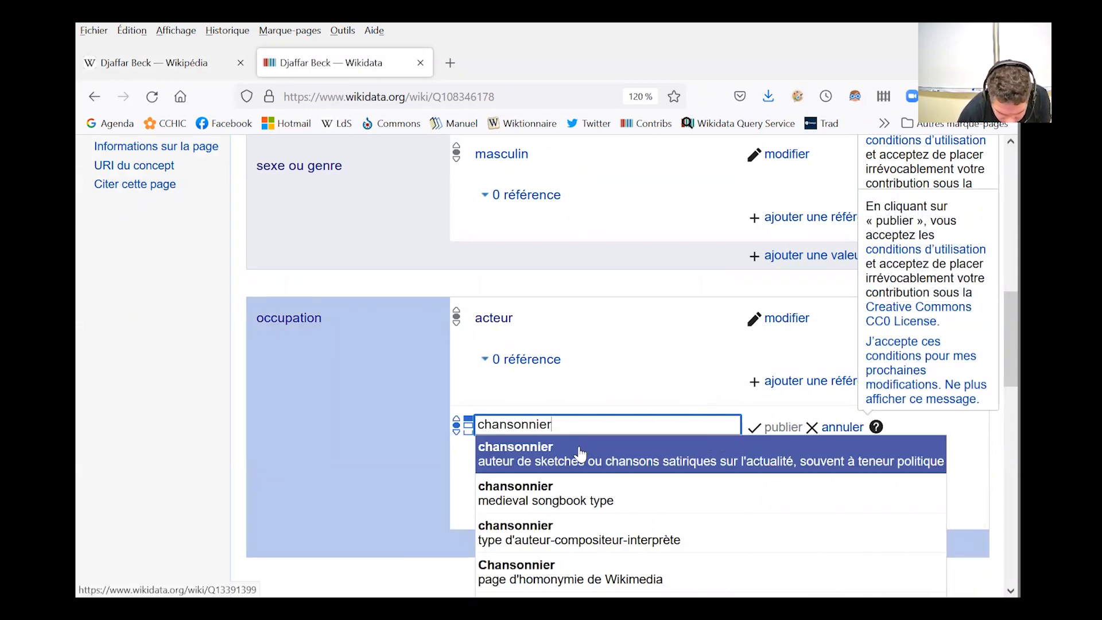
{"action": "left_click", "coordinate": [587, 536]}
{"action": "left_click", "coordinate": [775, 428]}
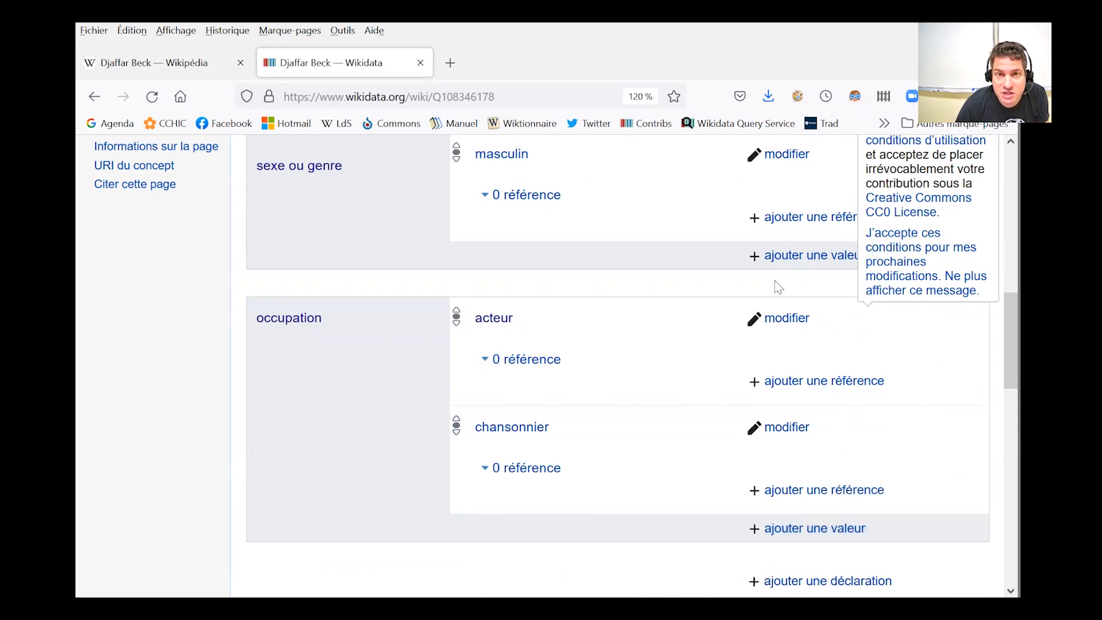
Add and publish "humoriste" (auteur de textes humoristiques) as a further occupation value
{"action": "scroll", "coordinate": [779, 287], "scroll_direction": "down", "scroll_amount": 5}
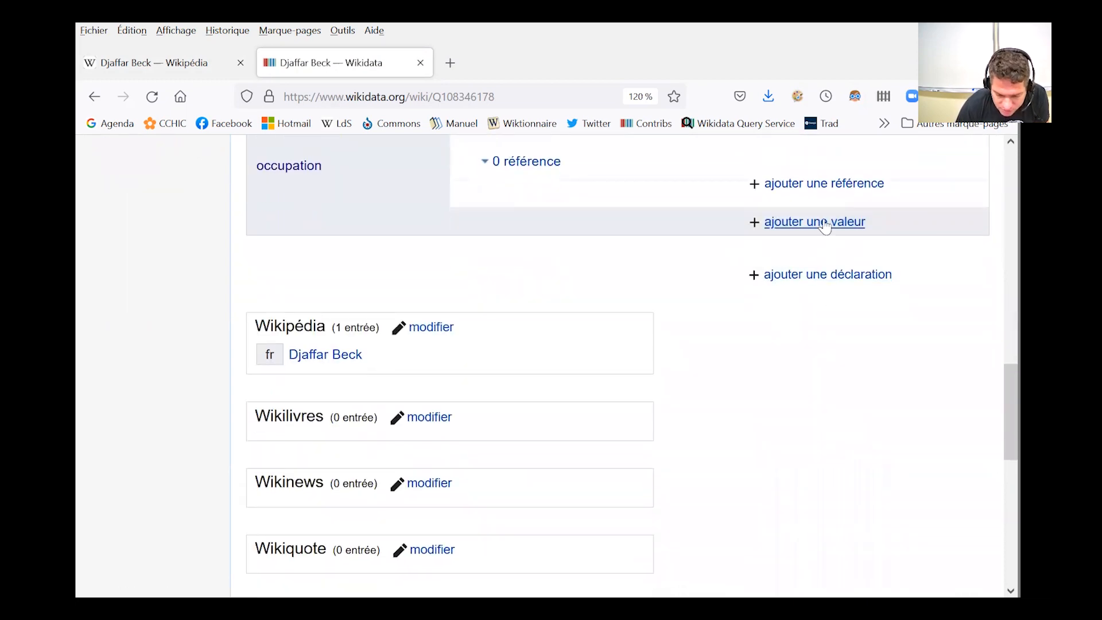
{"action": "left_click", "coordinate": [824, 224]}
{"action": "type", "text": "humoriste"}
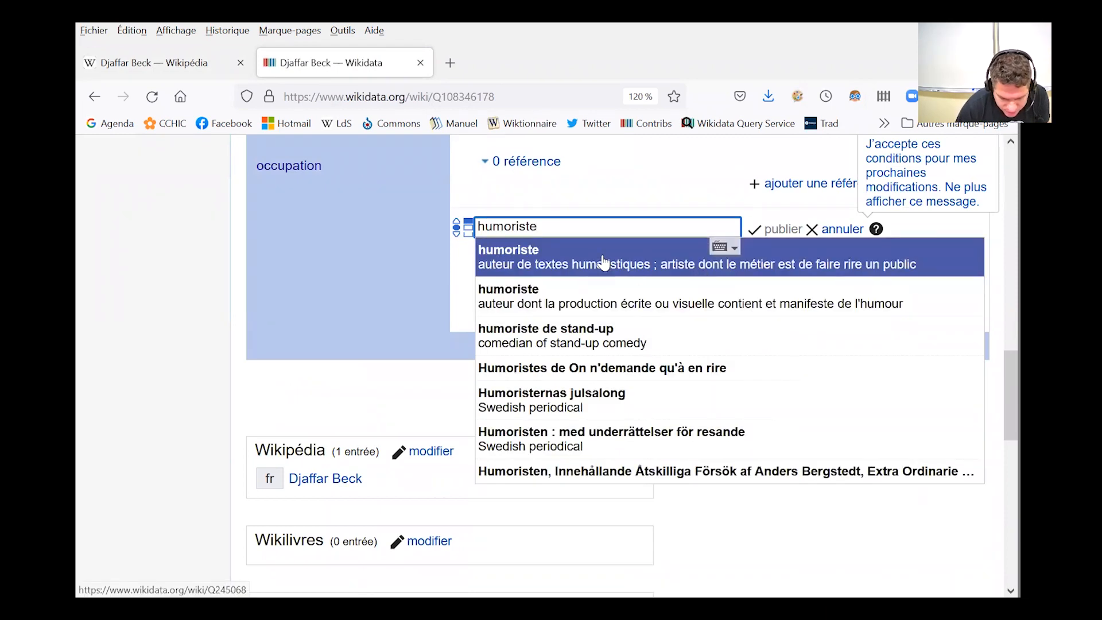
{"action": "left_click", "coordinate": [603, 263]}
{"action": "left_click", "coordinate": [778, 230]}
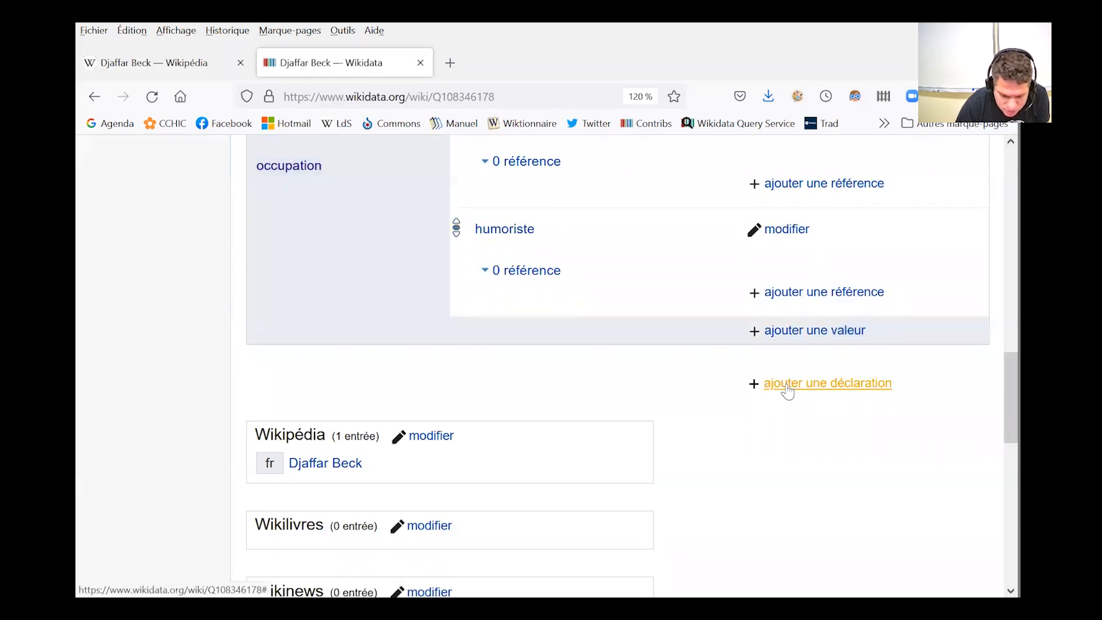
Try to add a "prénom" statement by looking up "djaffar" as its value, and discard the statement
{"action": "left_click", "coordinate": [791, 383]}
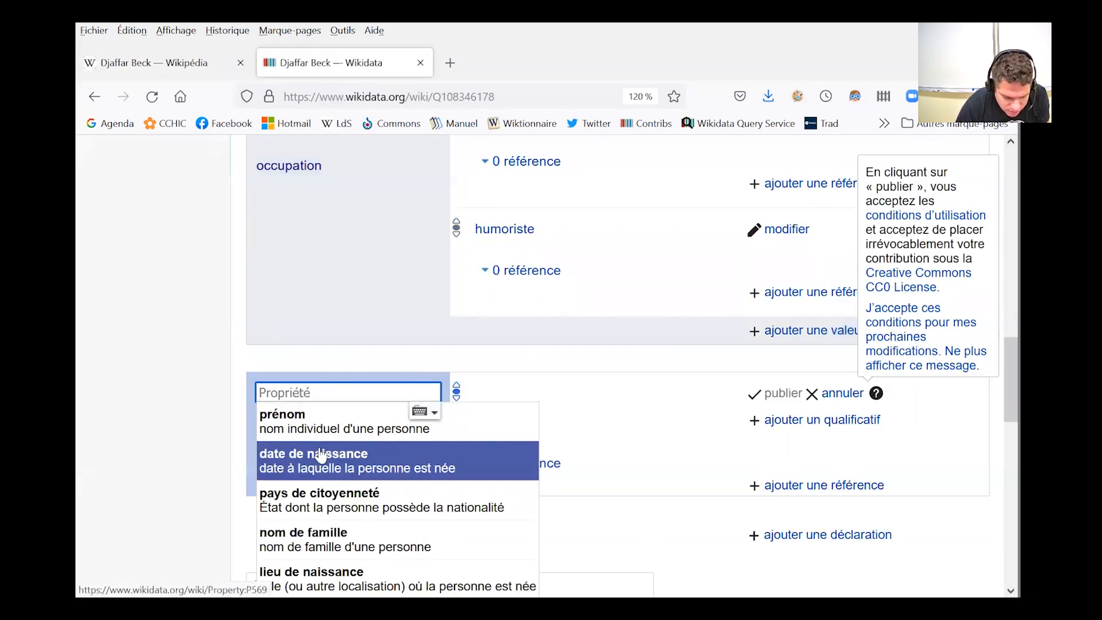
{"action": "left_click", "coordinate": [319, 431]}
{"action": "scroll", "coordinate": [172, 388], "scroll_direction": "down", "scroll_amount": 3}
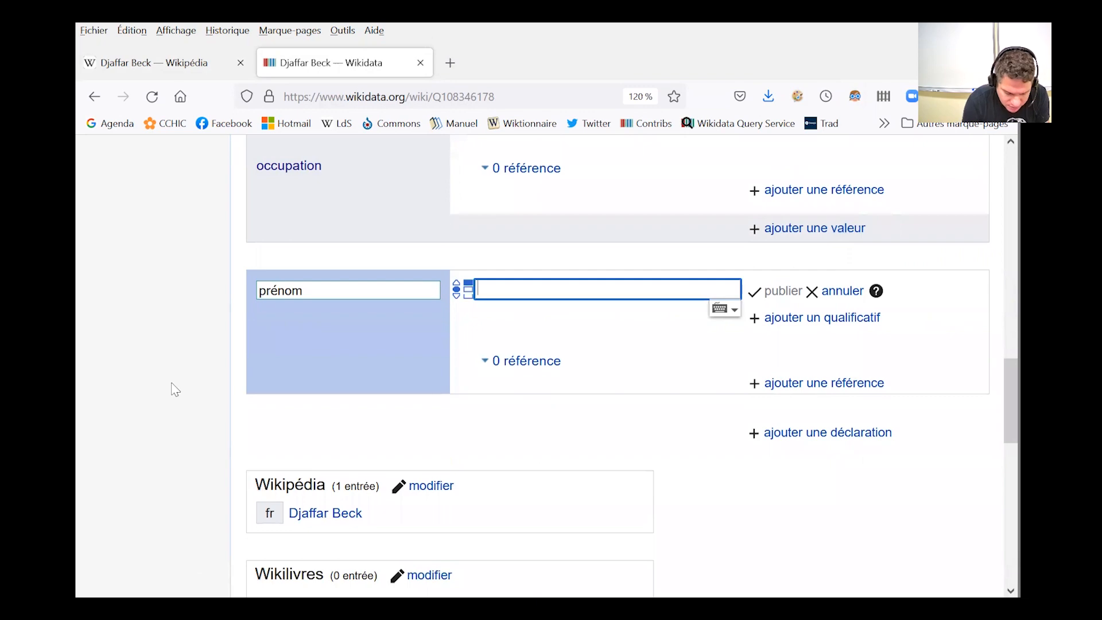
{"action": "type", "text": "djaffar"}
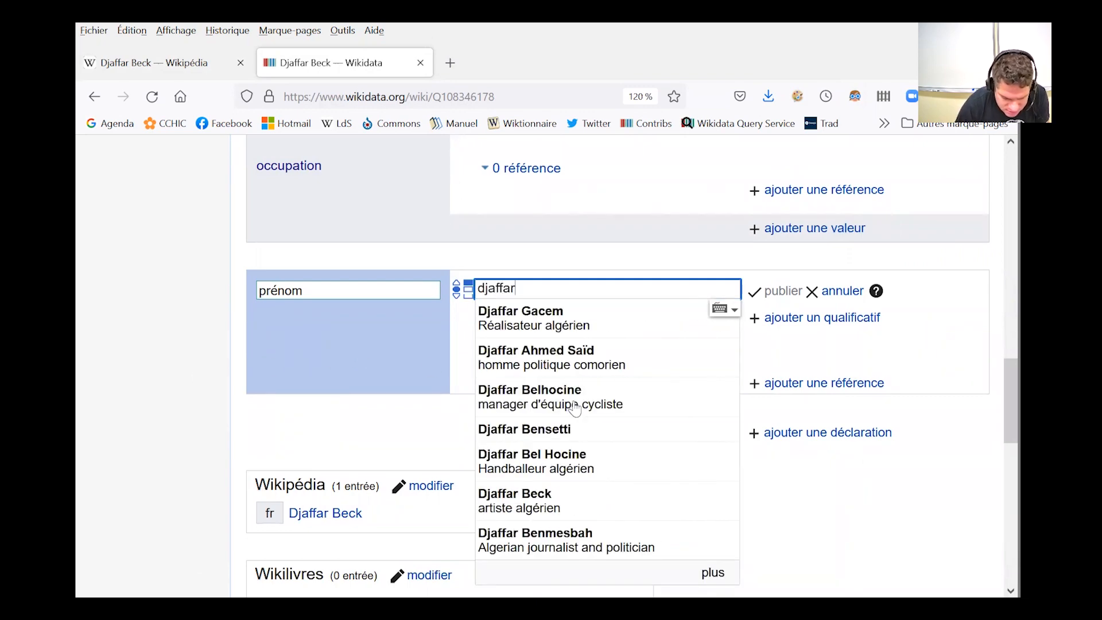
{"action": "scroll", "coordinate": [632, 448], "scroll_direction": "down", "scroll_amount": 2}
{"action": "left_click", "coordinate": [694, 477]}
{"action": "scroll", "coordinate": [693, 477], "scroll_direction": "down", "scroll_amount": 1}
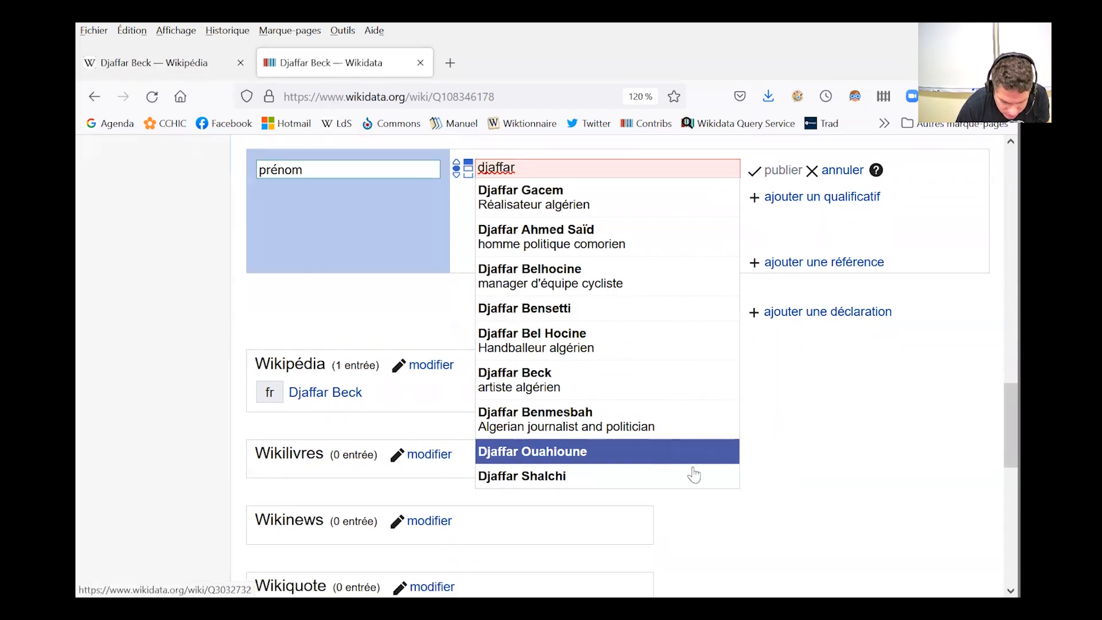
{"action": "scroll", "coordinate": [695, 471], "scroll_direction": "down", "scroll_amount": 2}
{"action": "scroll", "coordinate": [697, 462], "scroll_direction": "up", "scroll_amount": 4}
{"action": "left_click", "coordinate": [849, 294]}
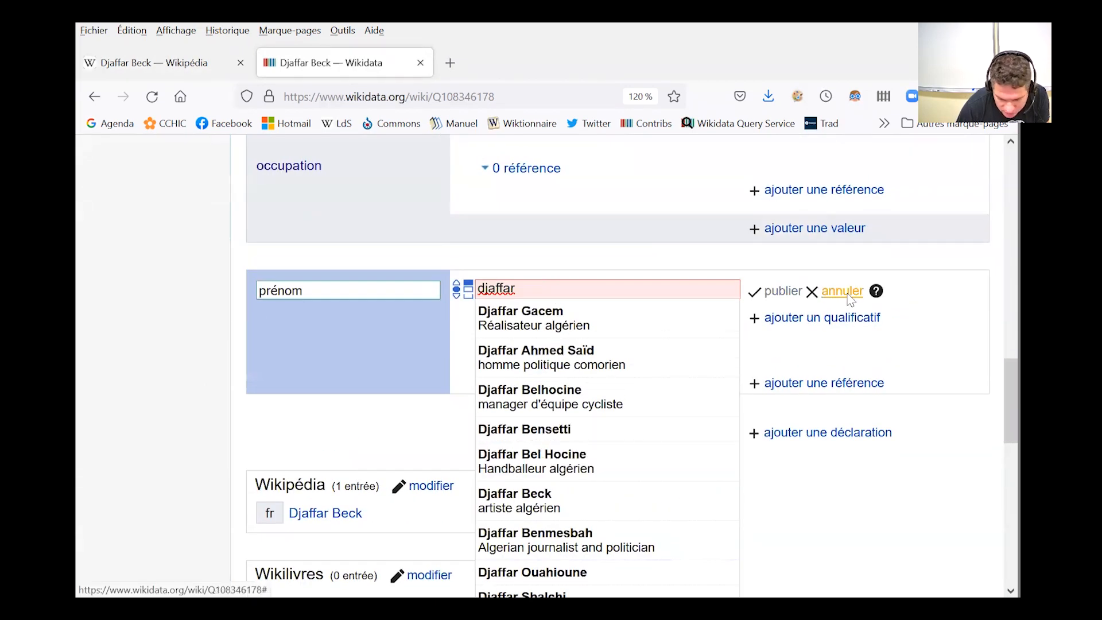
Add and publish the statement "nom de famille" with the value "Beck" described as a family name
{"action": "left_click", "coordinate": [826, 282]}
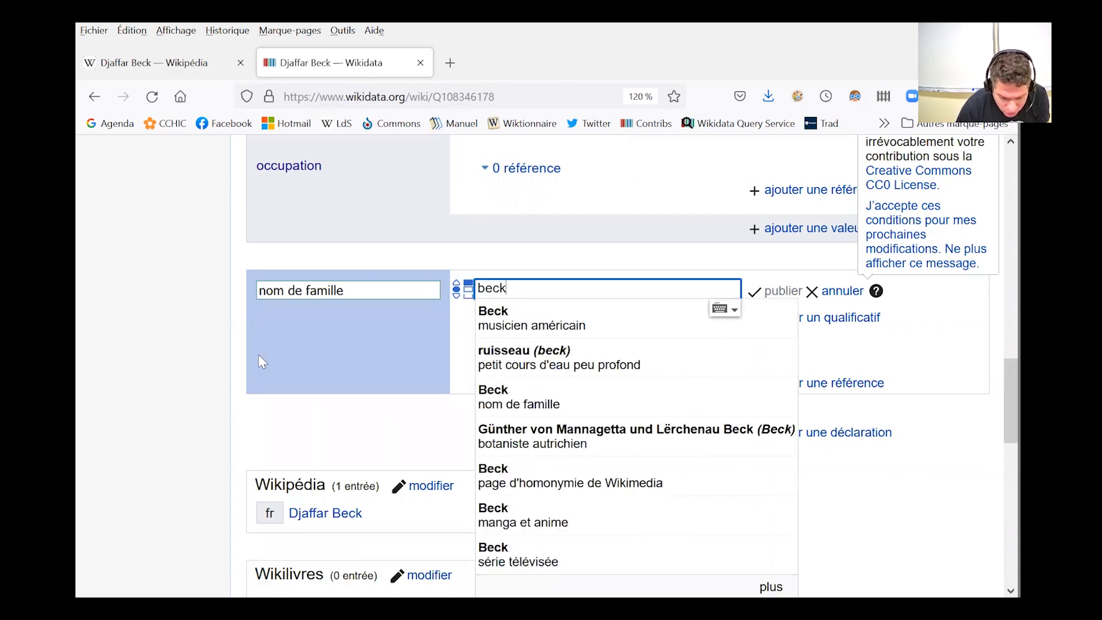
{"action": "left_click", "coordinate": [518, 398]}
{"action": "left_click", "coordinate": [783, 291]}
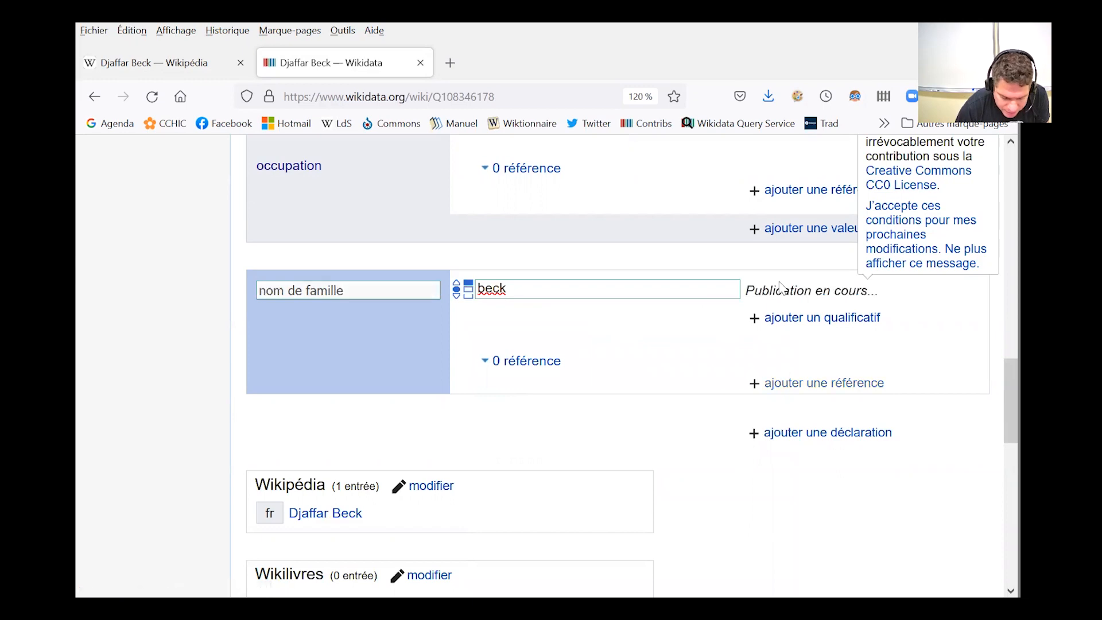
Add and publish the statement "pays de citoyenneté" with the value "Algérie" (pays d'Afrique du Nord)
{"action": "left_click", "coordinate": [820, 454]}
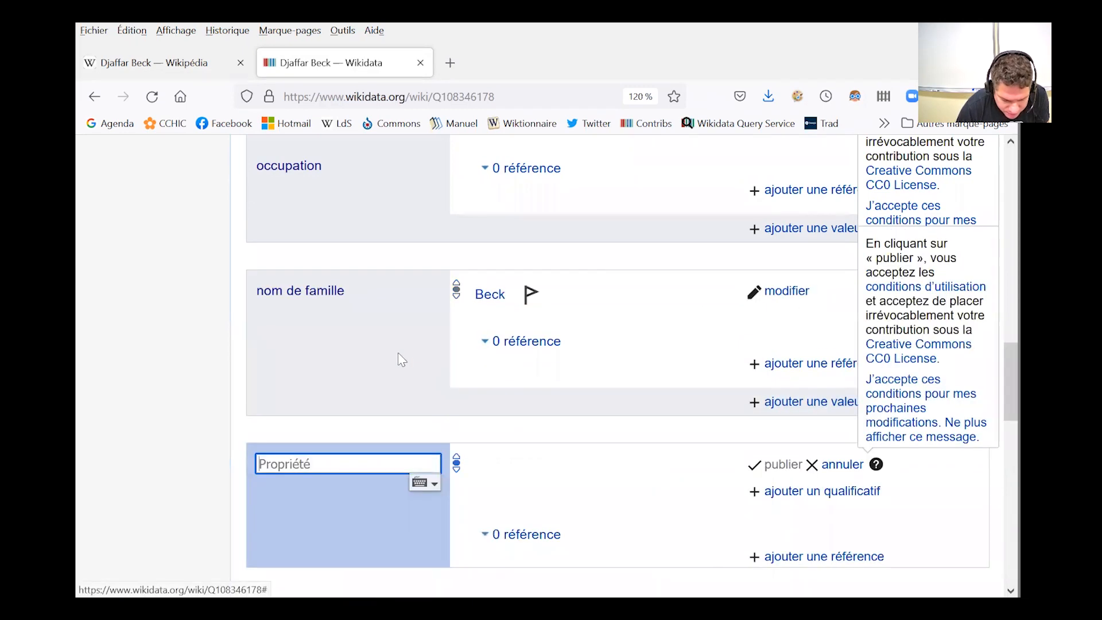
{"action": "scroll", "coordinate": [345, 356], "scroll_direction": "down", "scroll_amount": 3}
{"action": "left_click", "coordinate": [315, 363]}
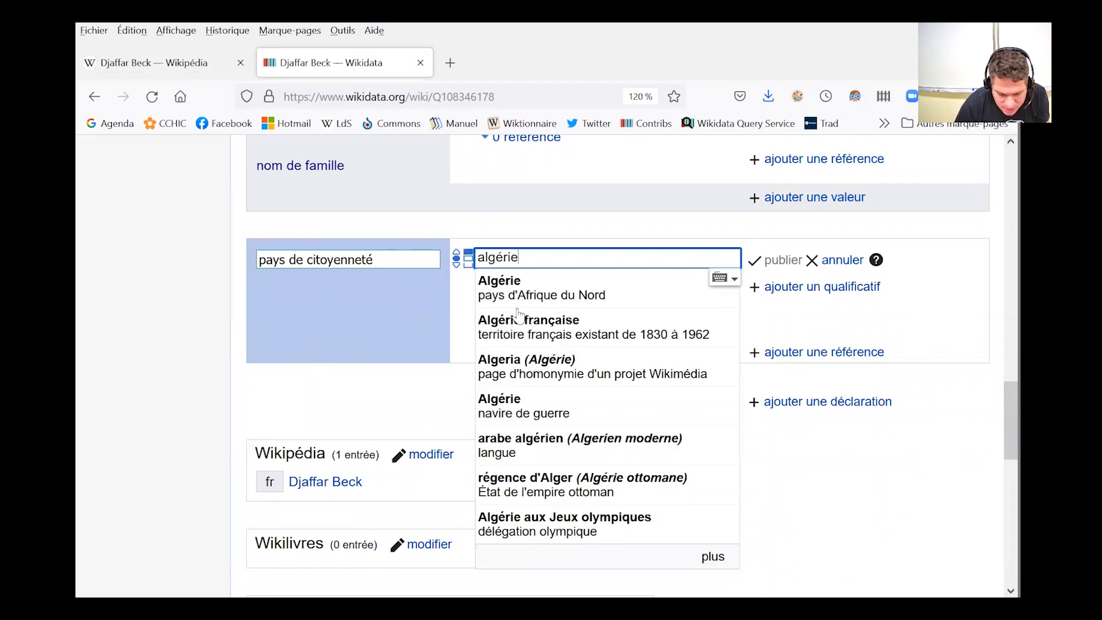
{"action": "left_click", "coordinate": [541, 295]}
{"action": "left_click", "coordinate": [784, 262]}
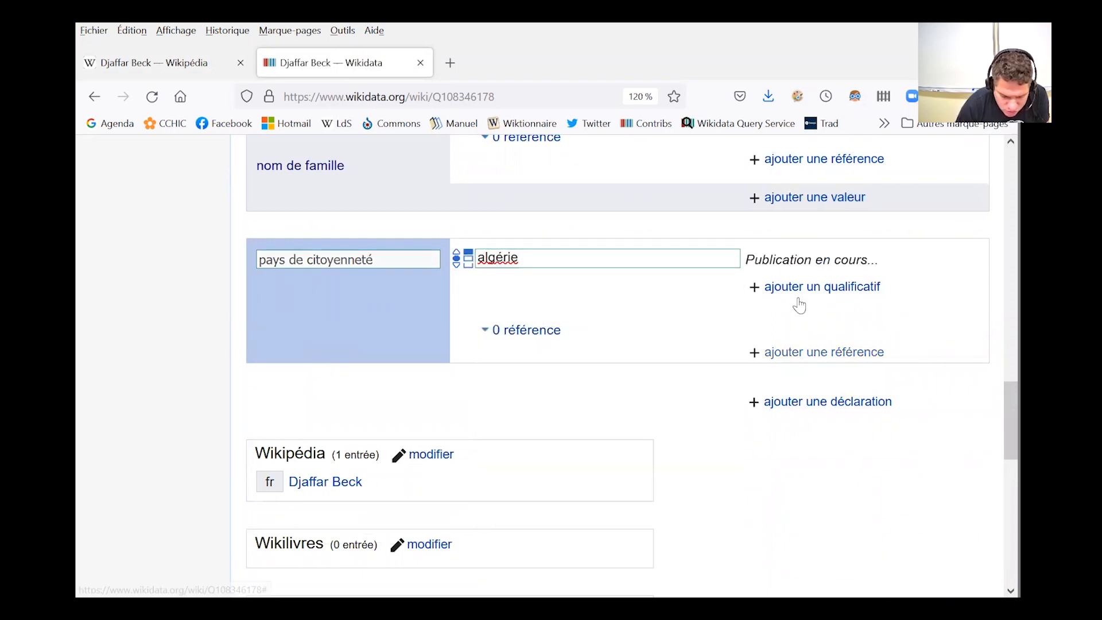
Start a new statement, open the portrait's Wikimedia Commons page from the Wikipedia article, and copy the file name "Djaffar beck.jpg"
{"action": "left_click", "coordinate": [826, 413]}
{"action": "scroll", "coordinate": [241, 392], "scroll_direction": "down", "scroll_amount": 2}
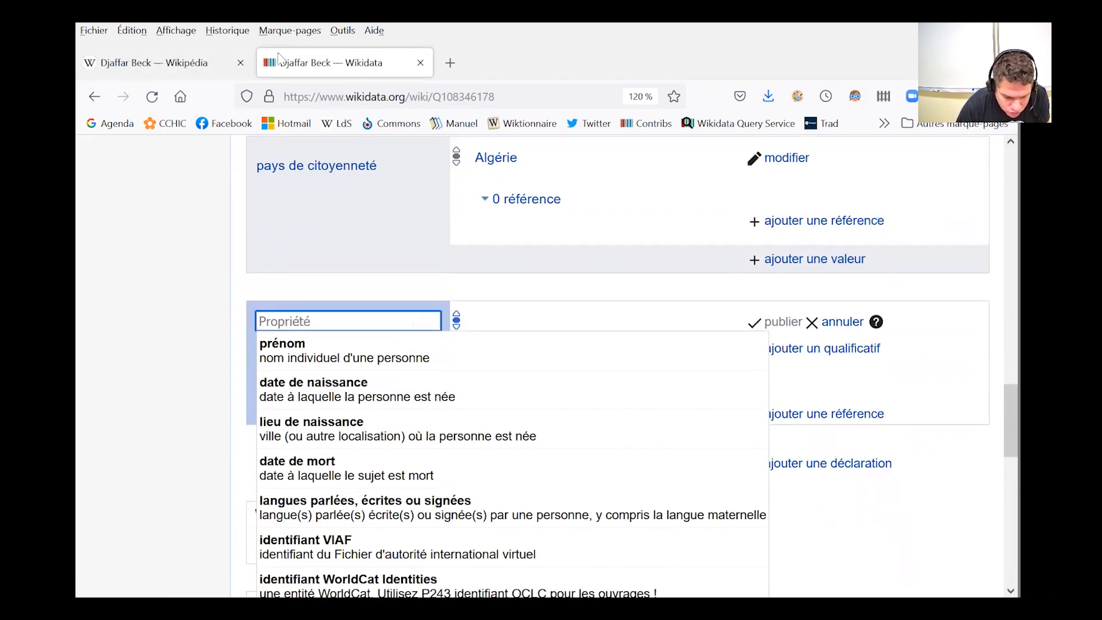
{"action": "left_click", "coordinate": [185, 66]}
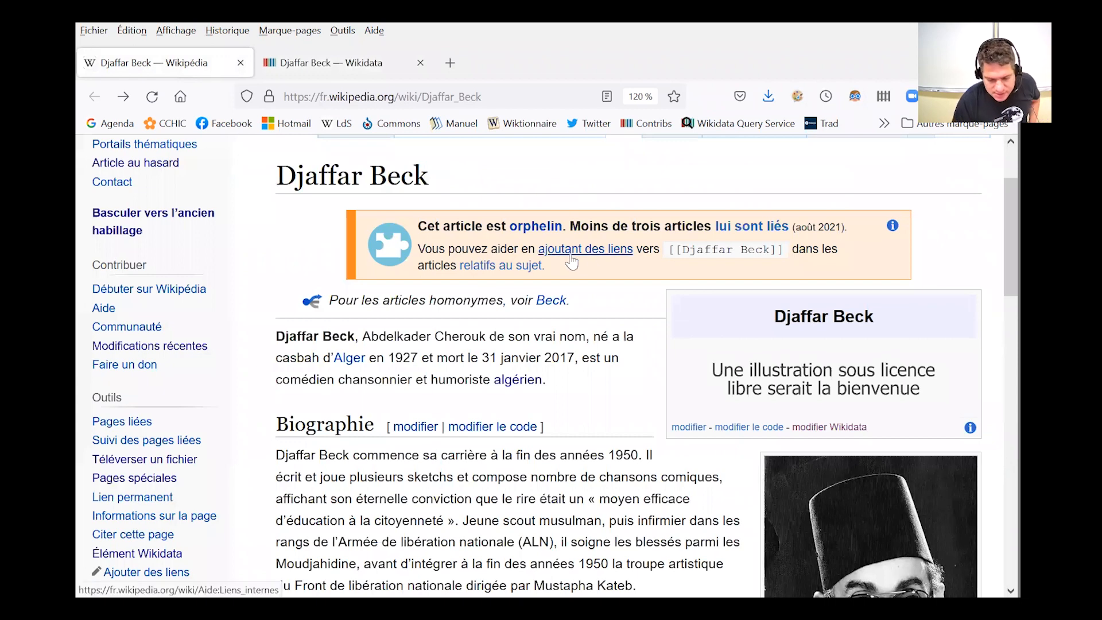
{"action": "scroll", "coordinate": [581, 261], "scroll_direction": "down", "scroll_amount": 2}
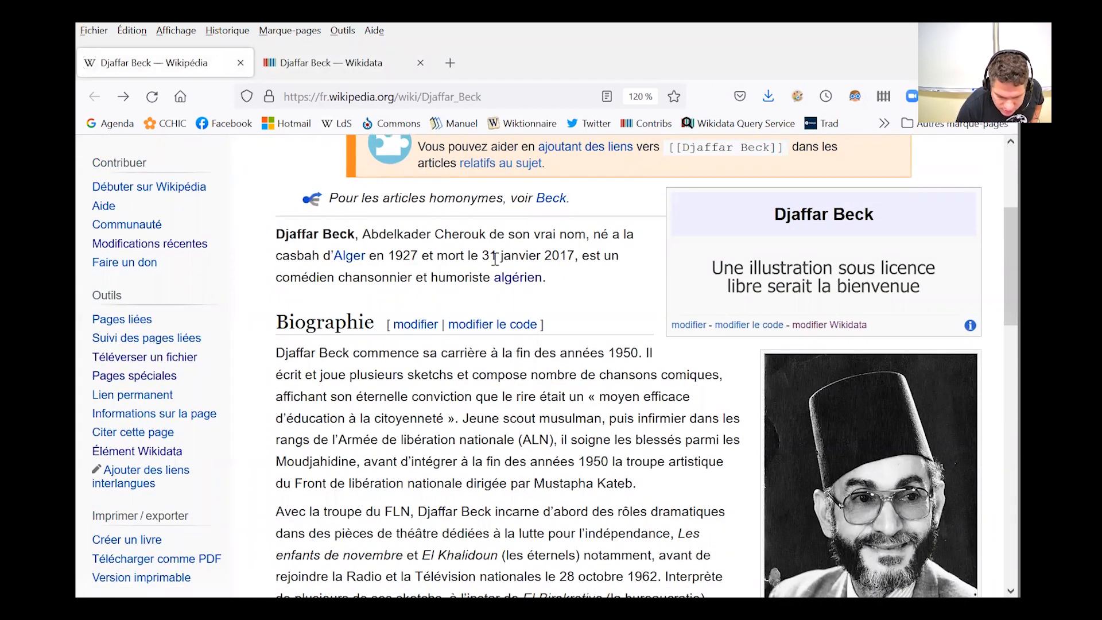
{"action": "middle_click", "coordinate": [834, 427]}
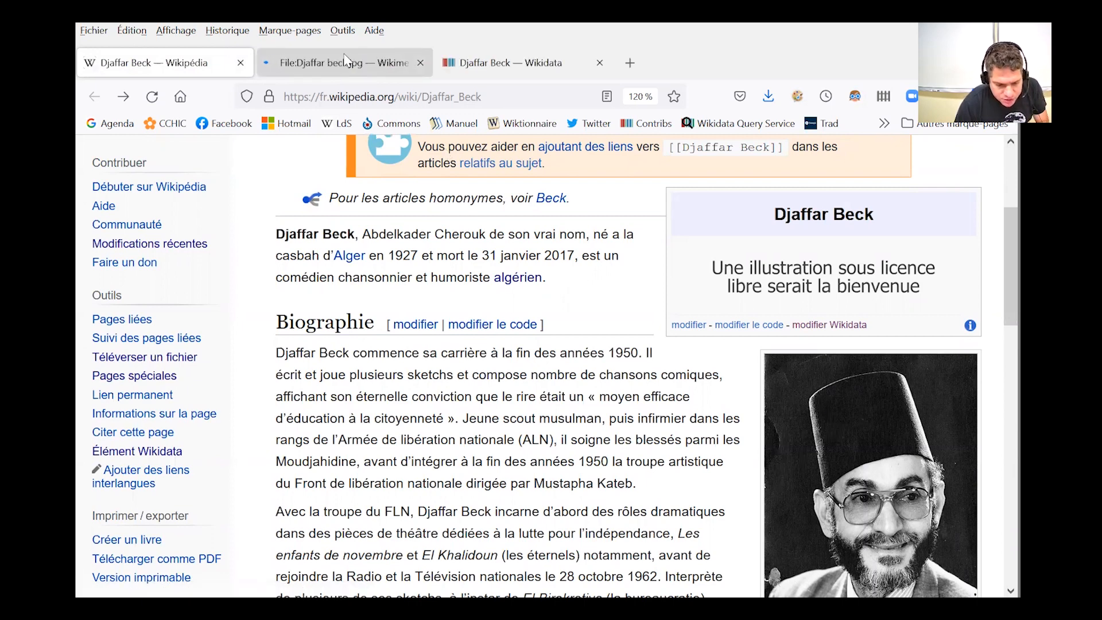
{"action": "left_click", "coordinate": [346, 61]}
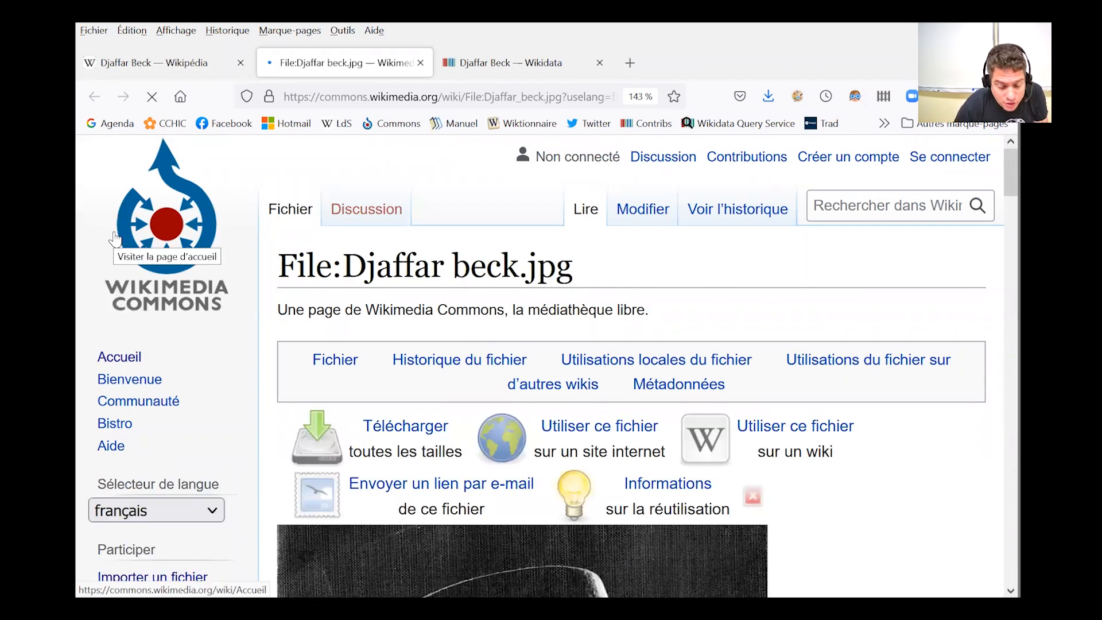
{"action": "left_click_drag", "start_coordinate": [594, 270], "coordinate": [345, 267]}
{"action": "key", "text": "ctrl+c"}
Back on the Wikidata item, add and publish the "image" statement with the value "Djaffar beck.jpg"
{"action": "key", "text": "ctrl+Tab"}
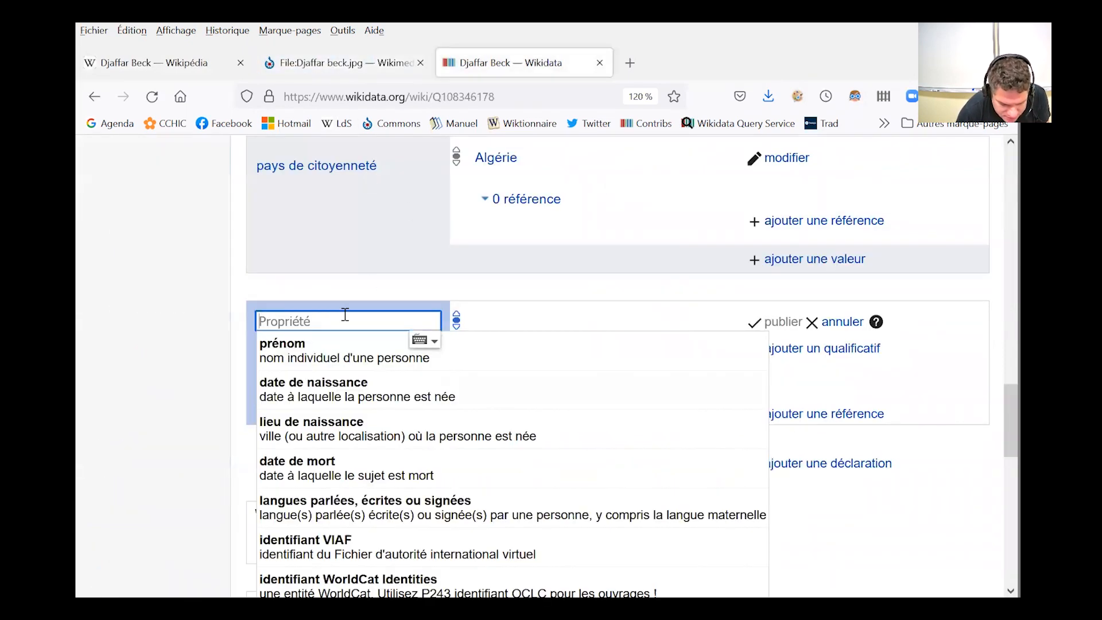
{"action": "type", "text": "i"}
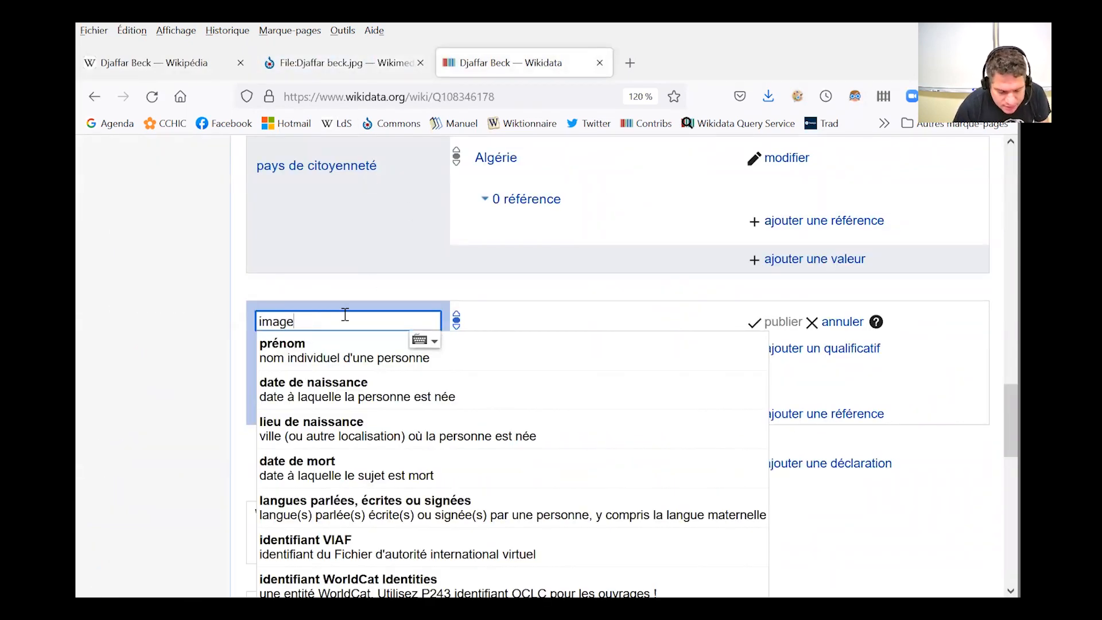
{"action": "type", "text": "mage"}
{"action": "left_click", "coordinate": [330, 350]}
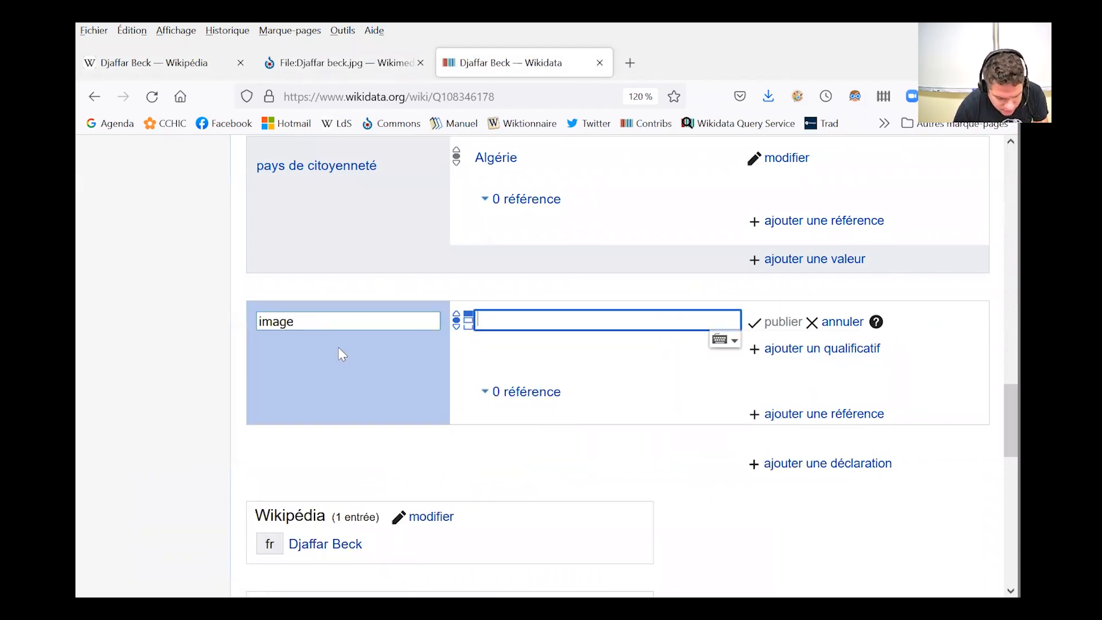
{"action": "key", "text": "ctrl+v"}
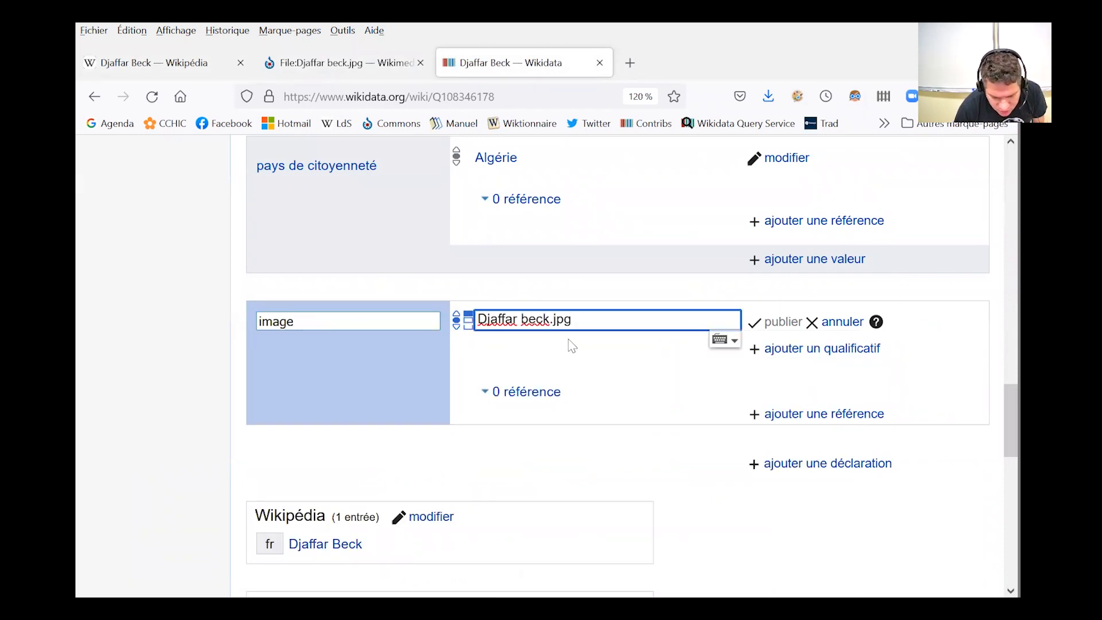
{"action": "left_click", "coordinate": [573, 350]}
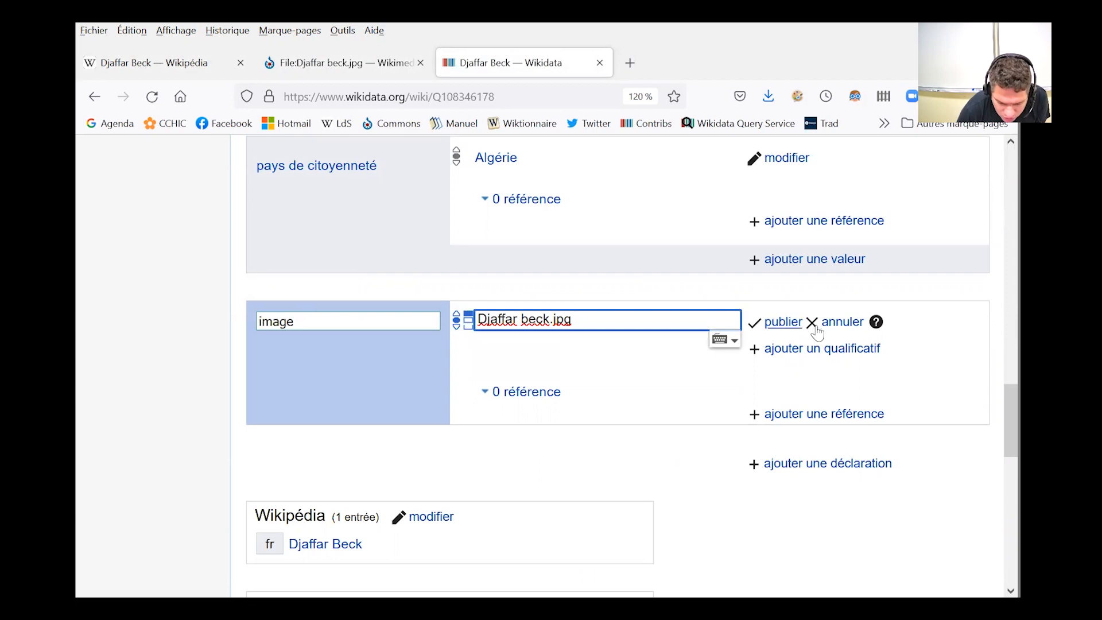
{"action": "left_click", "coordinate": [785, 322]}
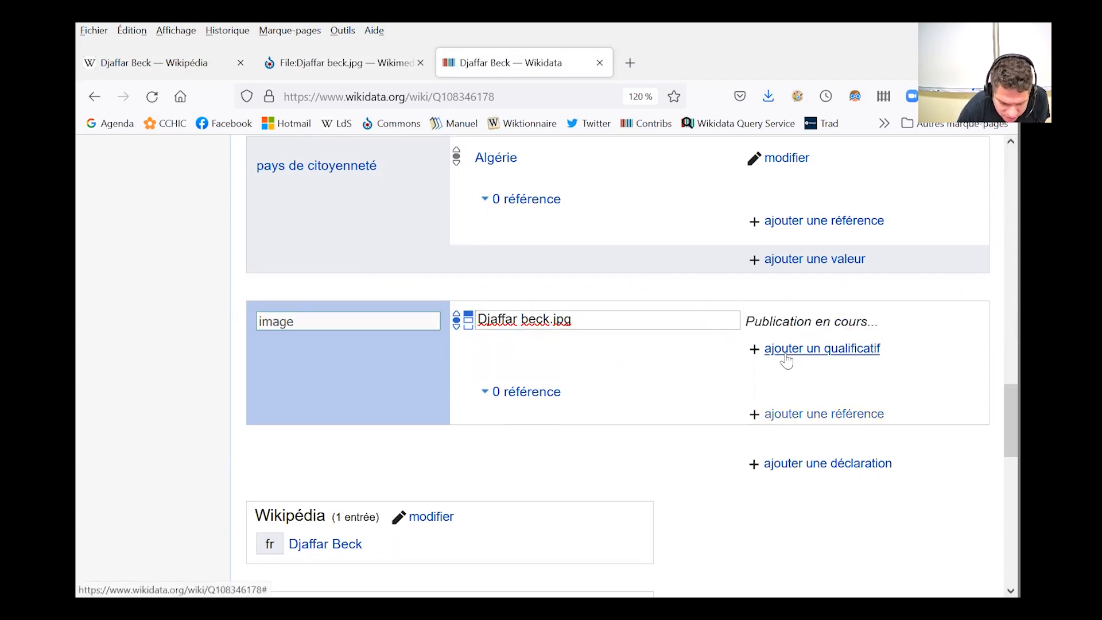
Start another new statement below the image on the Wikidata item, and close the Commons file page
{"action": "scroll", "coordinate": [785, 358], "scroll_direction": "down", "scroll_amount": 3}
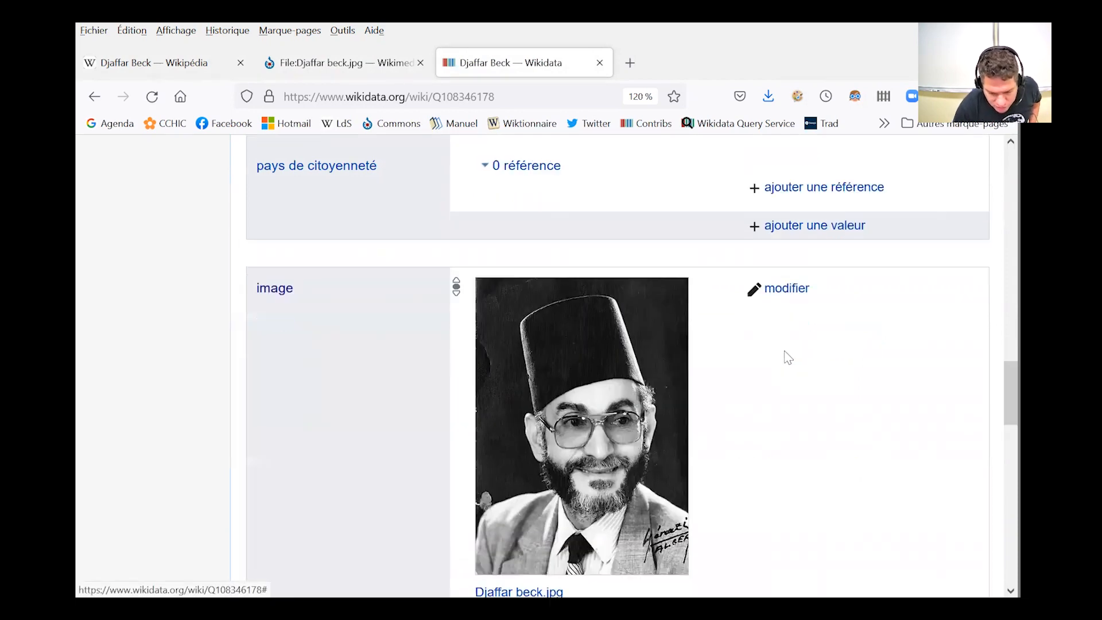
{"action": "scroll", "coordinate": [787, 357], "scroll_direction": "down", "scroll_amount": 2}
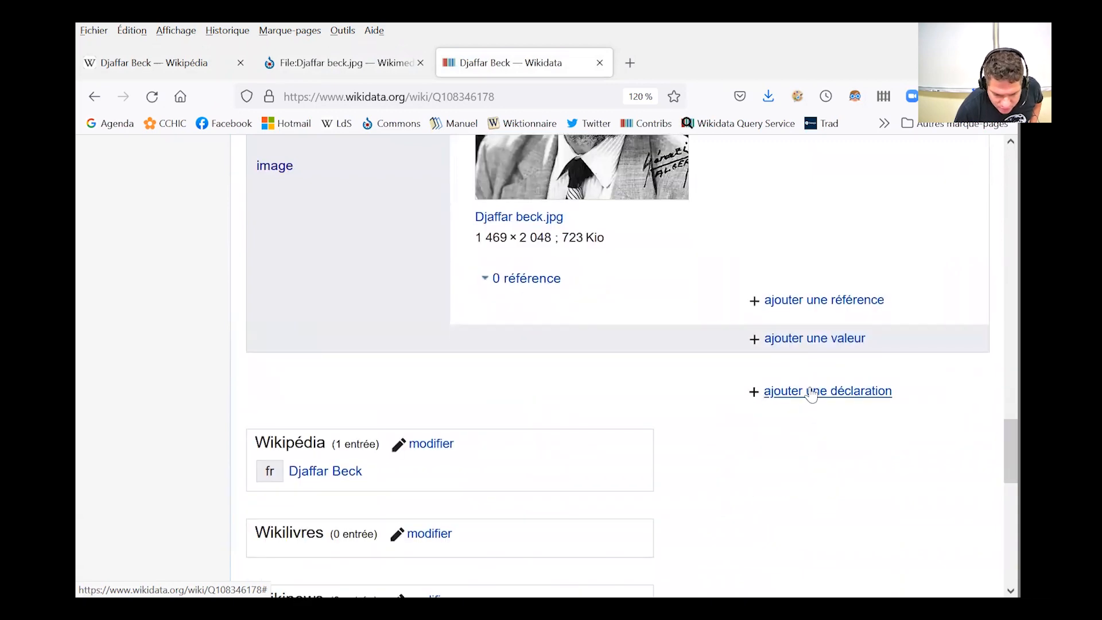
{"action": "left_click", "coordinate": [811, 393]}
{"action": "left_click", "coordinate": [338, 62]}
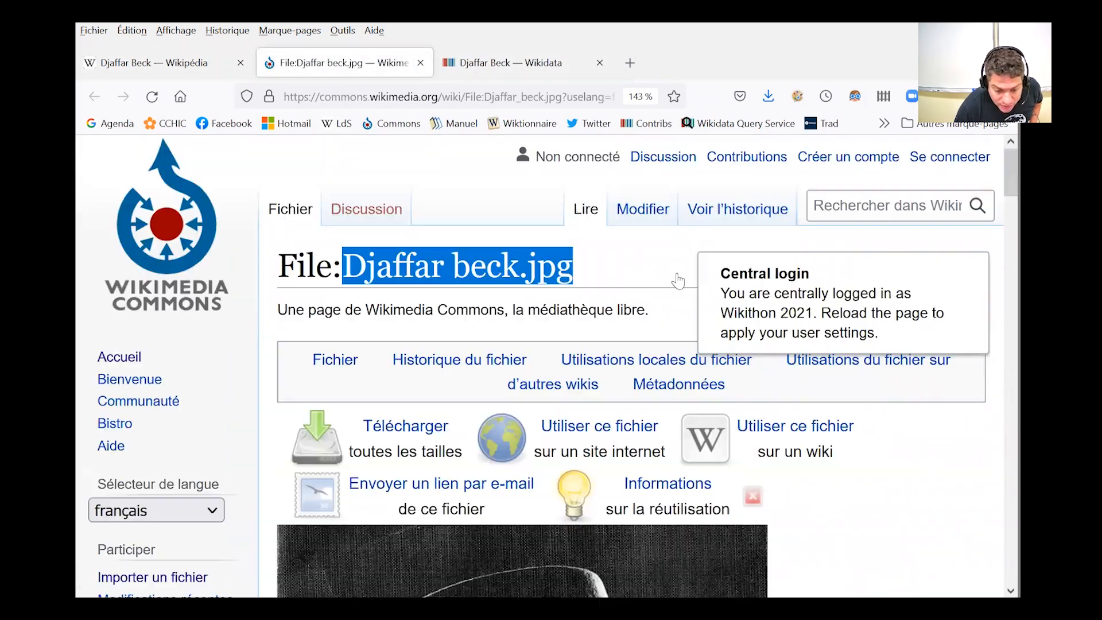
{"action": "left_click", "coordinate": [421, 63]}
Open the first source, « Ils nous ont quittés cette année », from the references of the Wikipedia article
{"action": "left_click", "coordinate": [166, 66]}
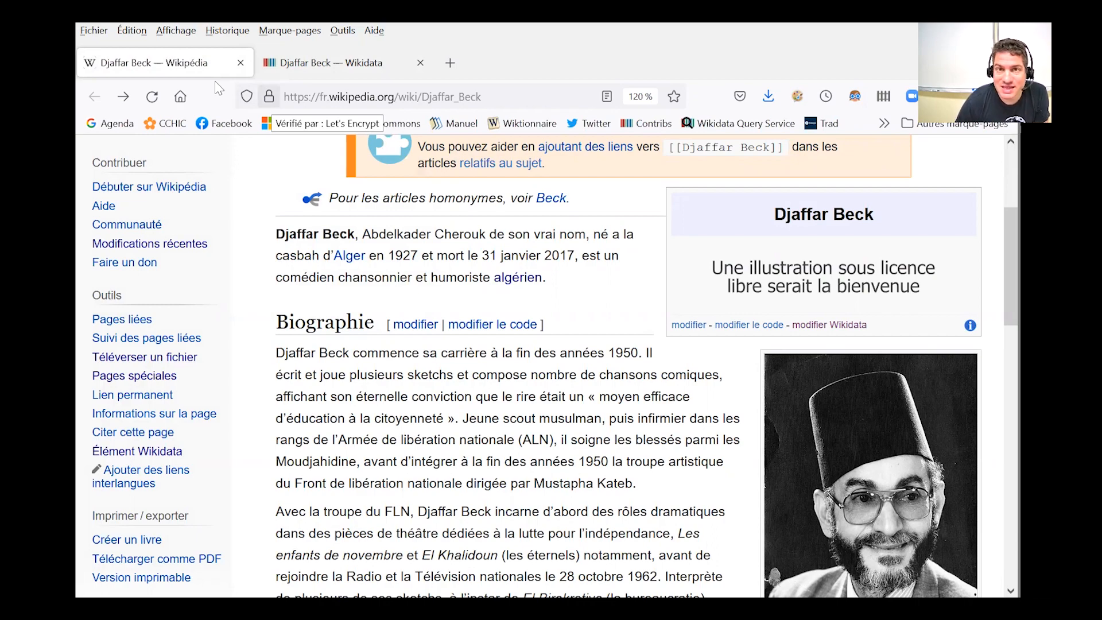
{"action": "scroll", "coordinate": [632, 249], "scroll_direction": "down", "scroll_amount": 5}
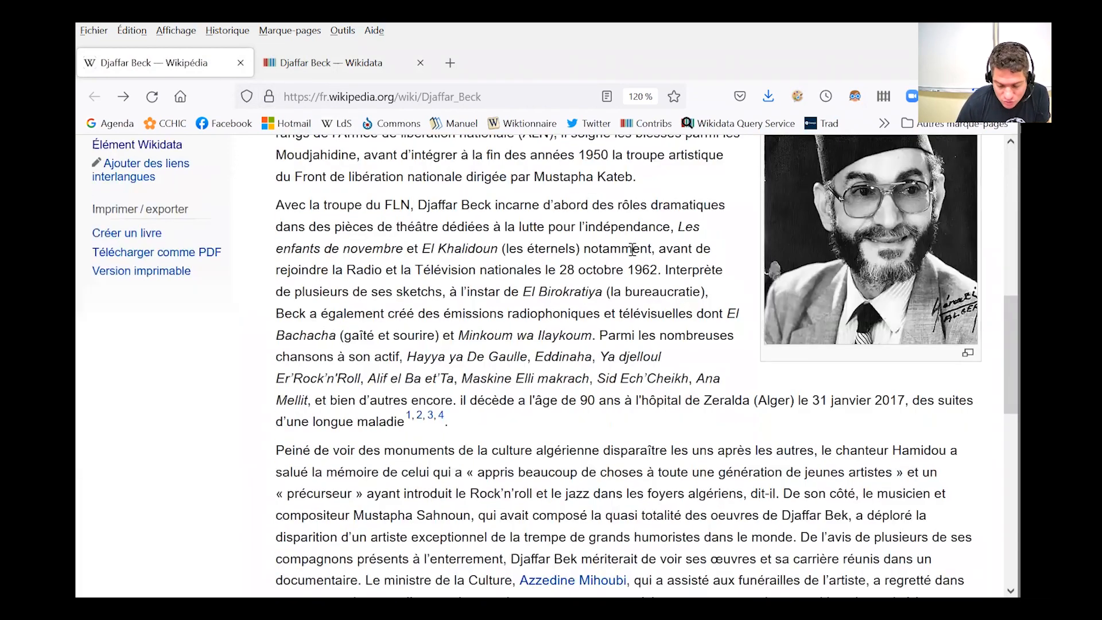
{"action": "scroll", "coordinate": [620, 245], "scroll_direction": "down", "scroll_amount": 6}
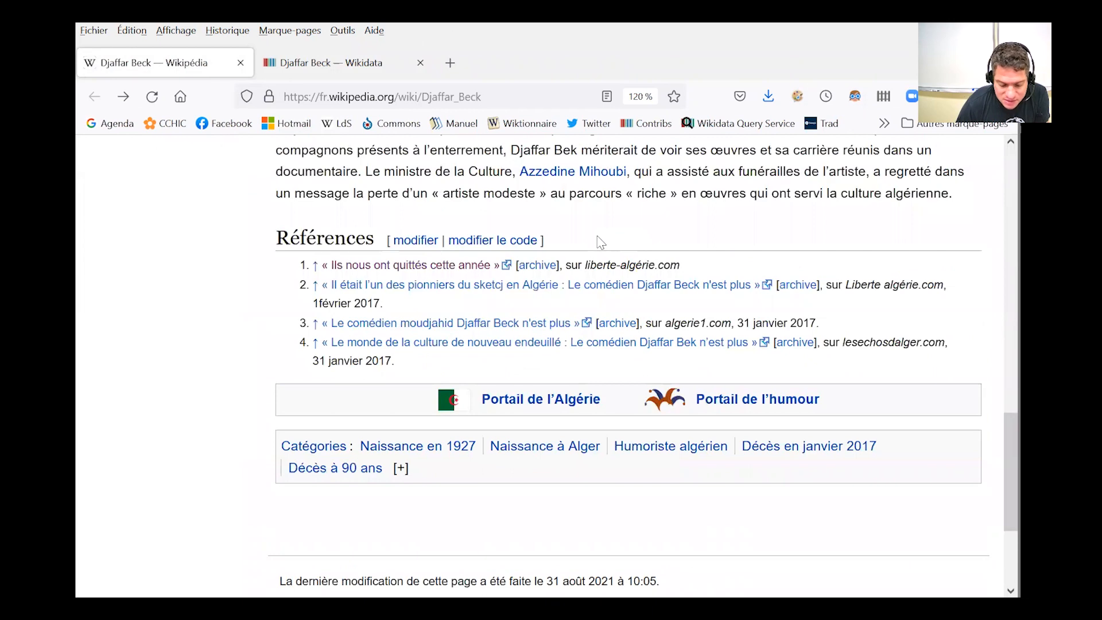
{"action": "middle_click", "coordinate": [459, 266]}
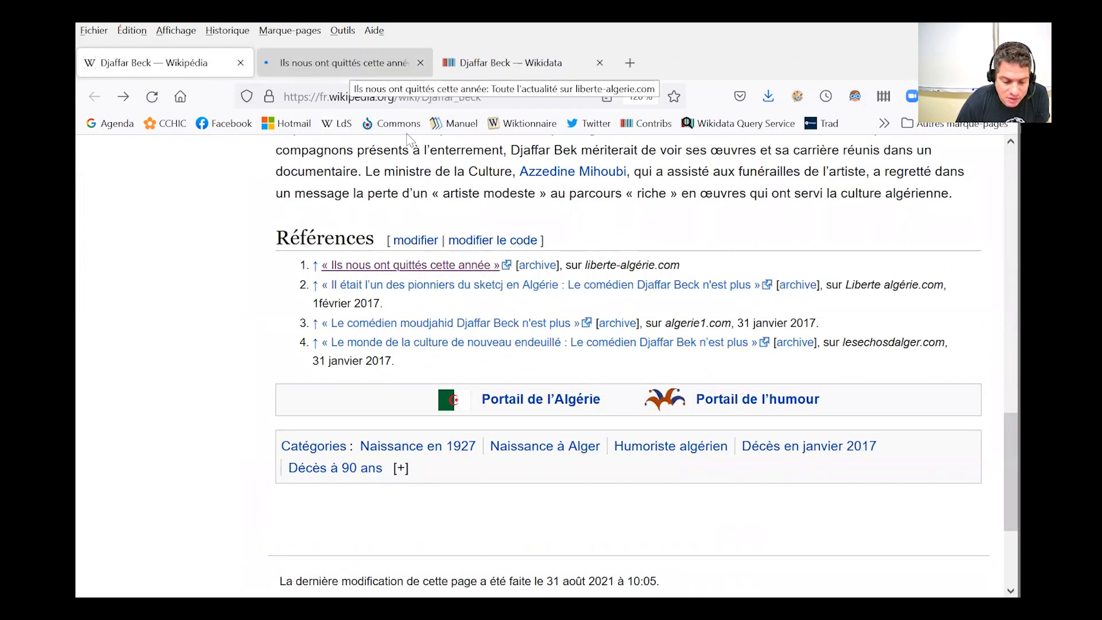
{"action": "left_click", "coordinate": [344, 62]}
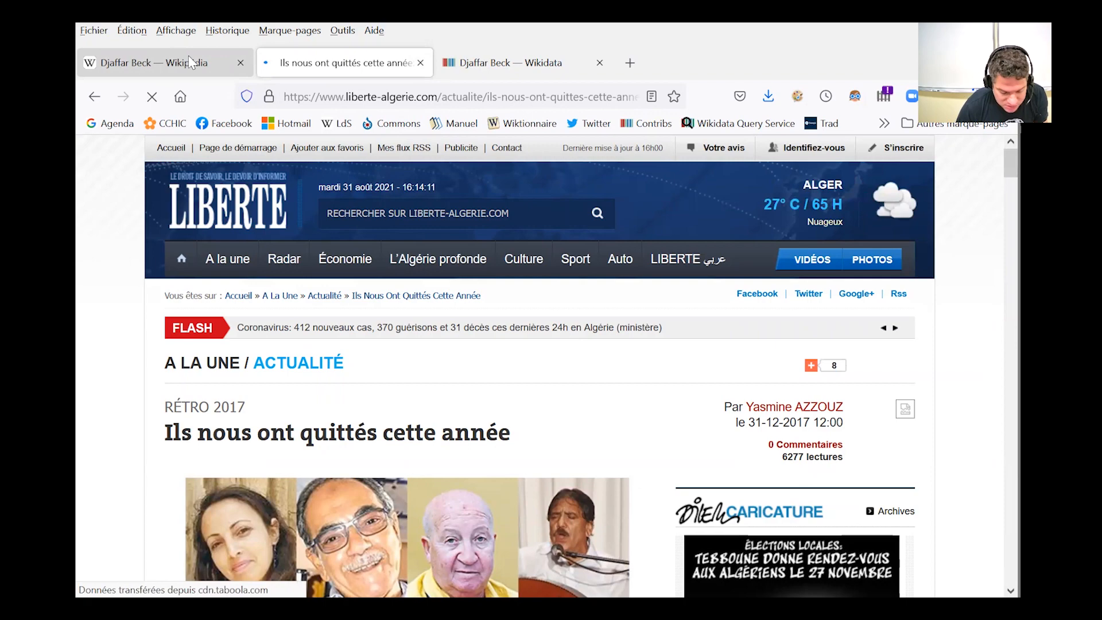
Search the Liberté article for "djaff" to find the passage on Djaffar Beck with his birth and death dates
{"action": "key", "text": "ctrl+f"}
{"action": "type", "text": "d"}
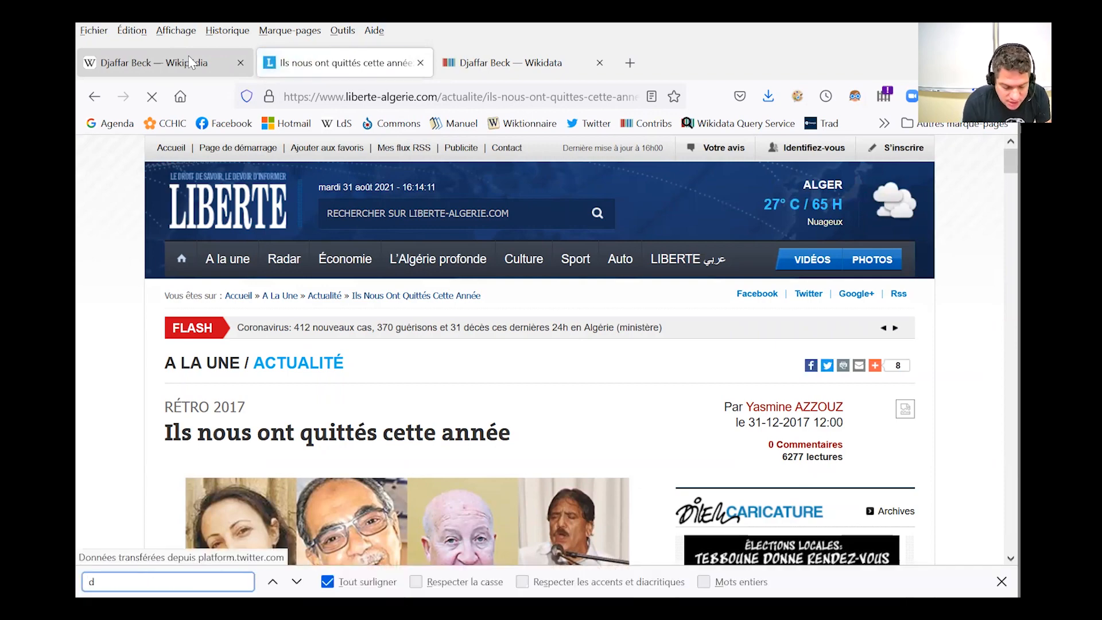
{"action": "type", "text": "jaff"}
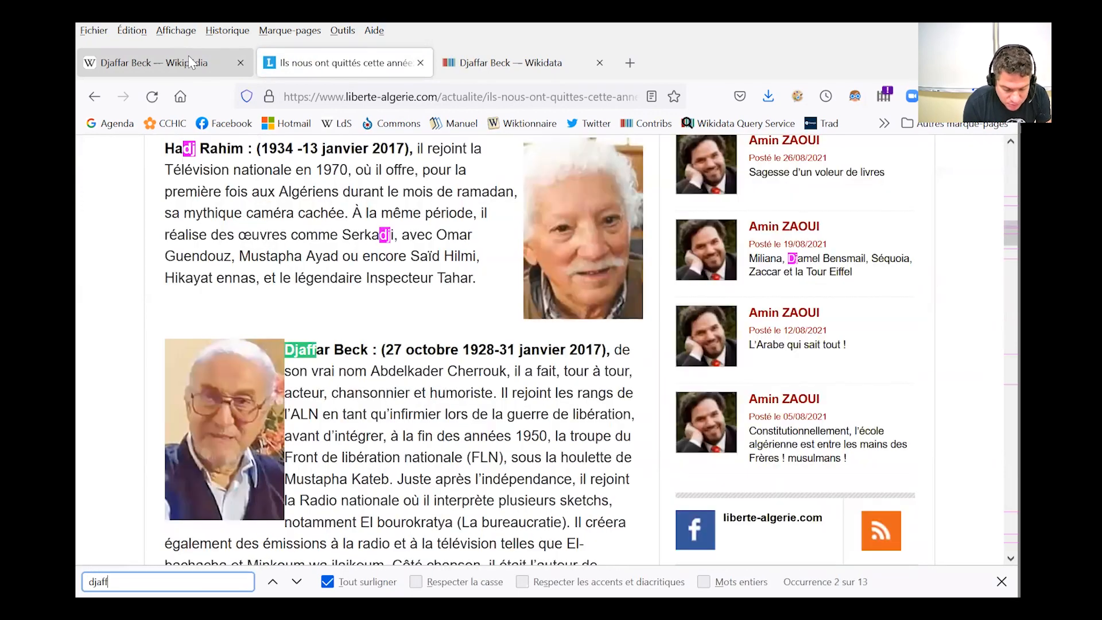
{"action": "left_click", "coordinate": [419, 359]}
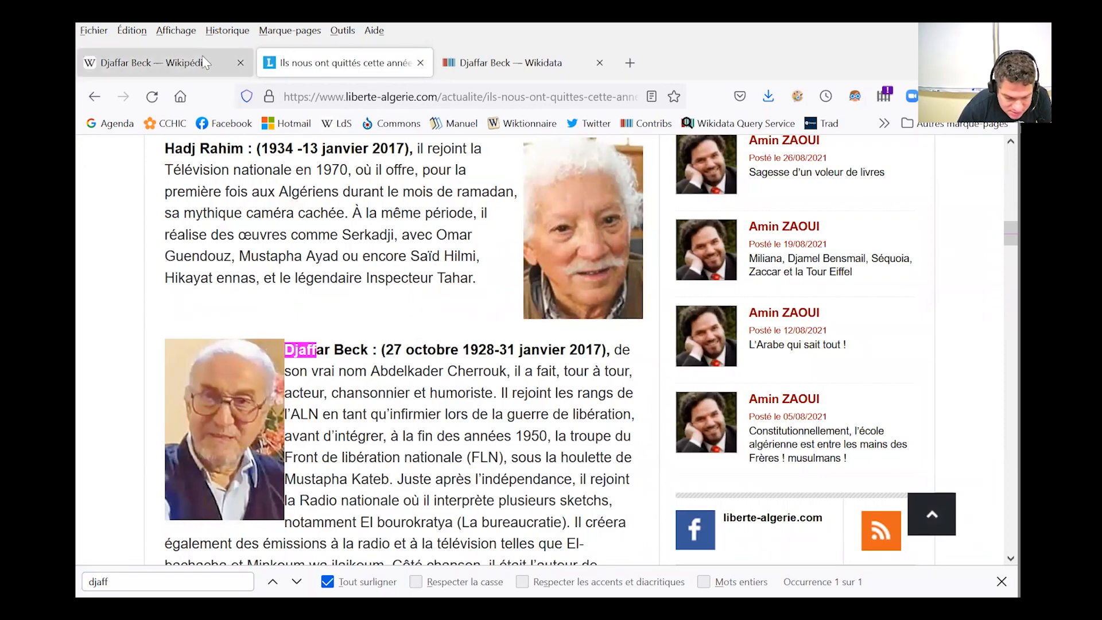
Compare the birth and death dates in the introduction of the Wikipedia article with those in the Liberté article
{"action": "left_click", "coordinate": [202, 62]}
{"action": "scroll", "coordinate": [443, 262], "scroll_direction": "up", "scroll_amount": 15}
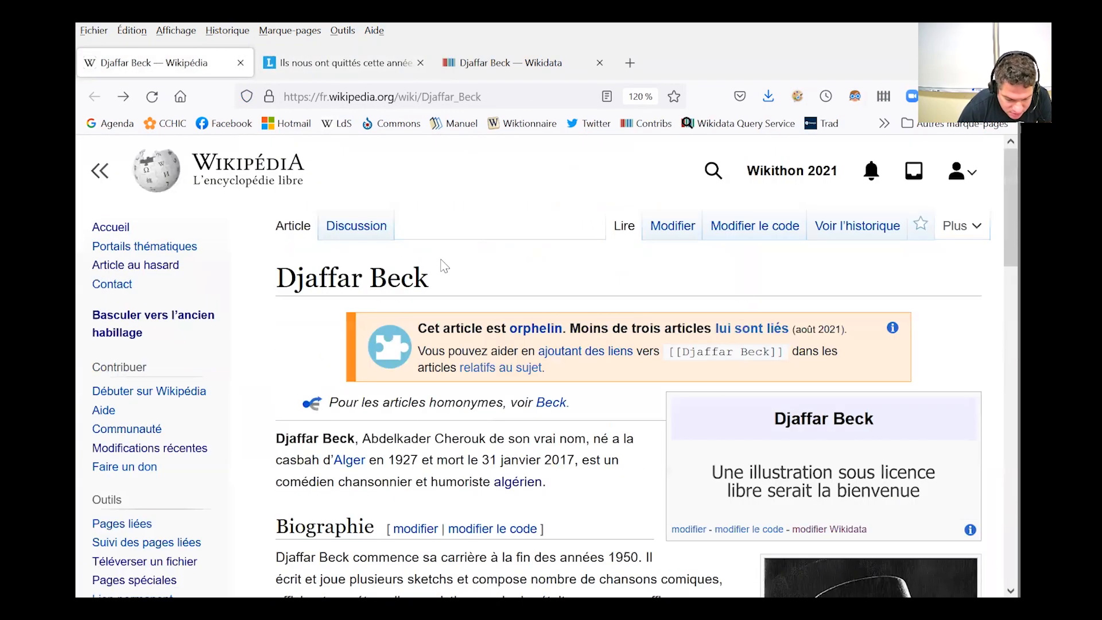
{"action": "scroll", "coordinate": [444, 264], "scroll_direction": "down", "scroll_amount": 1}
{"action": "scroll", "coordinate": [443, 263], "scroll_direction": "down", "scroll_amount": 4}
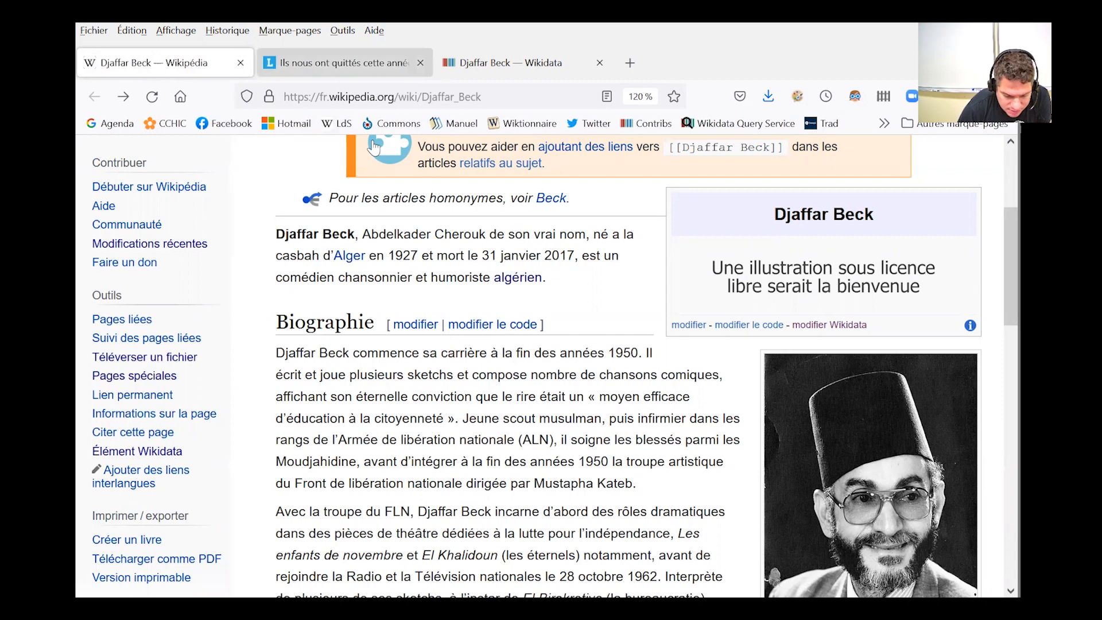
{"action": "key", "text": "ctrl+Tab"}
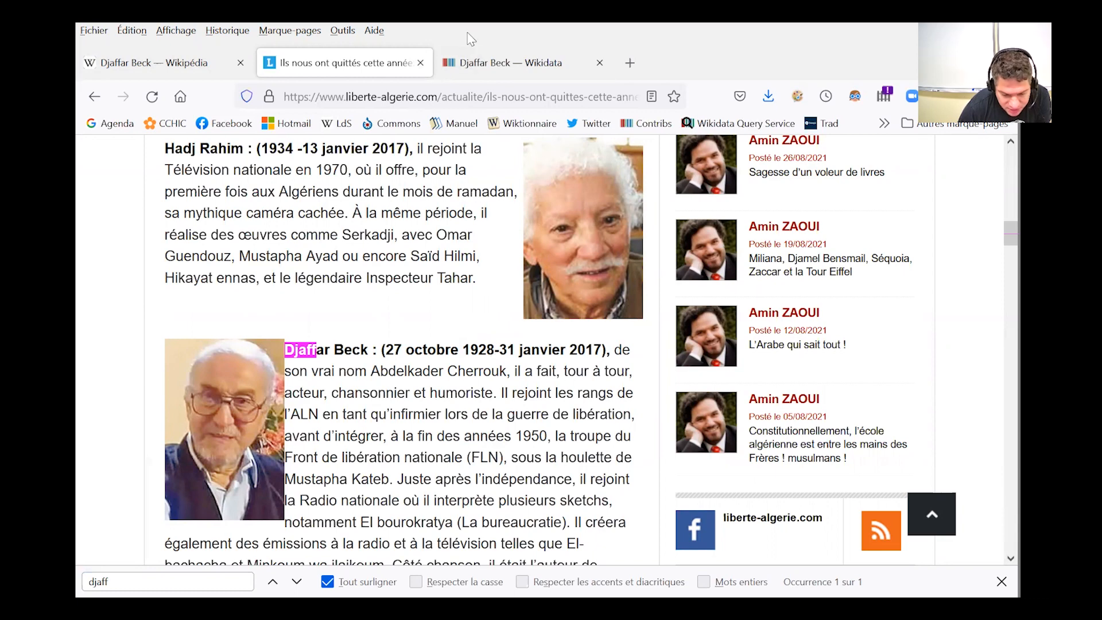
On the Wikidata item, fill the new statement with "date de naissance" and the birth year given in the Wikipedia article
{"action": "left_click", "coordinate": [499, 55]}
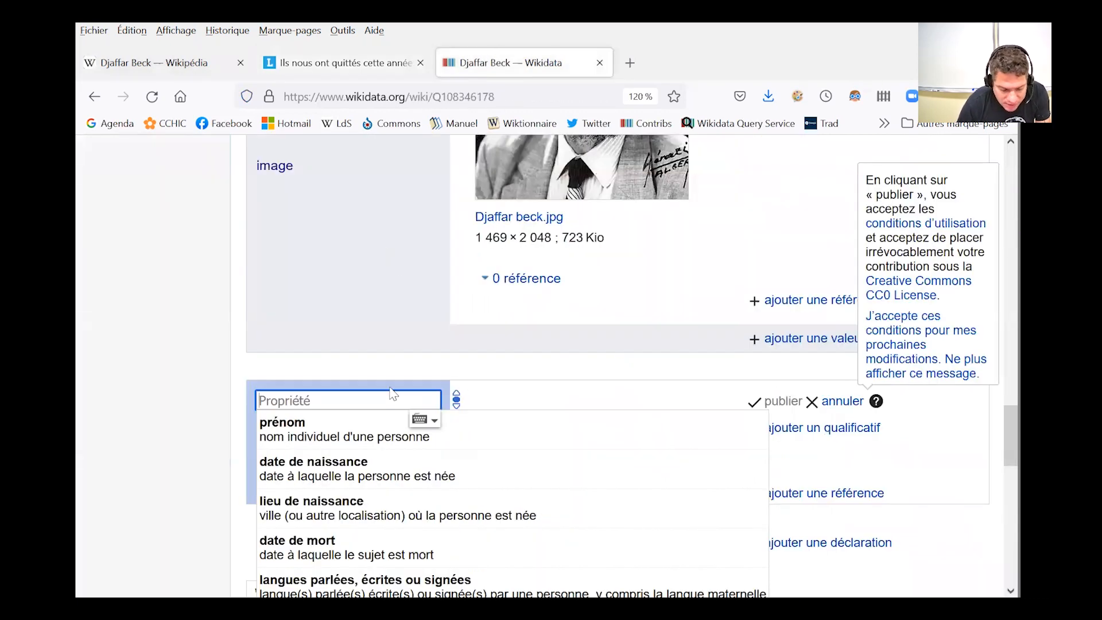
{"action": "left_click", "coordinate": [389, 464]}
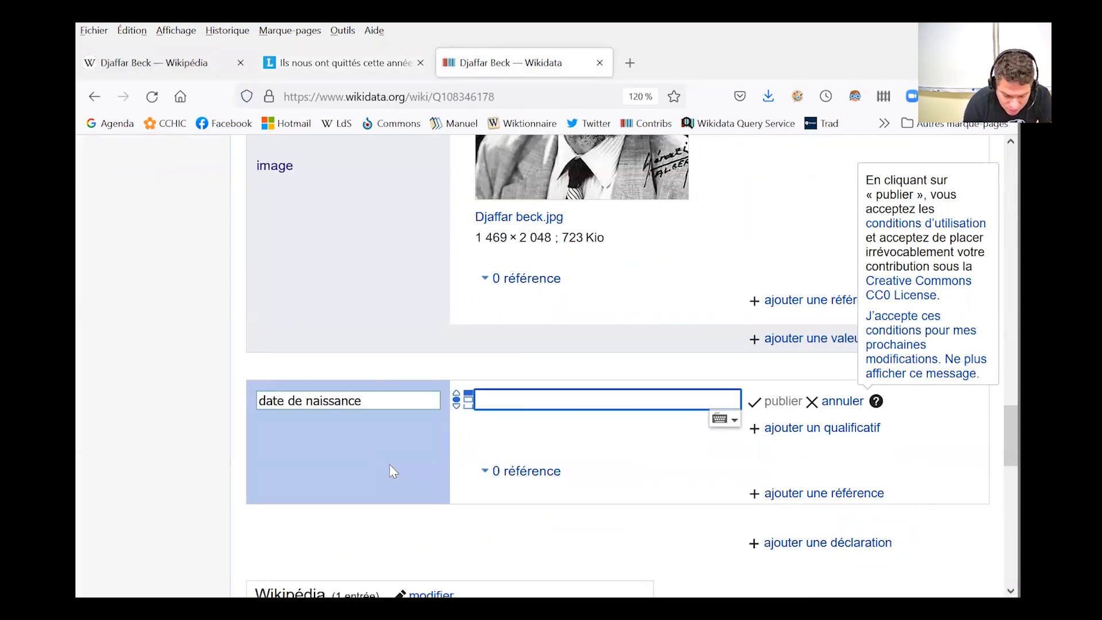
{"action": "type", "text": "1927"}
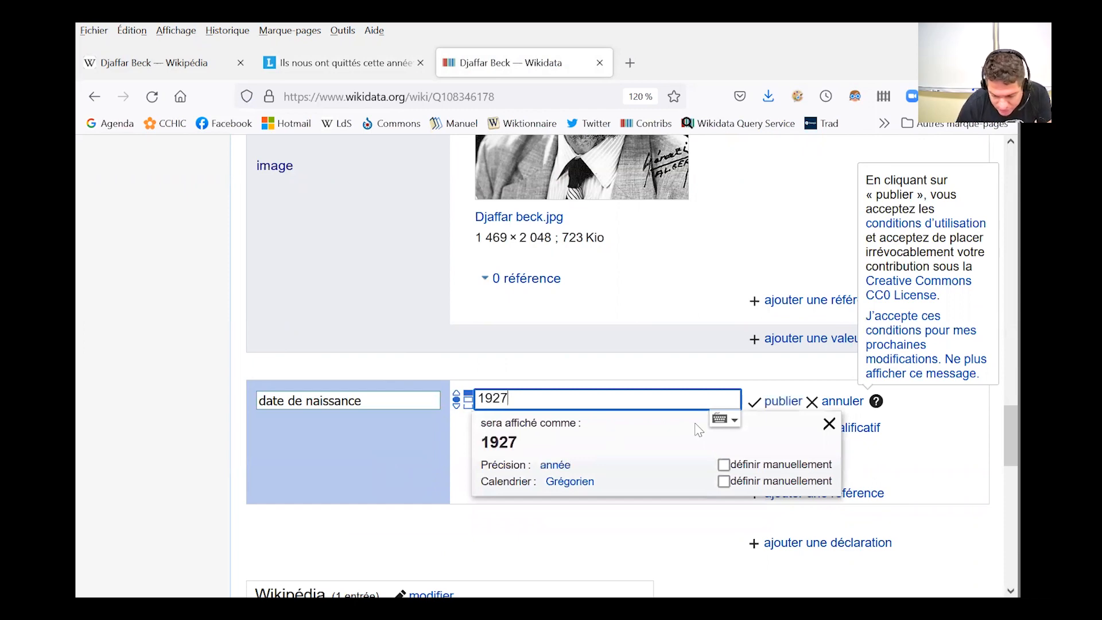
{"action": "left_click", "coordinate": [925, 429]}
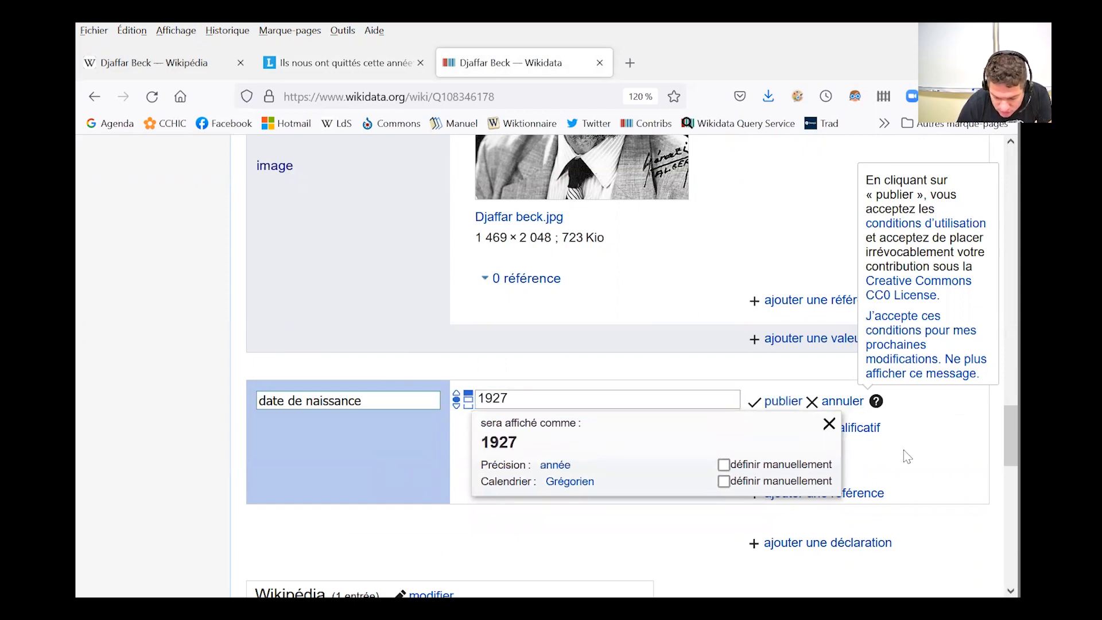
Add a reference to the birth date statement with "importé du projet Wikimédia" set to "Wikipédia en français"
{"action": "left_click", "coordinate": [868, 495]}
{"action": "scroll", "coordinate": [617, 455], "scroll_direction": "down", "scroll_amount": 3}
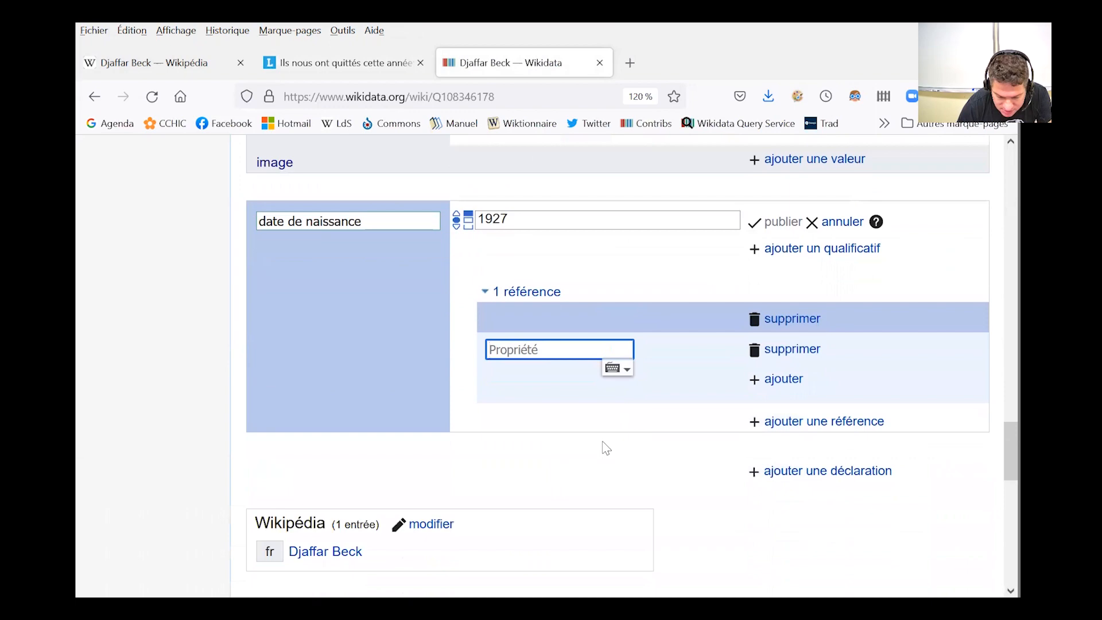
{"action": "type", "text": "impo"}
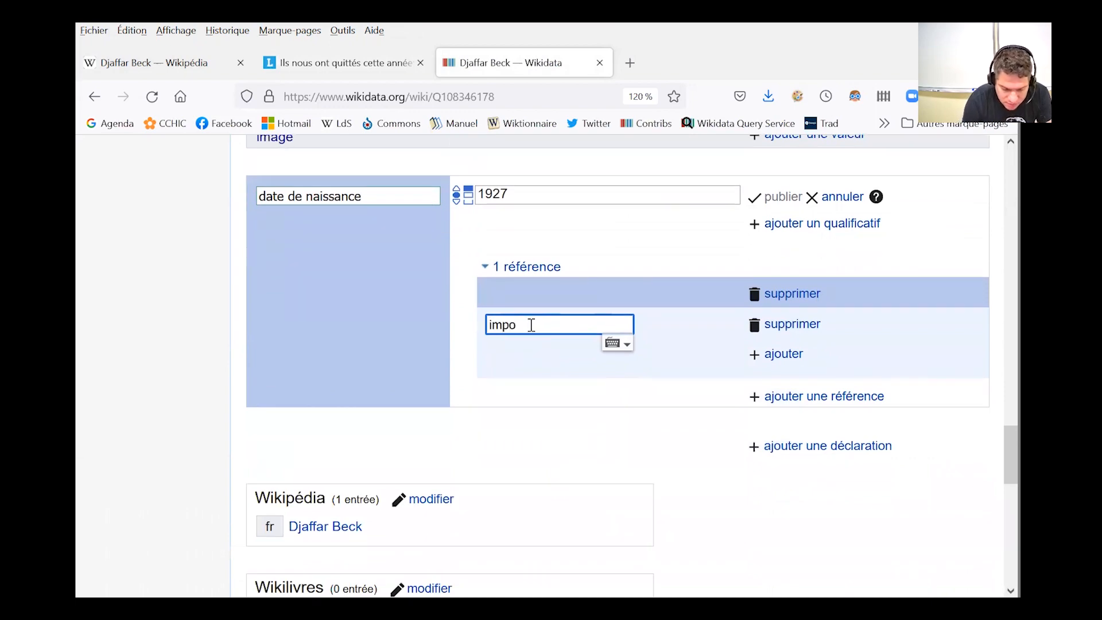
{"action": "left_click", "coordinate": [533, 349]}
{"action": "type", "text": "frw"}
{"action": "left_click", "coordinate": [698, 386]}
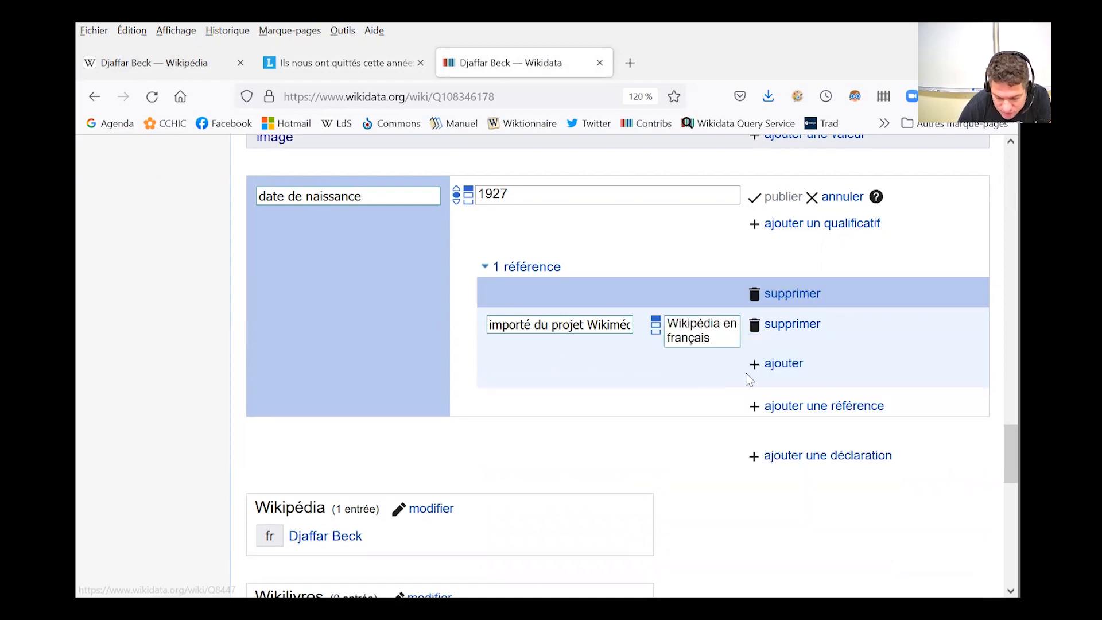
Add "date de consultation" 31 août 2021 to the Wikipedia reference and publish the birth date statement
{"action": "left_click", "coordinate": [779, 372]}
{"action": "type", "text": "c"}
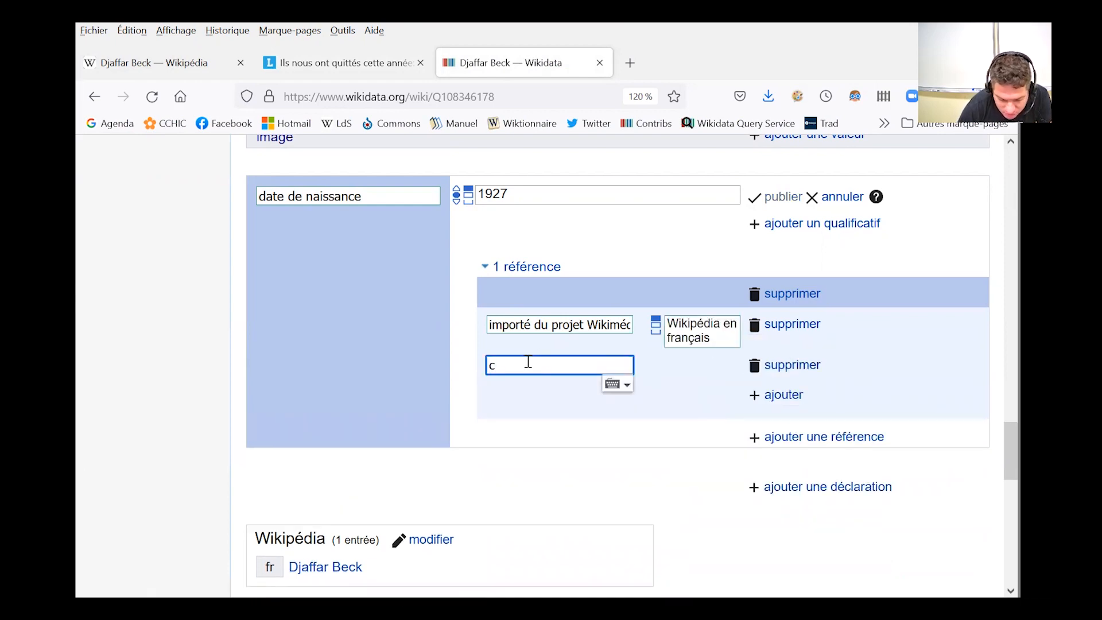
{"action": "left_click", "coordinate": [524, 428]}
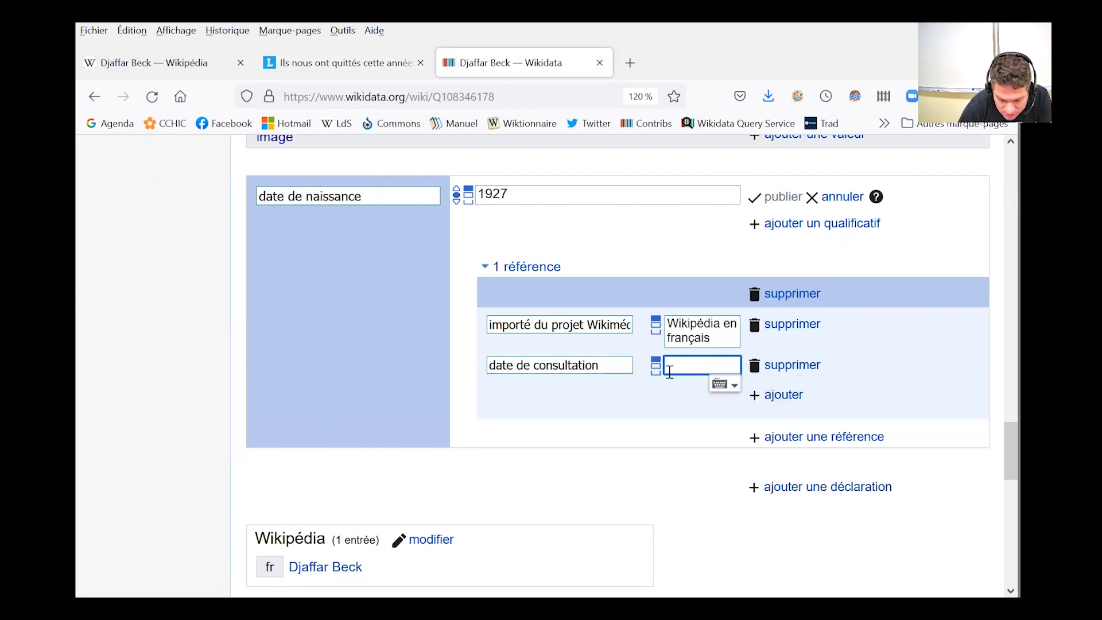
{"action": "type", "text": "31"}
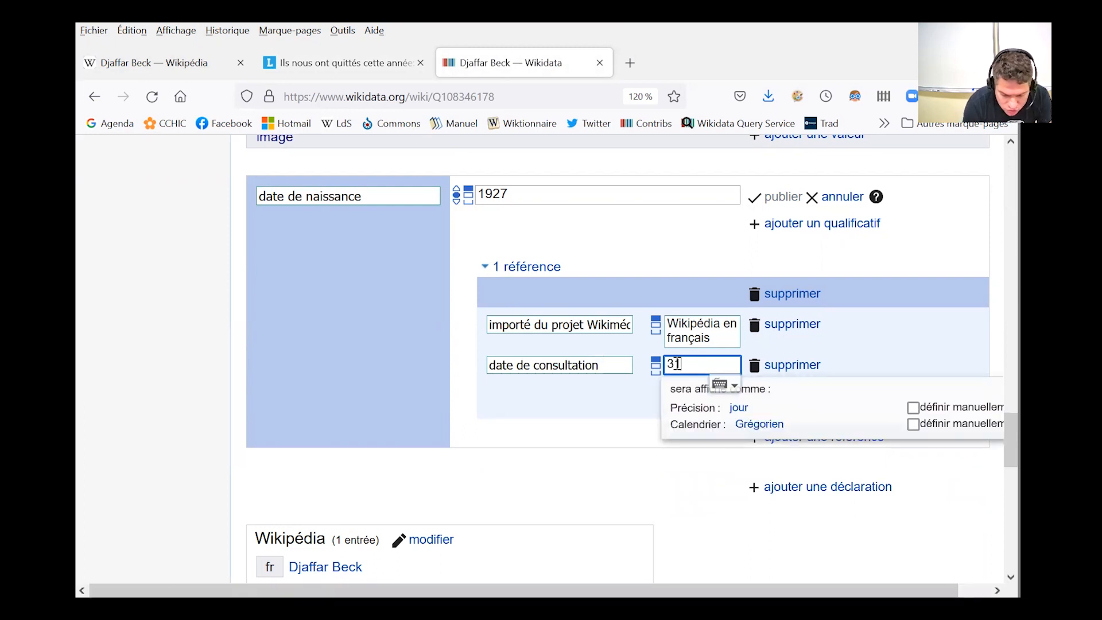
{"action": "type", "text": " août 202"}
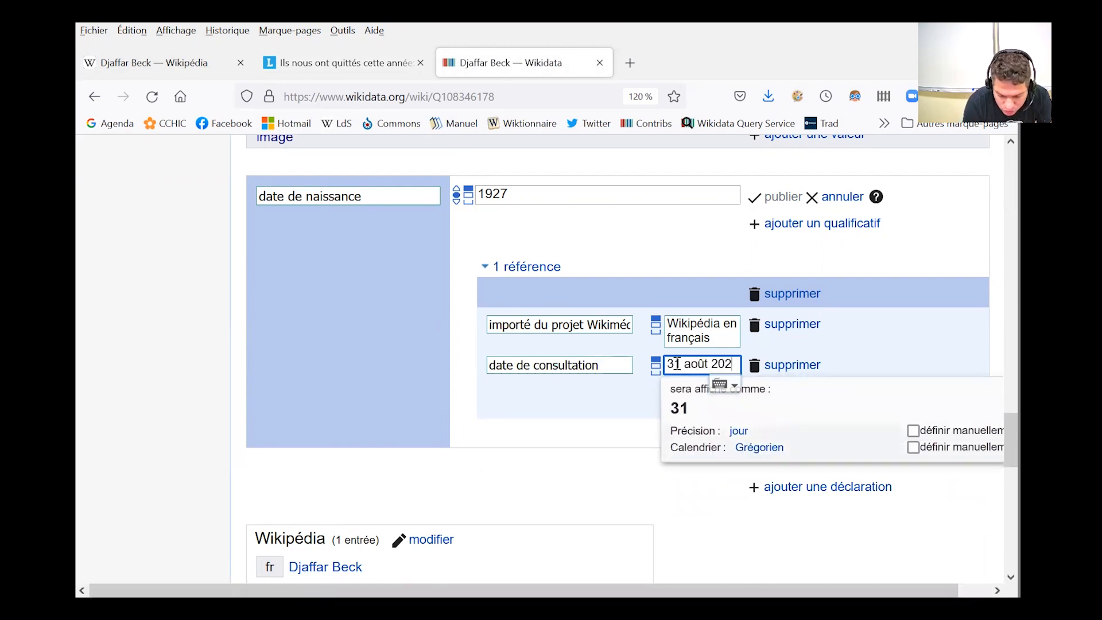
{"action": "type", "text": "1"}
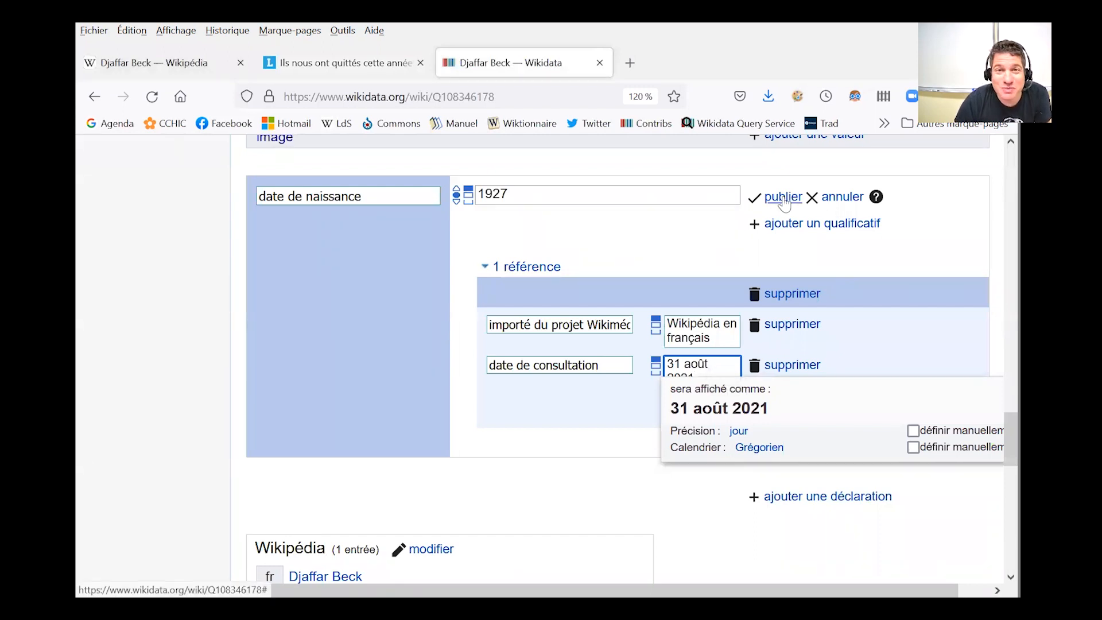
{"action": "left_click", "coordinate": [783, 198]}
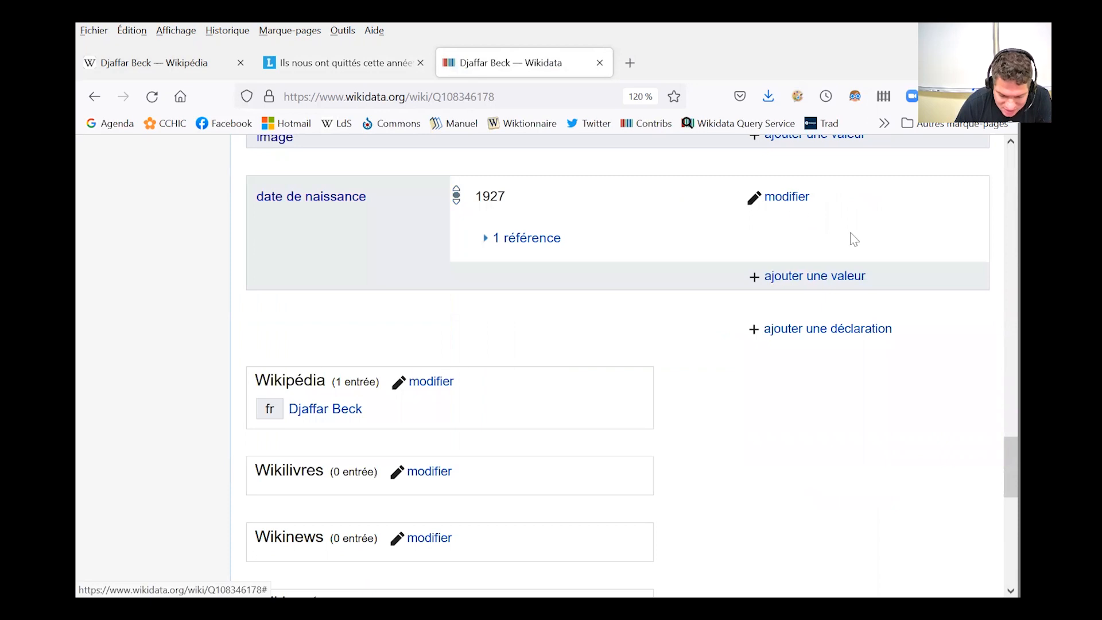
Copy the Liberté article's URL and enter the full birth date it gives as a second "date de naissance" value on Wikidata
{"action": "left_click", "coordinate": [856, 281]}
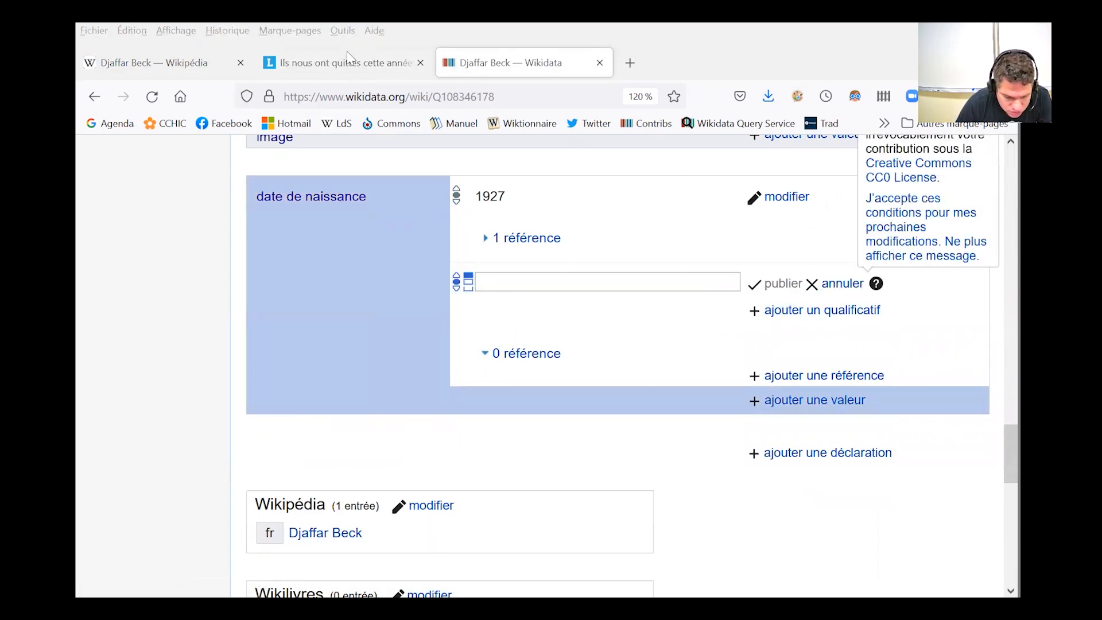
{"action": "left_click", "coordinate": [349, 57]}
{"action": "key", "text": "ctrl+l"}
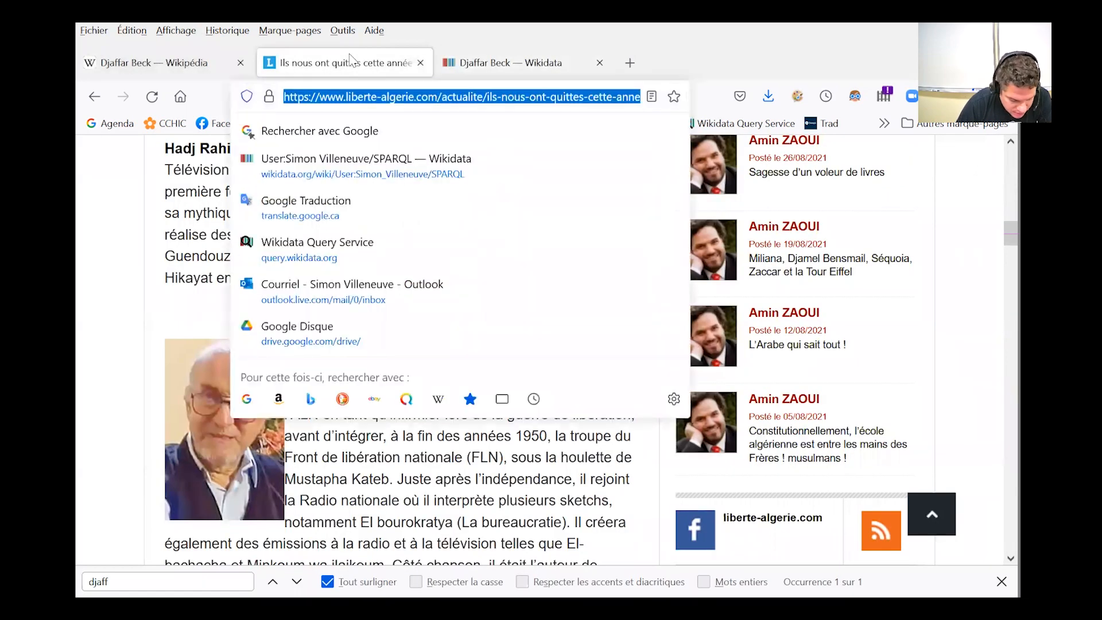
{"action": "left_click", "coordinate": [482, 476]}
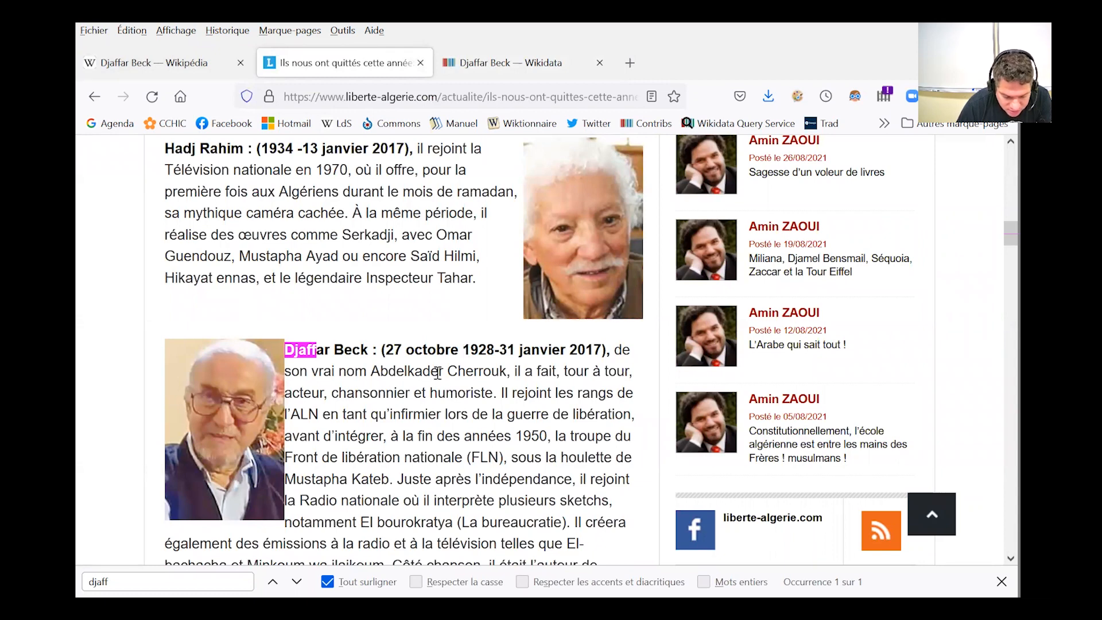
{"action": "left_click", "coordinate": [495, 62]}
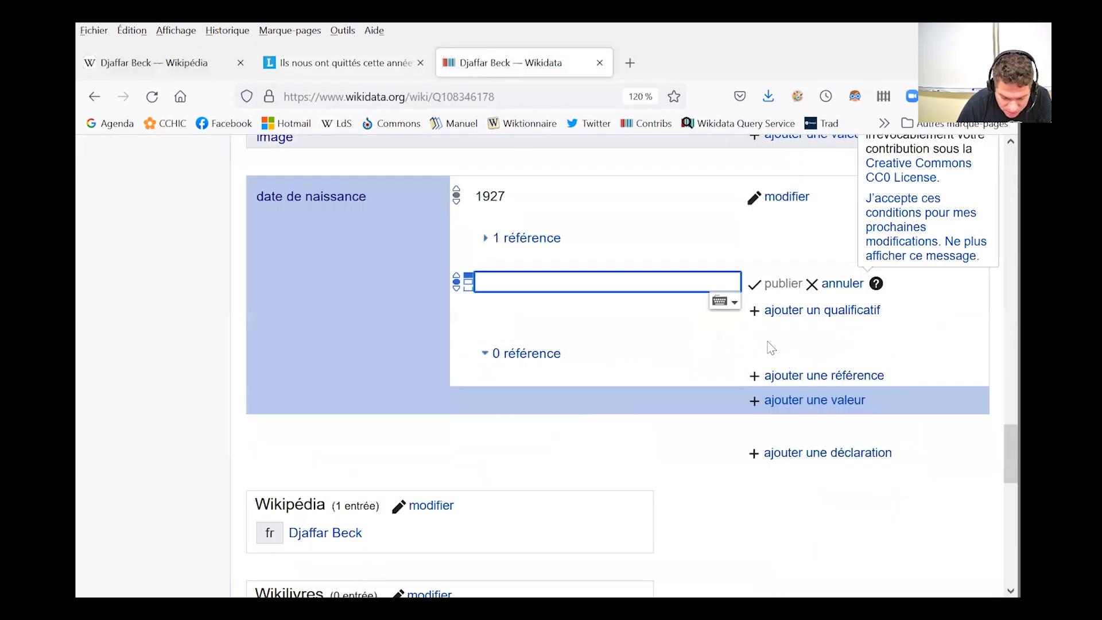
{"action": "type", "text": "27 octobre 1928"}
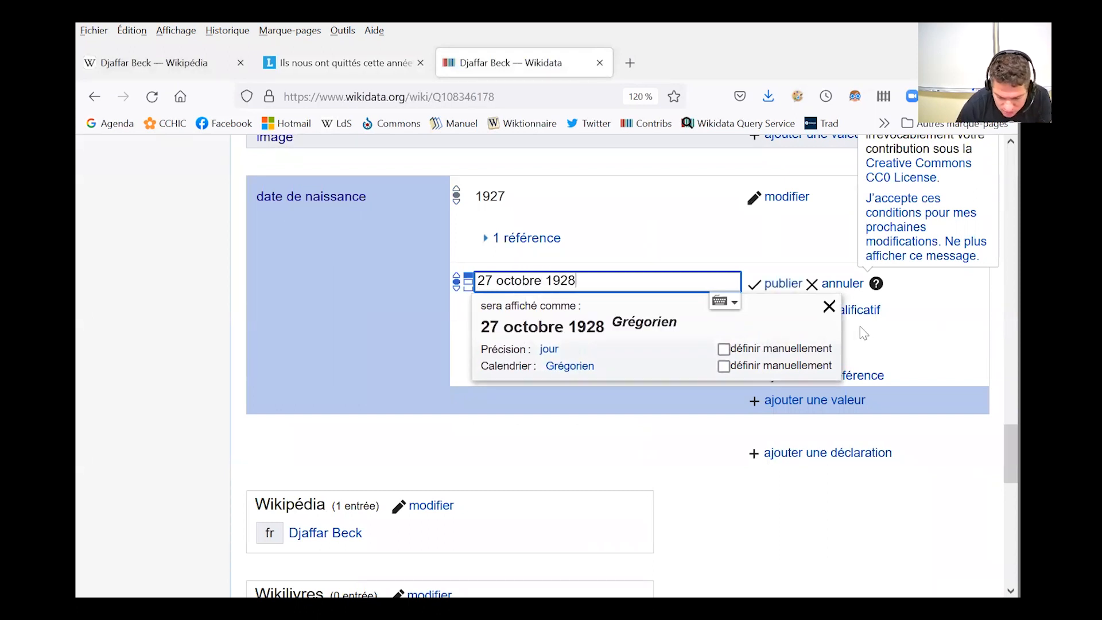
{"action": "left_click", "coordinate": [875, 365]}
{"action": "left_click", "coordinate": [877, 376]}
{"action": "type", "text": "url"}
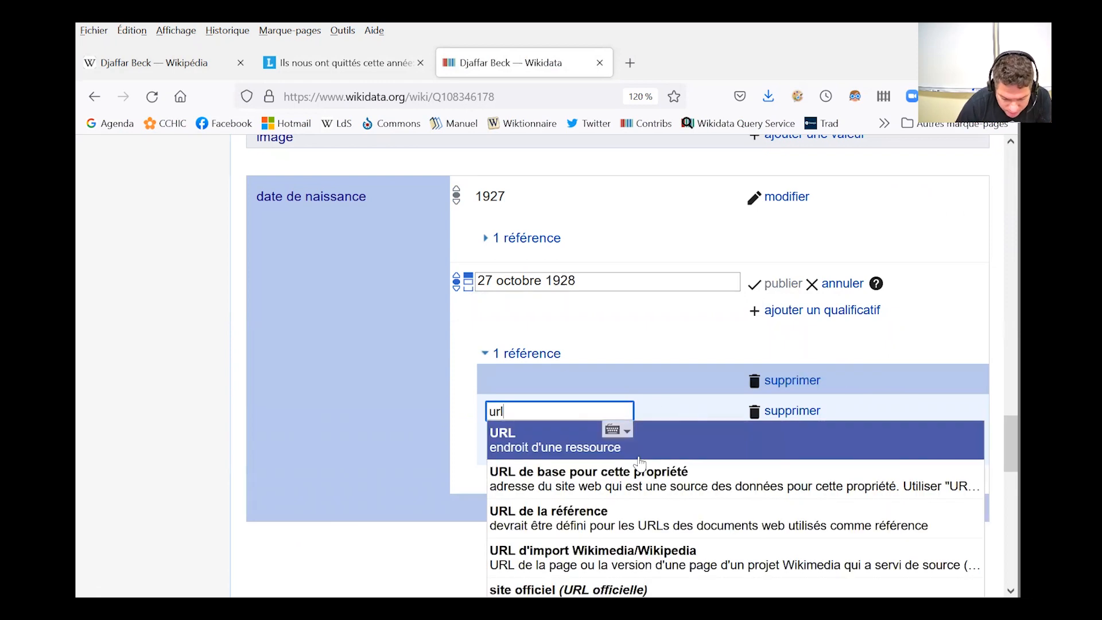
{"action": "left_click", "coordinate": [652, 520]}
{"action": "type", "text": "https://www.liberte-algerie.com/actualite/ils-nous-ont-quittes-cette-annee-284229"}
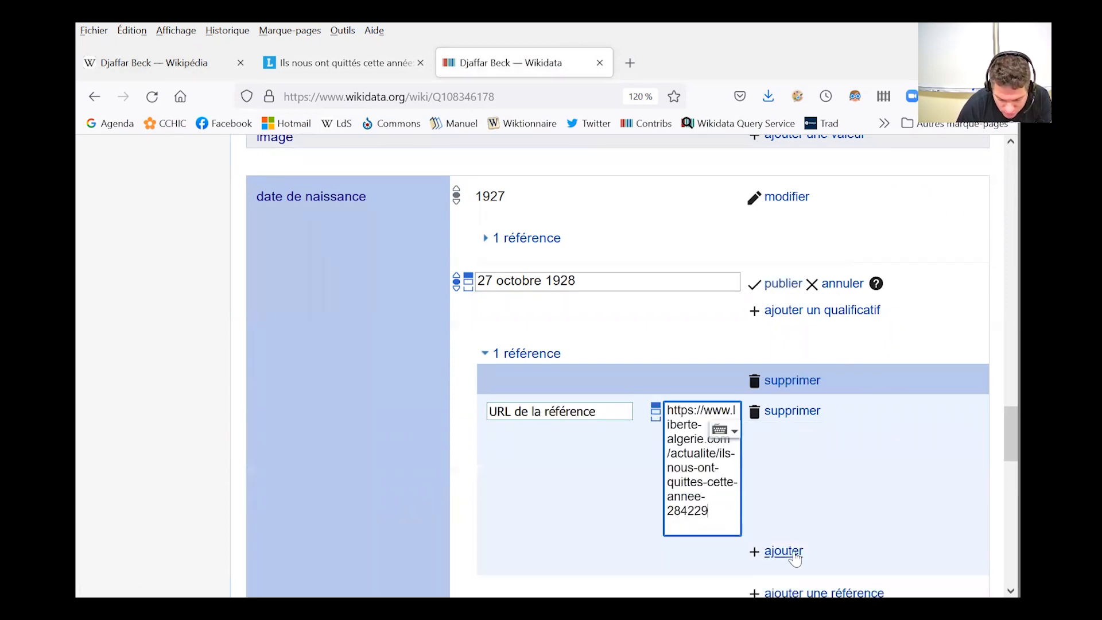
Add "date de consultation" 31 août 2021 to the Liberté reference and publish the second birth date
{"action": "left_click", "coordinate": [782, 551]}
{"action": "scroll", "coordinate": [631, 453], "scroll_direction": "down", "scroll_amount": 3}
{"action": "type", "text": "c"}
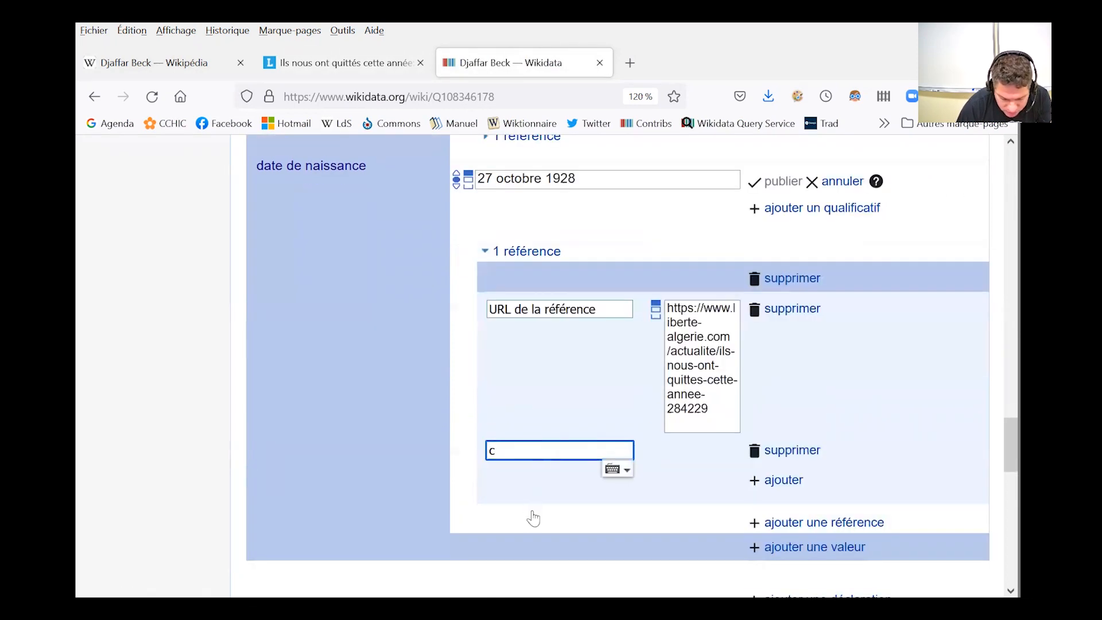
{"action": "left_click", "coordinate": [540, 522]}
{"action": "type", "text": "31"}
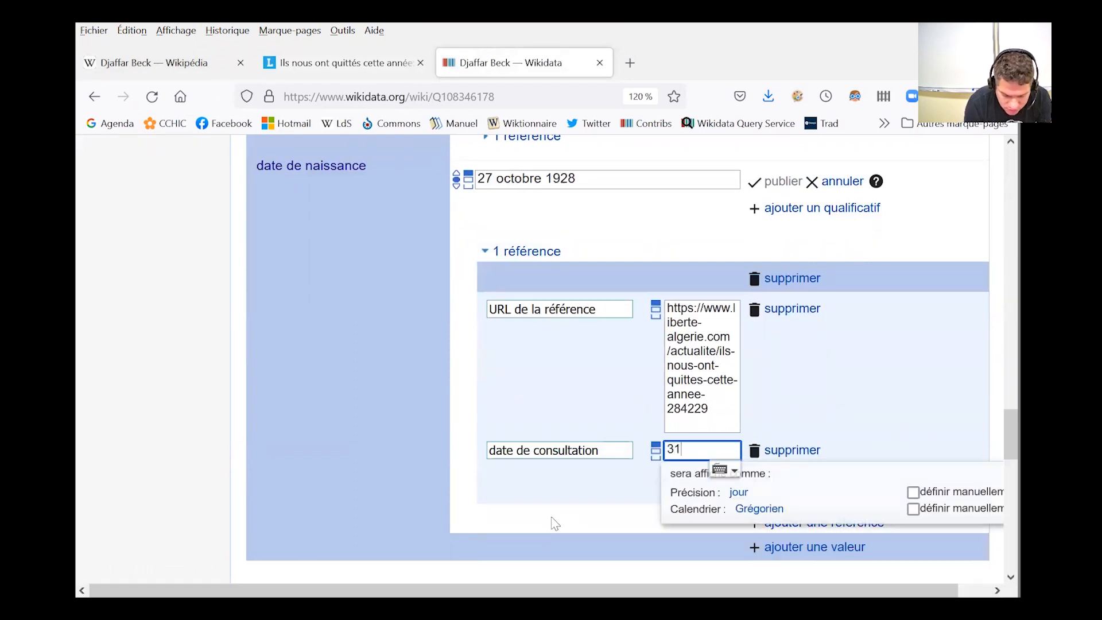
{"action": "type", "text": " août 2021"}
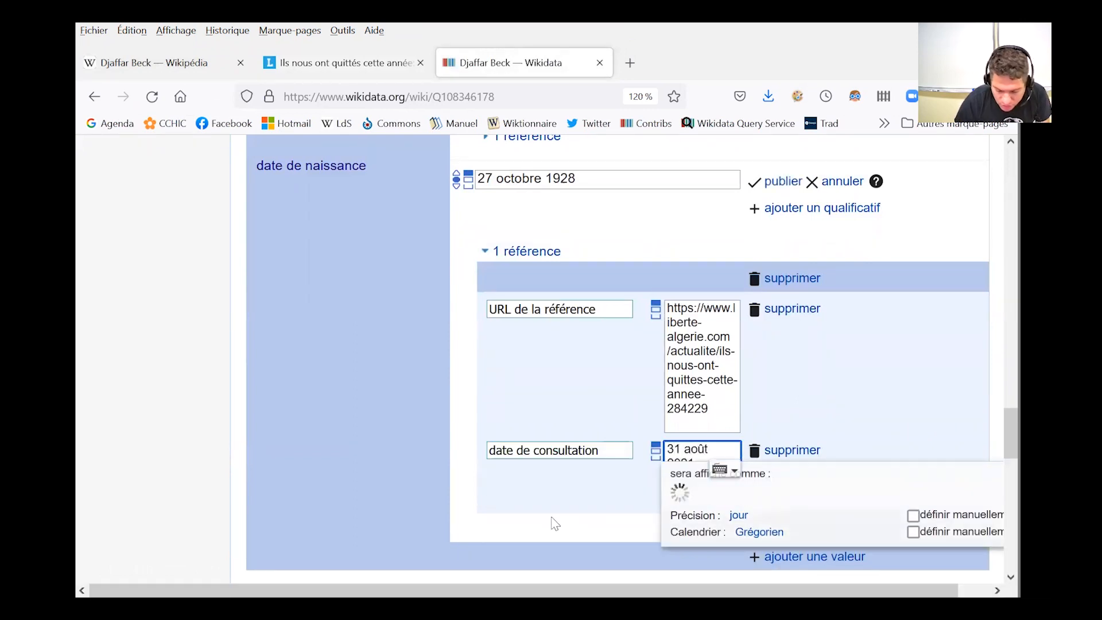
{"action": "key", "text": "Return"}
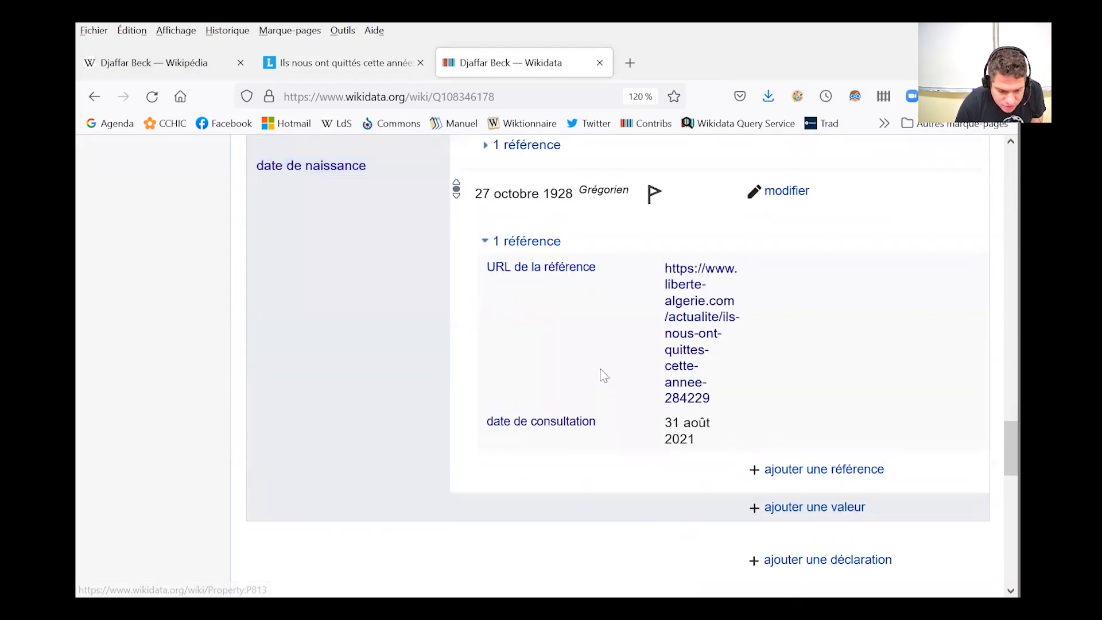
Add a "date de mort" statement with the value 31 janvier 2017, checking the date in the Wikipedia article
{"action": "scroll", "coordinate": [602, 376], "scroll_direction": "up", "scroll_amount": 3}
{"action": "scroll", "coordinate": [602, 376], "scroll_direction": "down", "scroll_amount": 3}
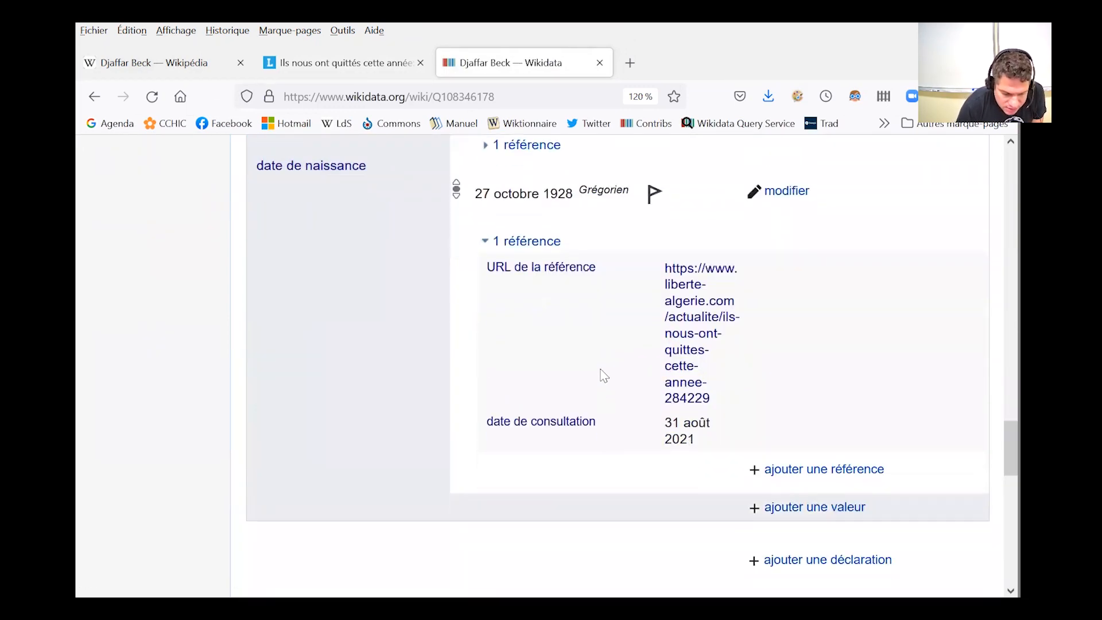
{"action": "scroll", "coordinate": [603, 376], "scroll_direction": "down", "scroll_amount": 3}
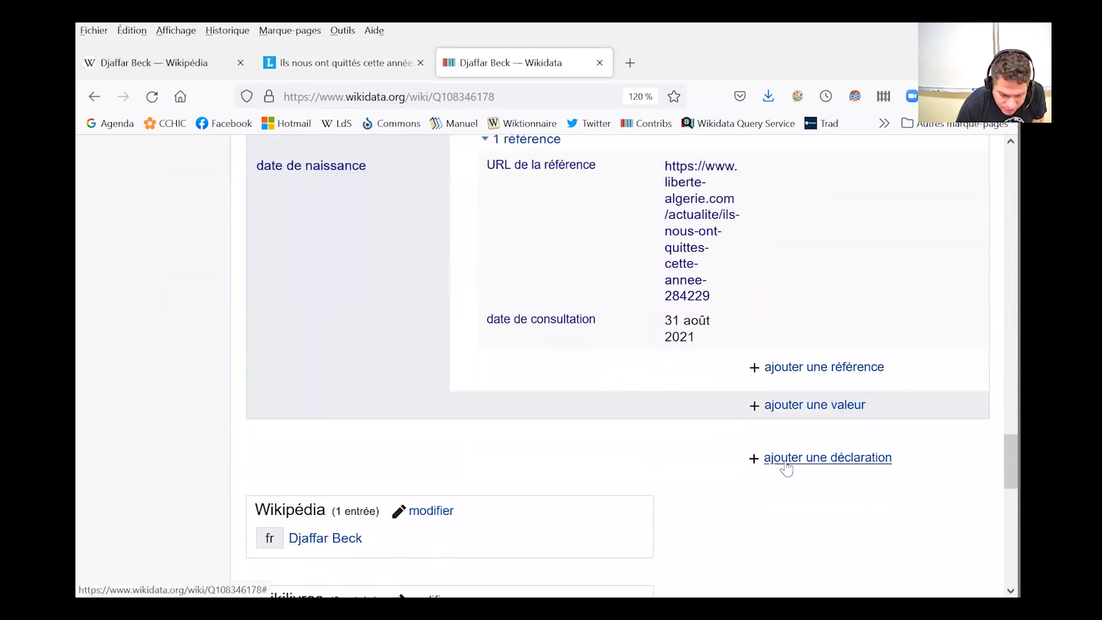
{"action": "left_click", "coordinate": [787, 460]}
{"action": "left_click", "coordinate": [310, 570]}
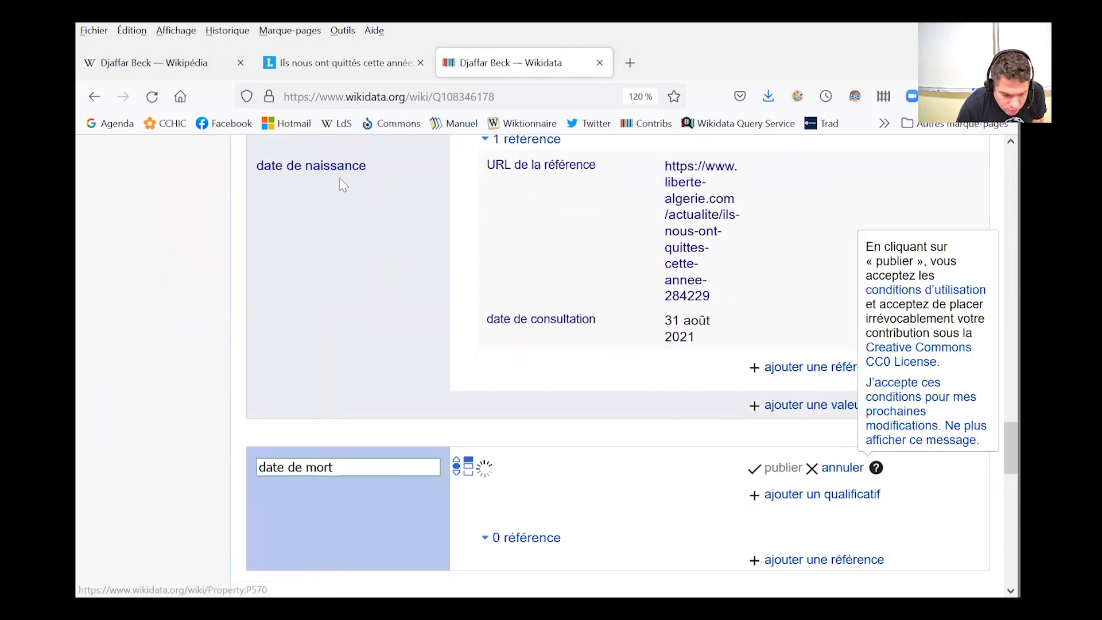
{"action": "left_click", "coordinate": [192, 61]}
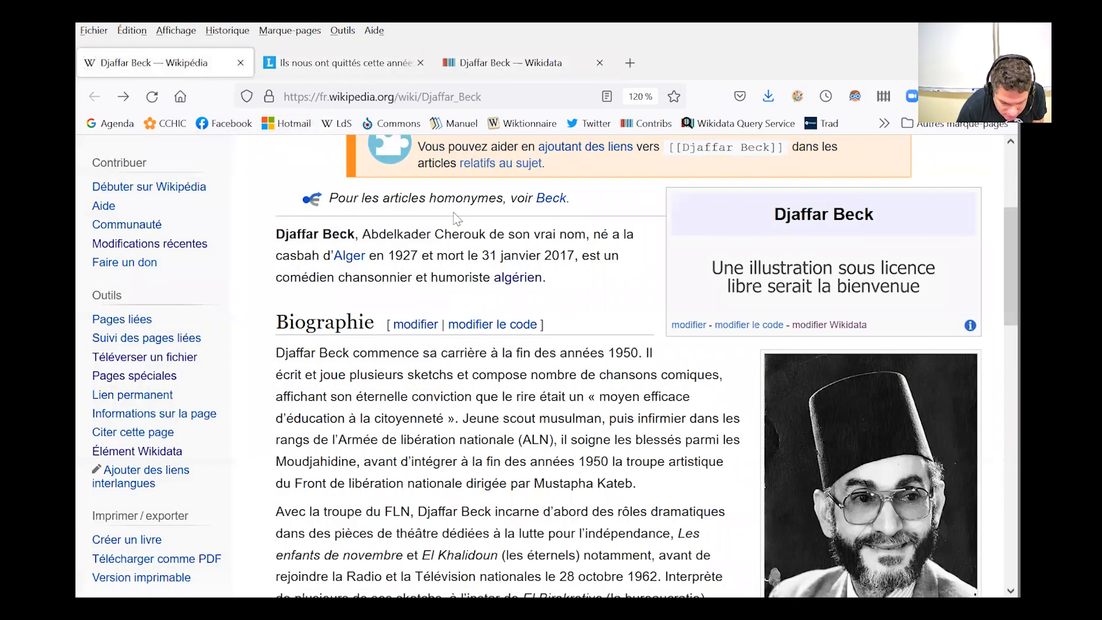
{"action": "left_click", "coordinate": [479, 60]}
{"action": "type", "text": "31 ja"}
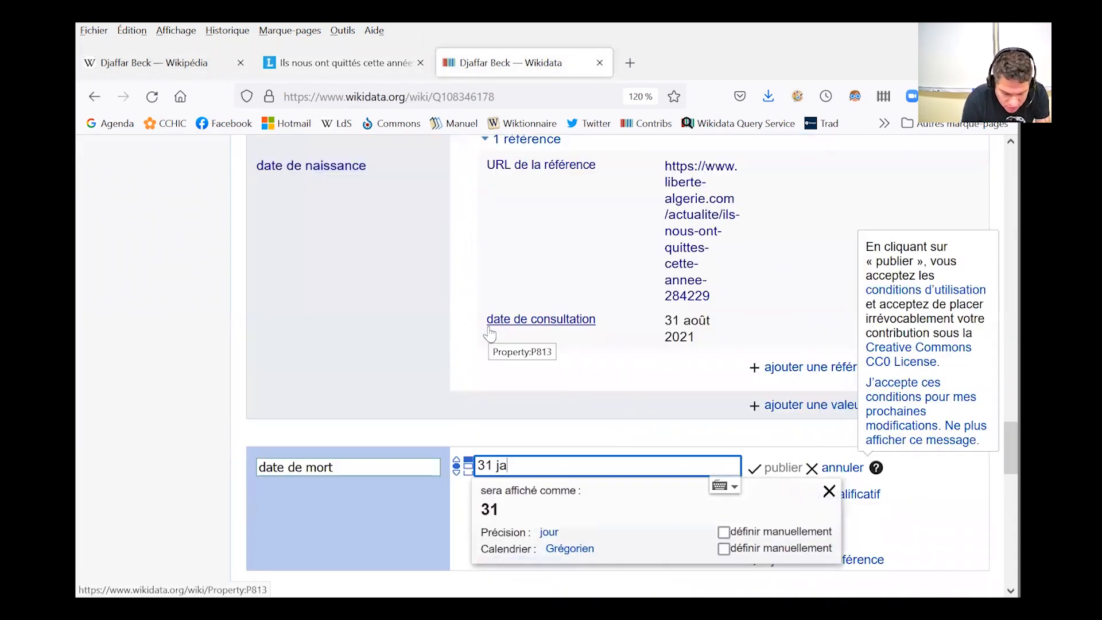
{"action": "type", "text": "nvier 2017"}
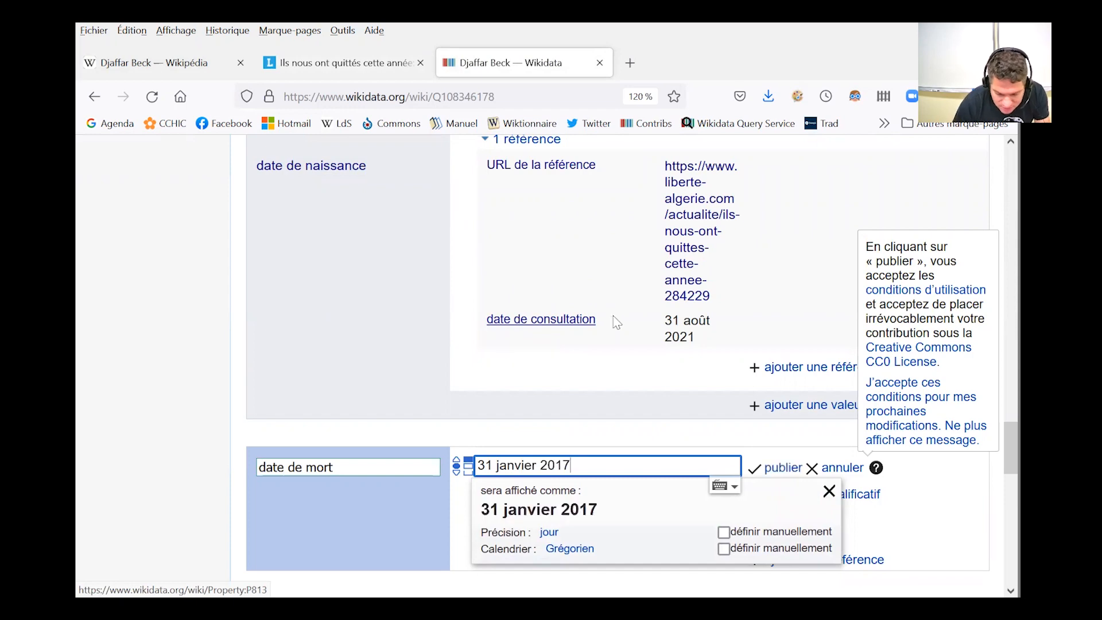
{"action": "left_click", "coordinate": [867, 561]}
{"action": "scroll", "coordinate": [758, 474], "scroll_direction": "down", "scroll_amount": 3}
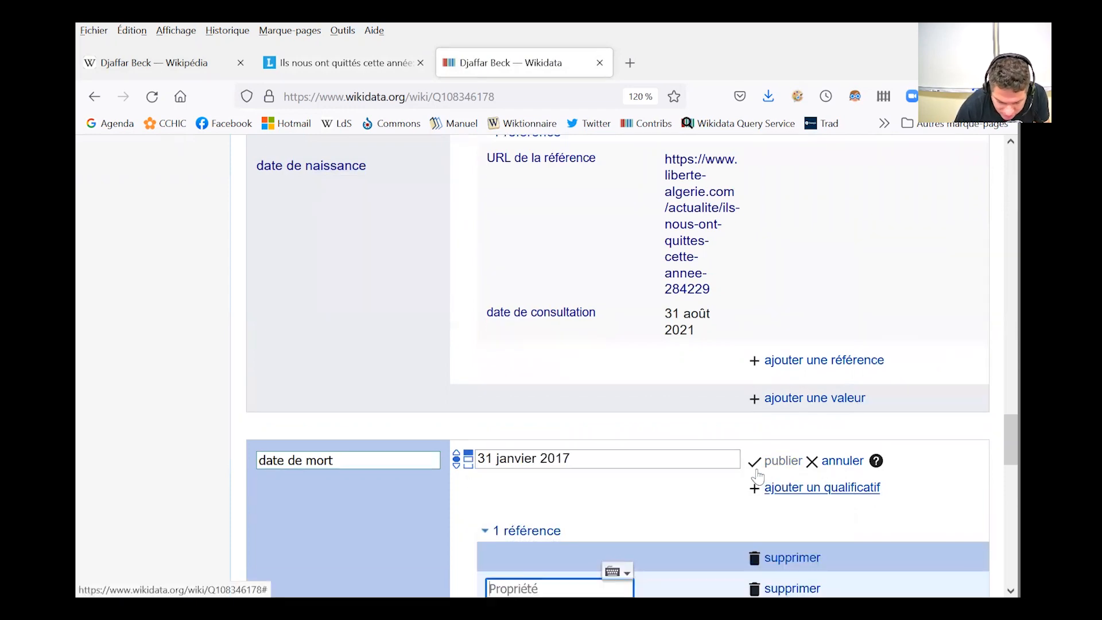
{"action": "type", "text": "url"}
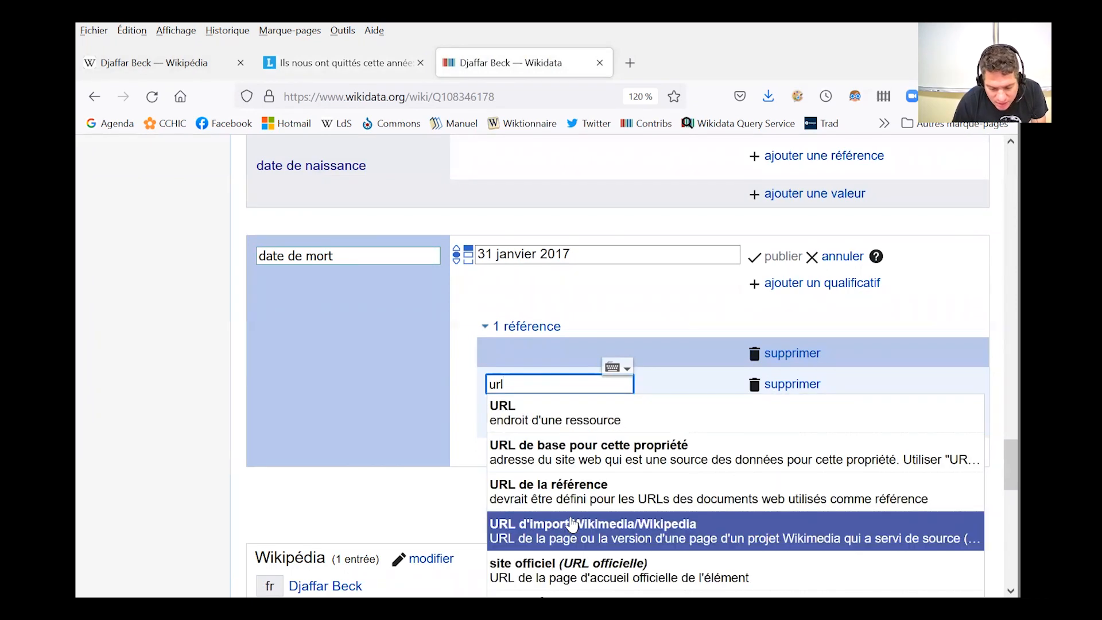
{"action": "left_click", "coordinate": [573, 498]}
{"action": "type", "text": "https://www.liberte-algerie.com/actualite/ils-nous-ont-quittes-cette-annee-284229"}
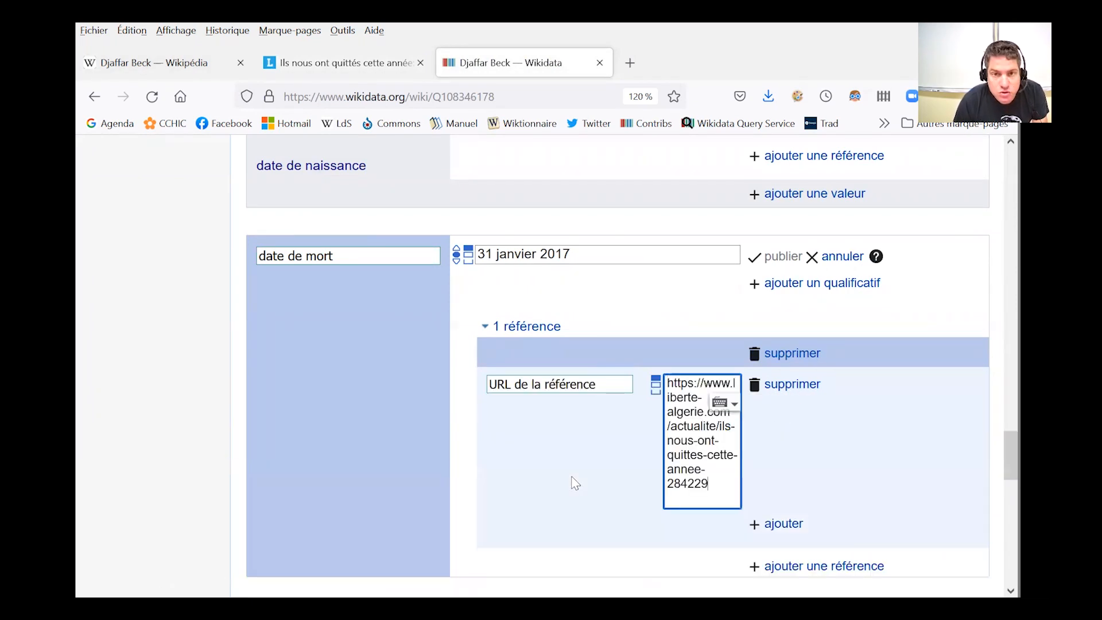
Add "date de consultation" 31 août 2021 to the death date's reference and publish the statement
{"action": "left_click", "coordinate": [774, 523]}
{"action": "type", "text": "c"}
{"action": "scroll", "coordinate": [539, 520], "scroll_direction": "down", "scroll_amount": 3}
{"action": "left_click", "coordinate": [536, 495]}
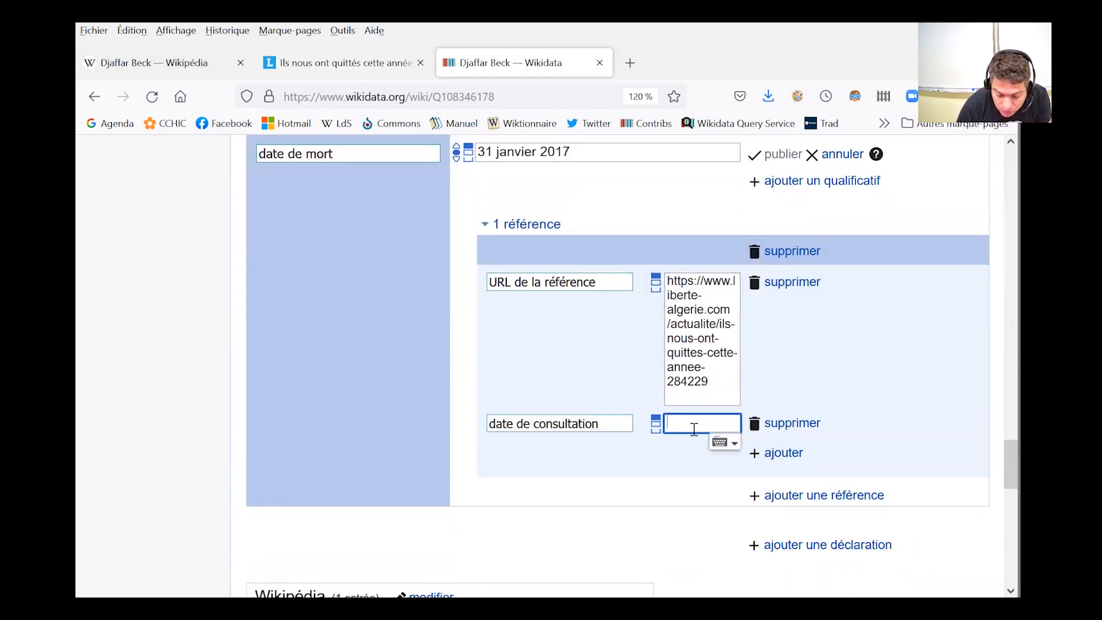
{"action": "type", "text": "31 août "}
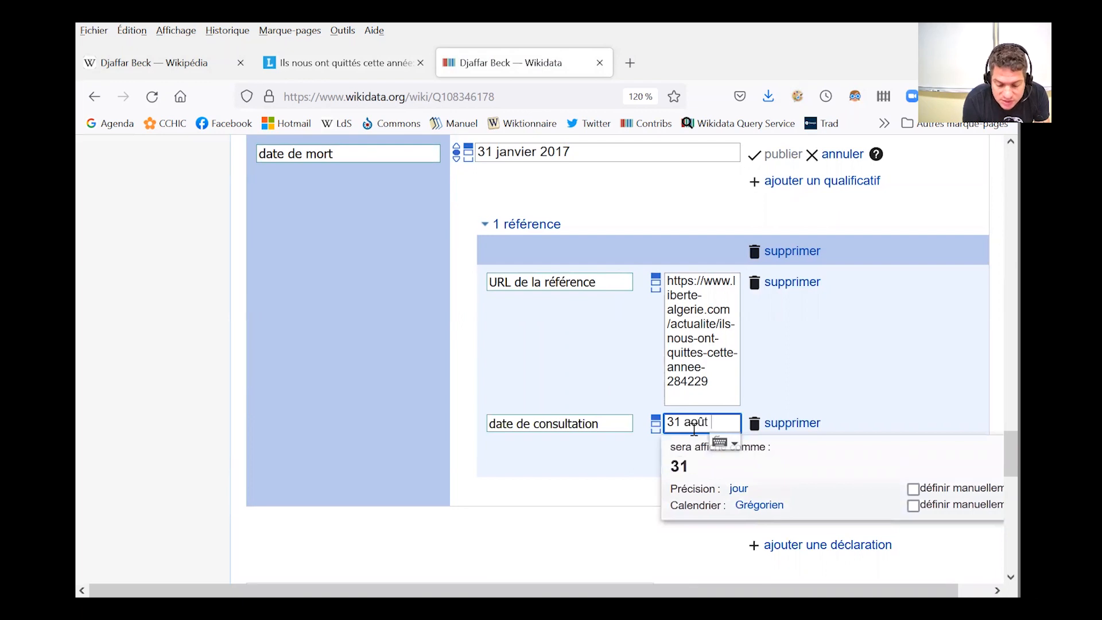
{"action": "type", "text": "2021"}
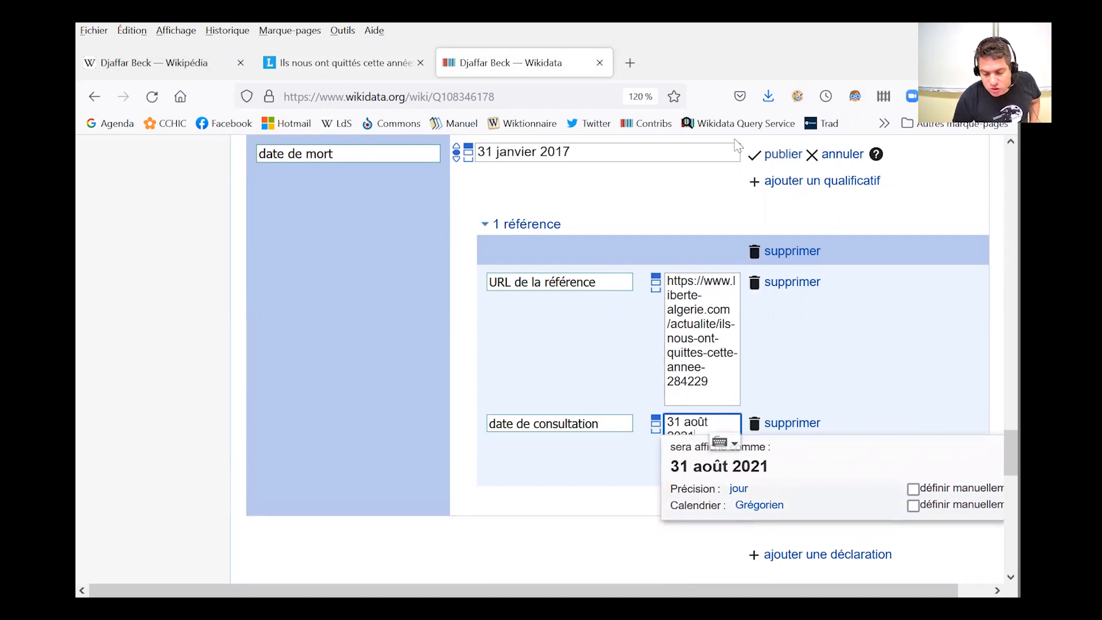
{"action": "left_click", "coordinate": [783, 155]}
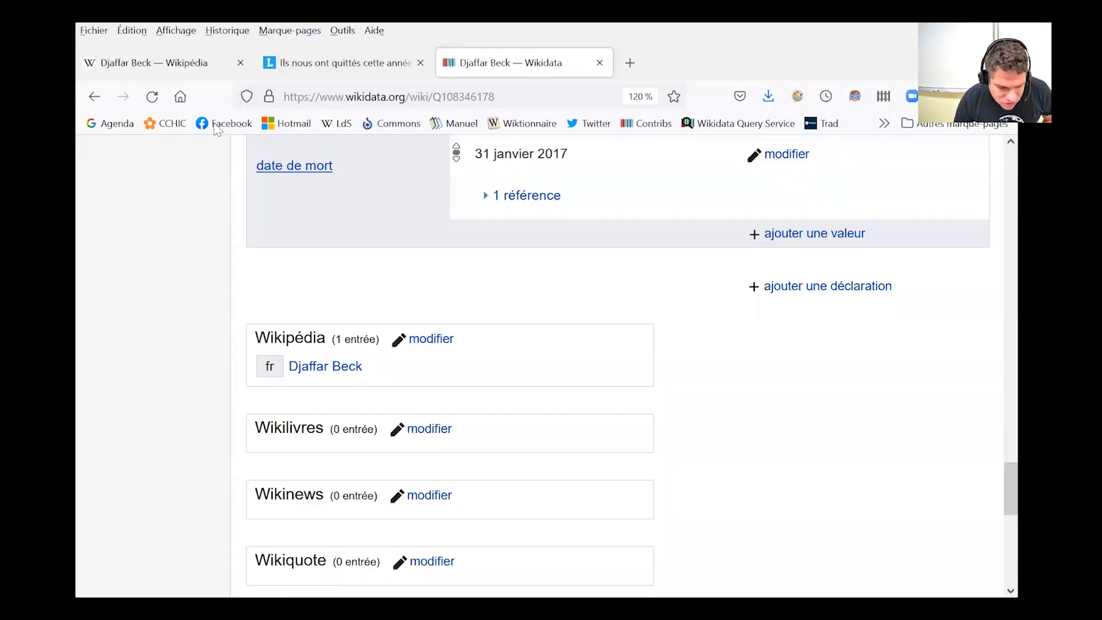
Return to the Djaffar Beck article on Wikipedia and purge the page so its infobox reloads the Wikidata information
{"action": "left_click", "coordinate": [161, 68]}
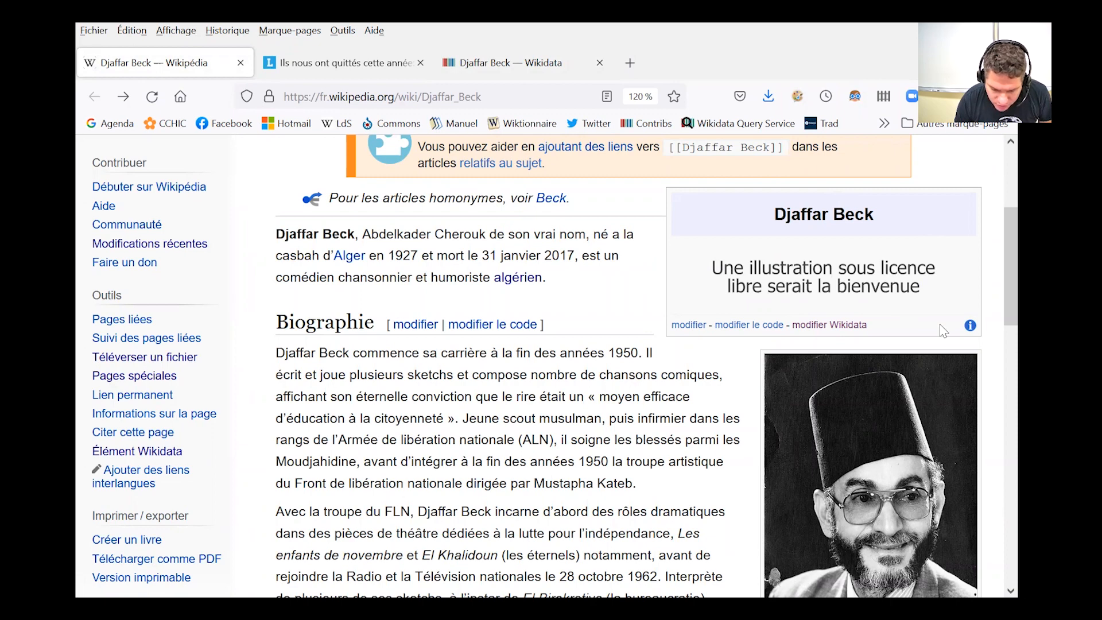
{"action": "scroll", "coordinate": [941, 224], "scroll_direction": "up", "scroll_amount": 5}
{"action": "left_click", "coordinate": [957, 225]}
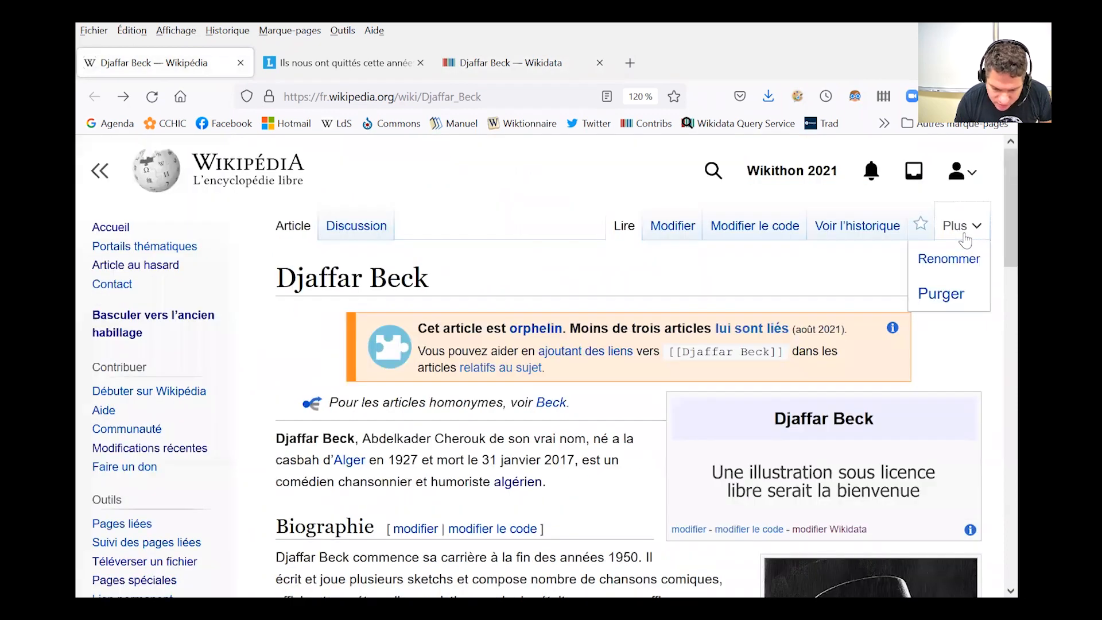
{"action": "left_click", "coordinate": [953, 289]}
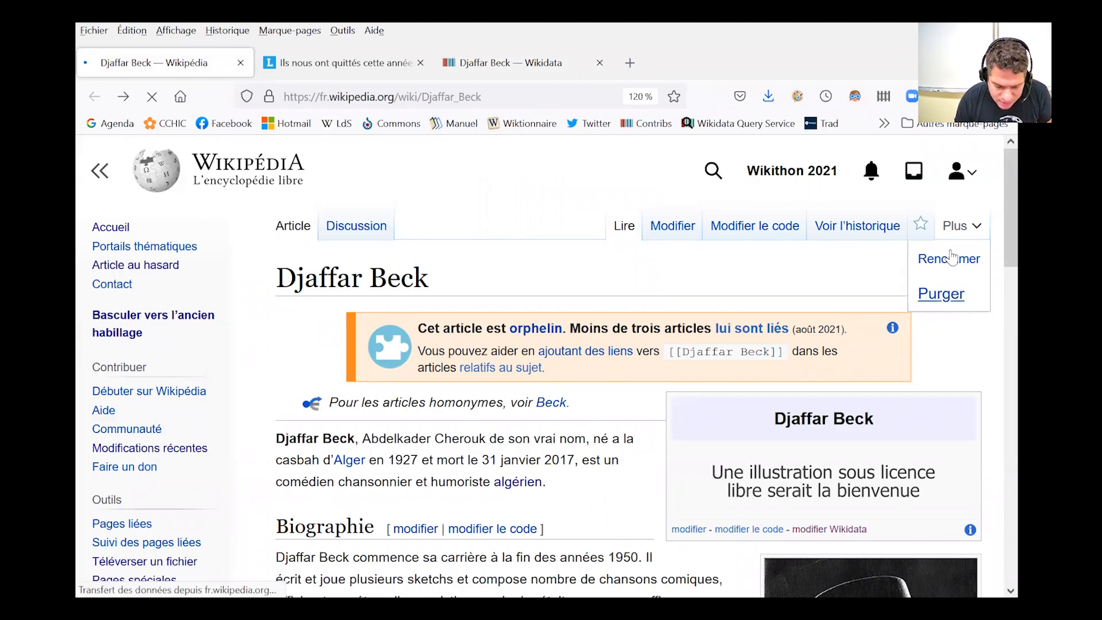
Examine the refreshed article's infobox, including its image, birth and death dates, nationality and activities
{"action": "scroll", "coordinate": [735, 264], "scroll_direction": "down", "scroll_amount": 3}
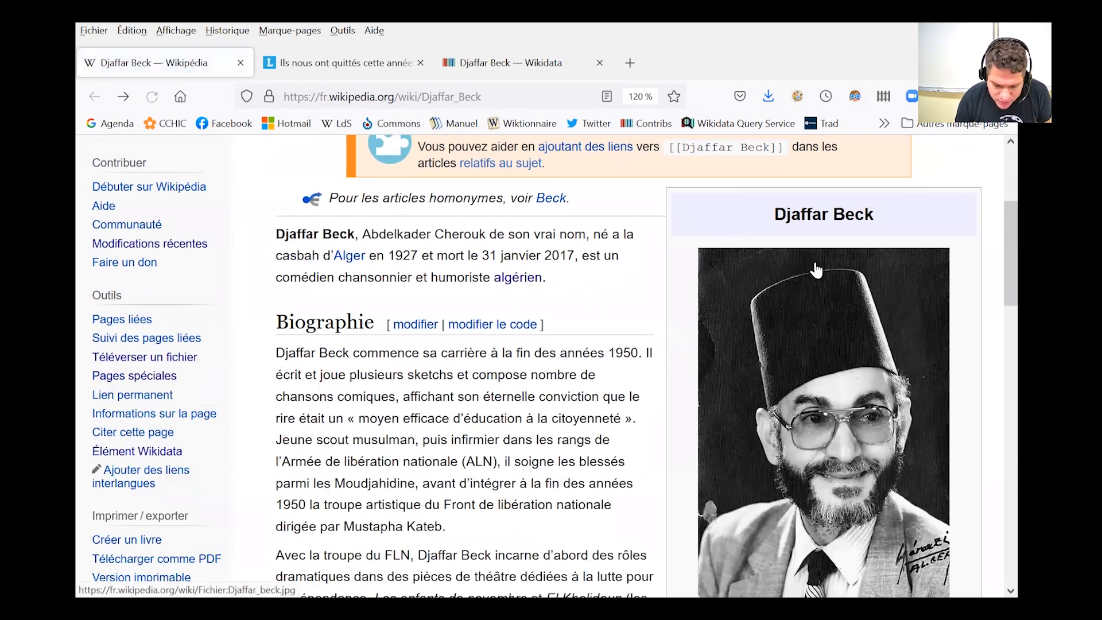
{"action": "scroll", "coordinate": [688, 264], "scroll_direction": "down", "scroll_amount": 2}
{"action": "scroll", "coordinate": [653, 258], "scroll_direction": "down", "scroll_amount": 5}
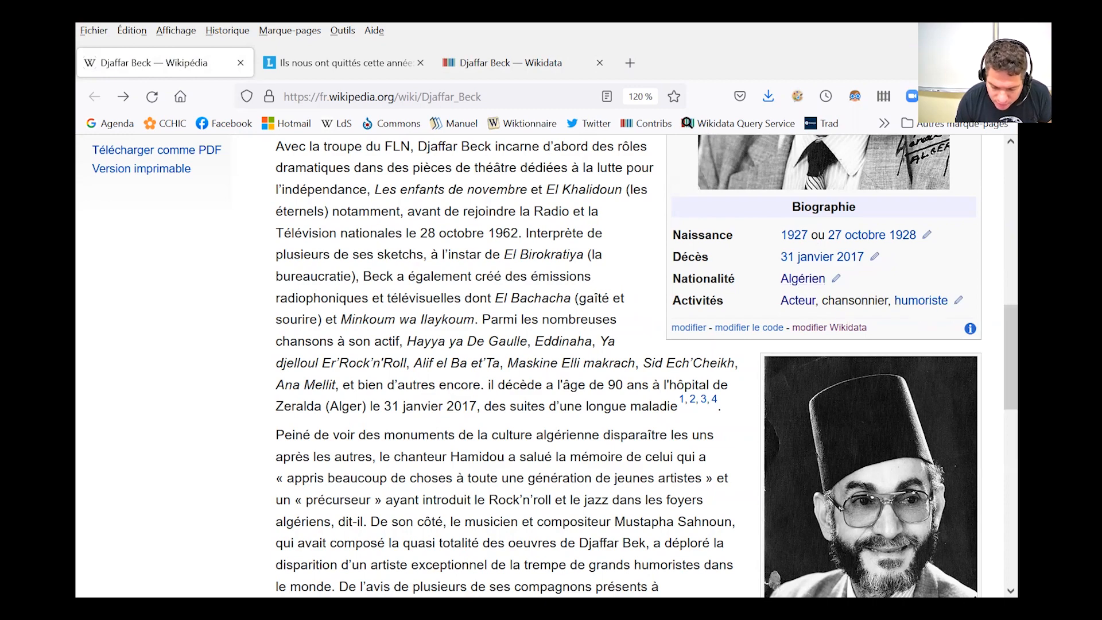
{"action": "scroll", "coordinate": [554, 366], "scroll_direction": "down", "scroll_amount": 3}
{"action": "scroll", "coordinate": [555, 366], "scroll_direction": "up", "scroll_amount": 6}
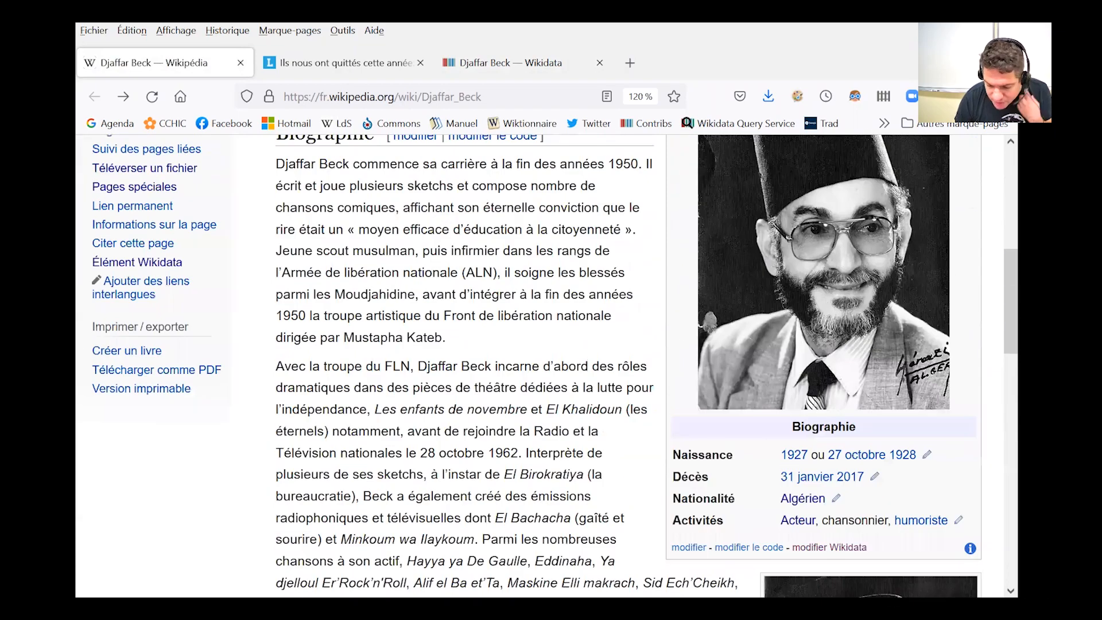
{"action": "scroll", "coordinate": [554, 366], "scroll_direction": "up", "scroll_amount": 4}
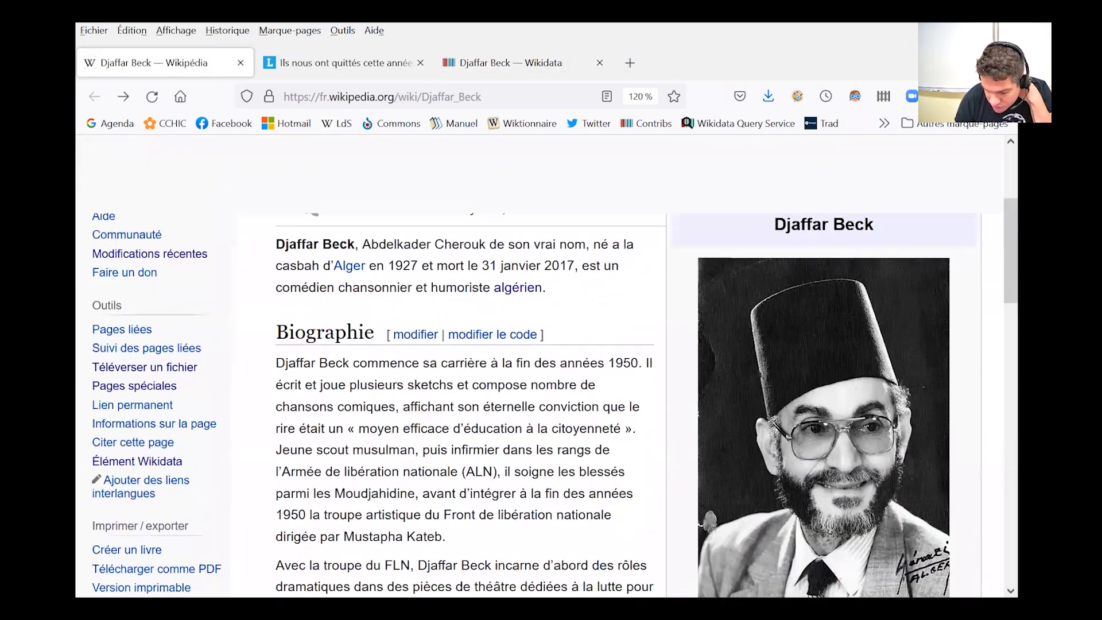
{"action": "scroll", "coordinate": [554, 366], "scroll_direction": "up", "scroll_amount": 3}
{"action": "scroll", "coordinate": [554, 366], "scroll_direction": "down", "scroll_amount": 5}
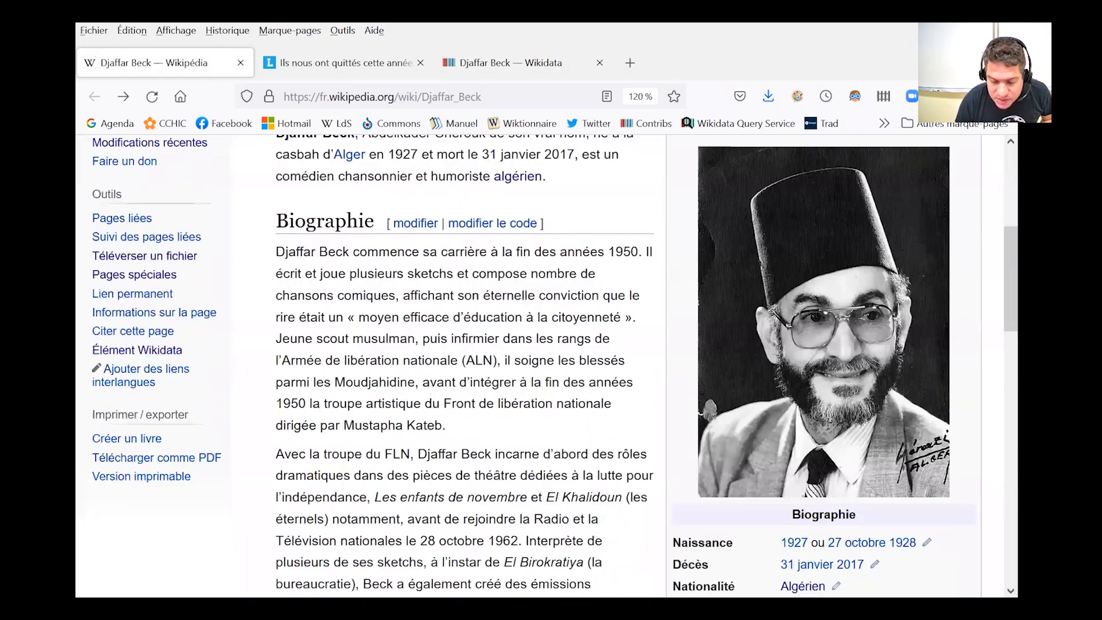
{"action": "scroll", "coordinate": [738, 216], "scroll_direction": "up", "scroll_amount": 5}
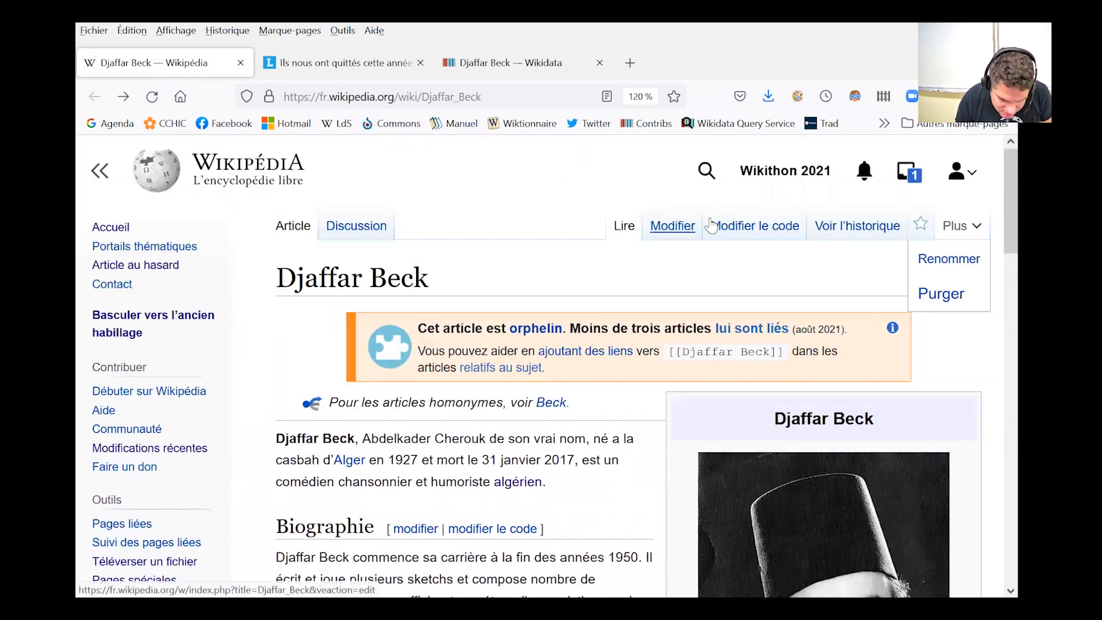
Open the whole article's wikicode for editing and delete the duplicate image code [[Fichier:Djaffar beck.jpg|vignette]]
{"action": "left_click", "coordinate": [753, 227]}
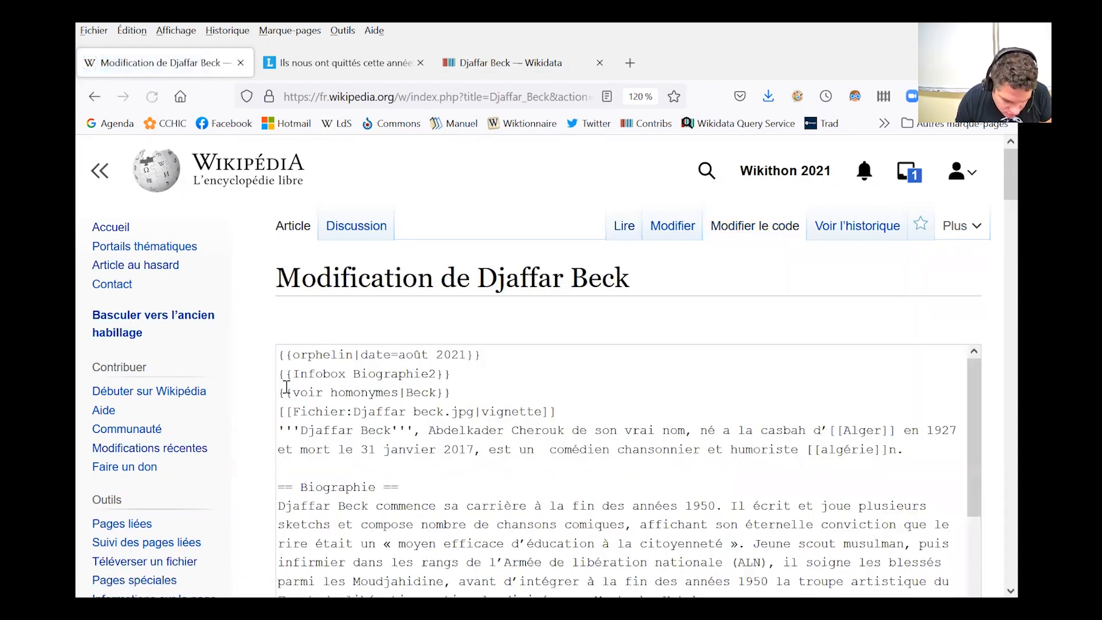
{"action": "left_click_drag", "start_coordinate": [279, 412], "coordinate": [459, 413]}
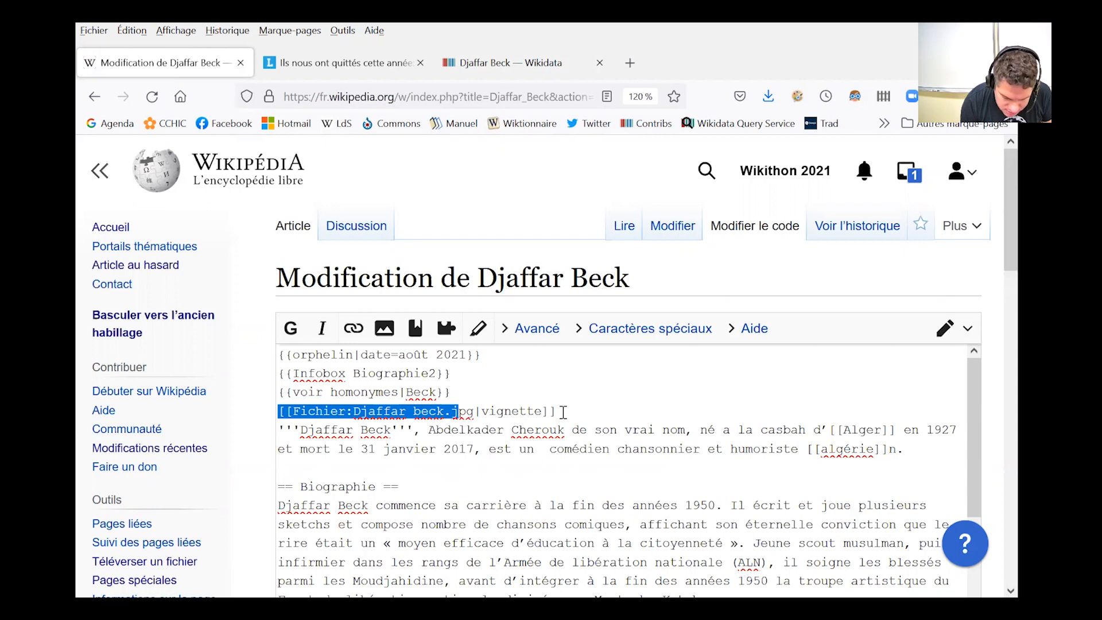
{"action": "left_click", "coordinate": [563, 412], "text": "shift"}
{"action": "key", "text": "BackSpace"}
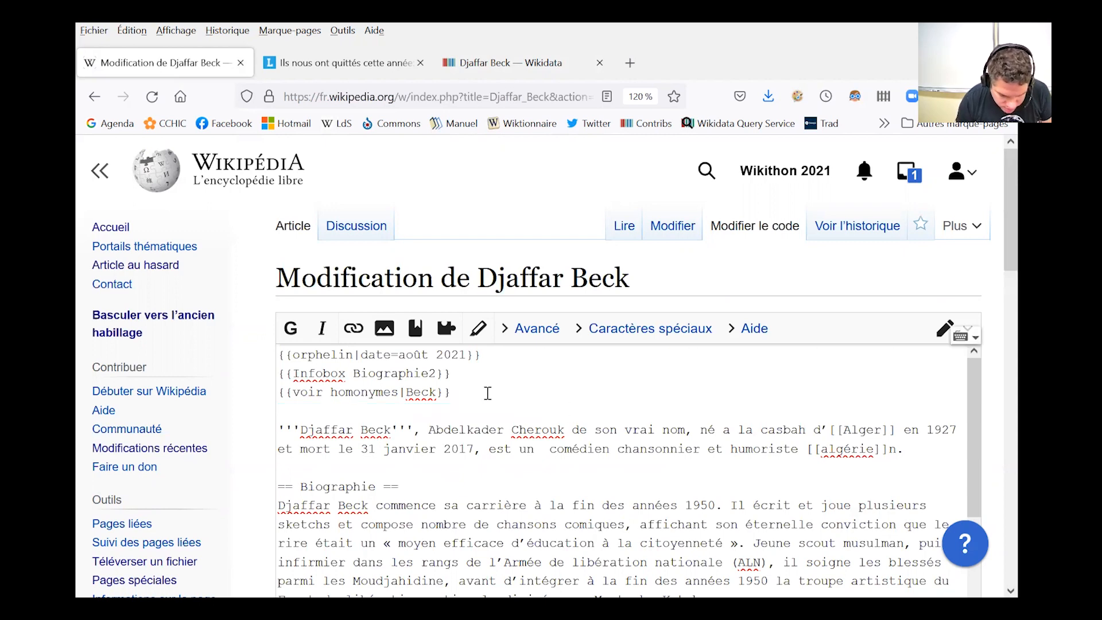
Move {{Infobox Biographie2}} below {{voir homonymes|Beck}}, leaving one blank line before the introduction
{"action": "left_click_drag", "start_coordinate": [451, 374], "coordinate": [283, 374]}
{"action": "key", "text": "ctrl+c"}
{"action": "key", "text": "BackSpace"}
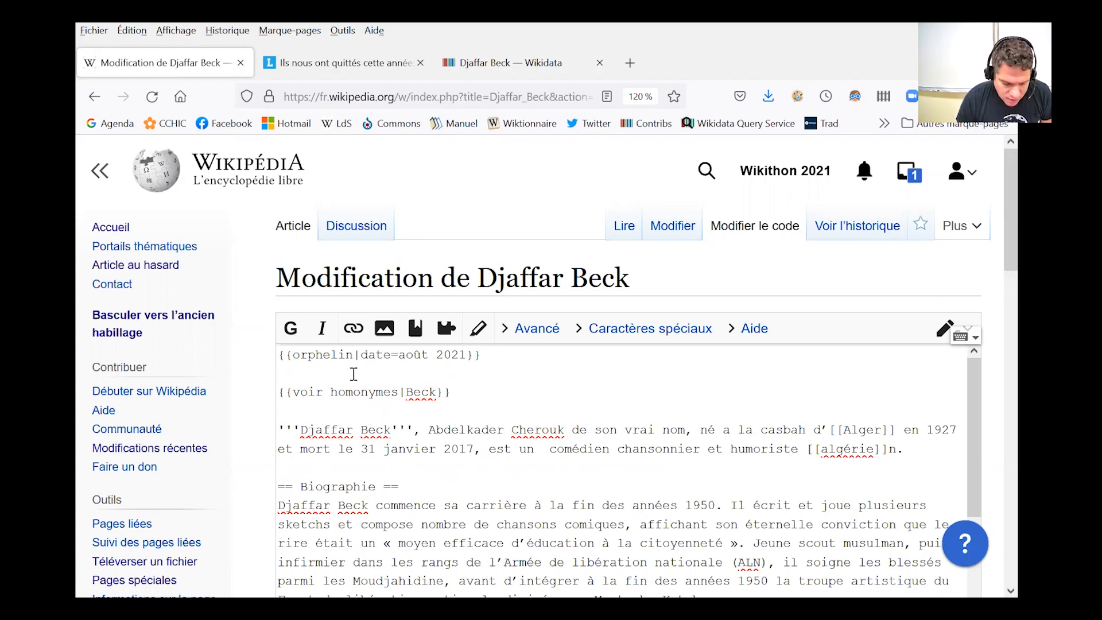
{"action": "key", "text": "ctrl+v"}
{"action": "left_click", "coordinate": [354, 375]}
{"action": "key", "text": "BackSpace"}
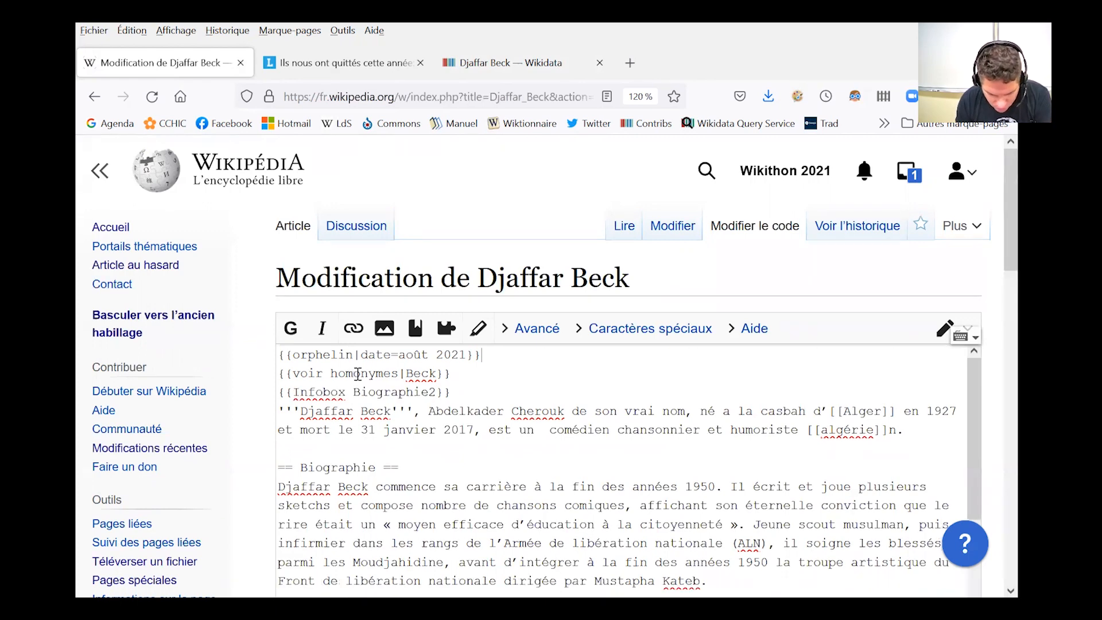
{"action": "key", "text": "Return"}
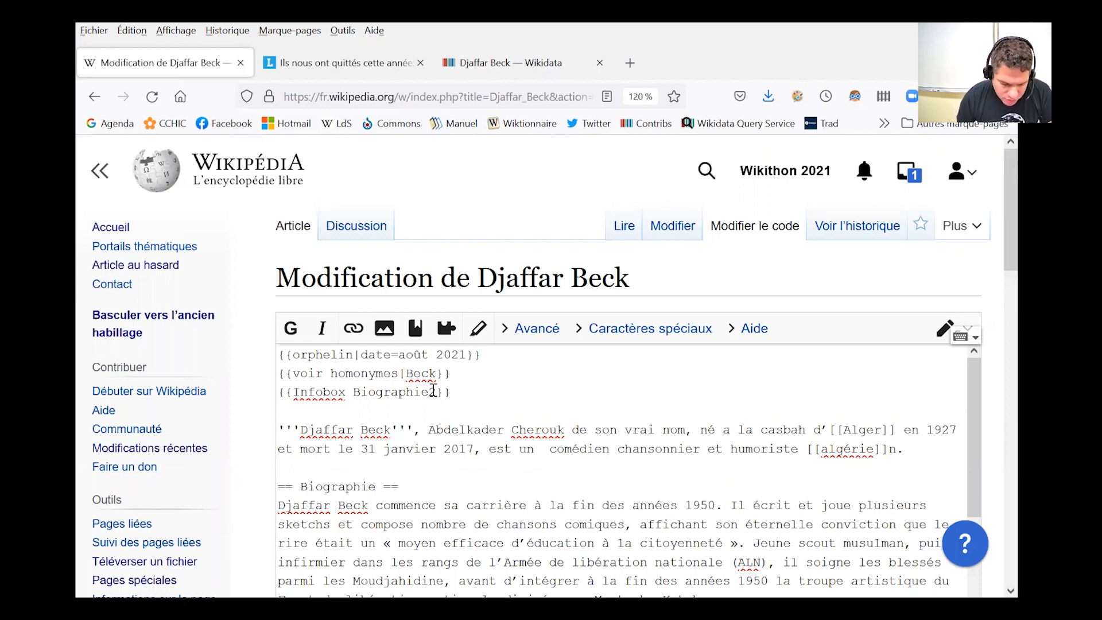
Add the parameter |charte=humoriste on its own line inside the Infobox Biographie2 template, with the closing braces below it
{"action": "left_click_drag", "start_coordinate": [437, 391], "coordinate": [291, 392]}
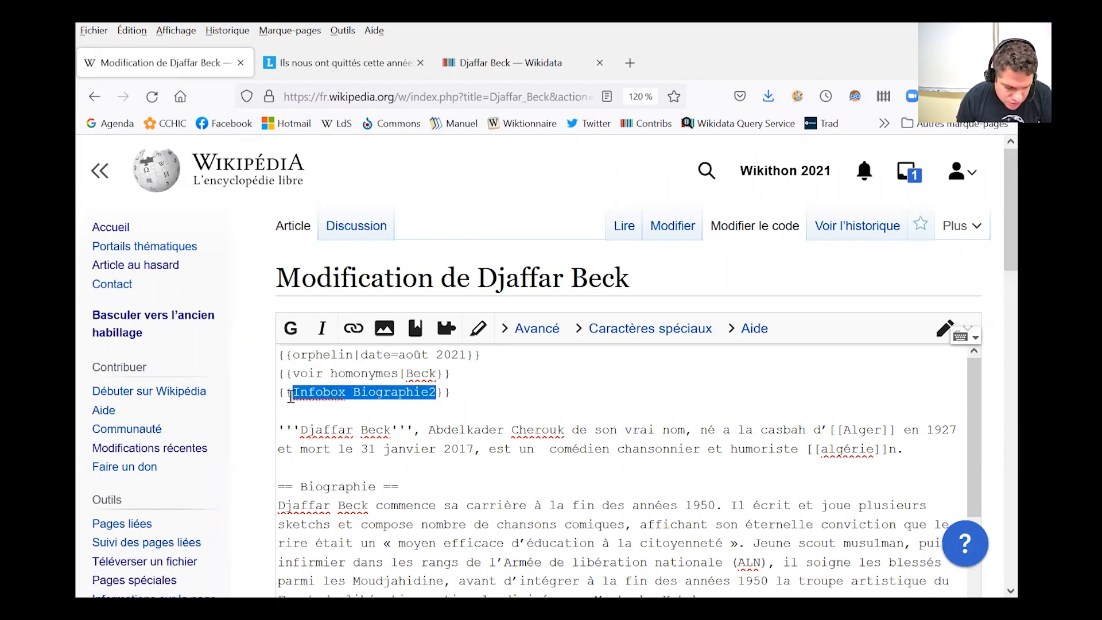
{"action": "left_click", "coordinate": [455, 392]}
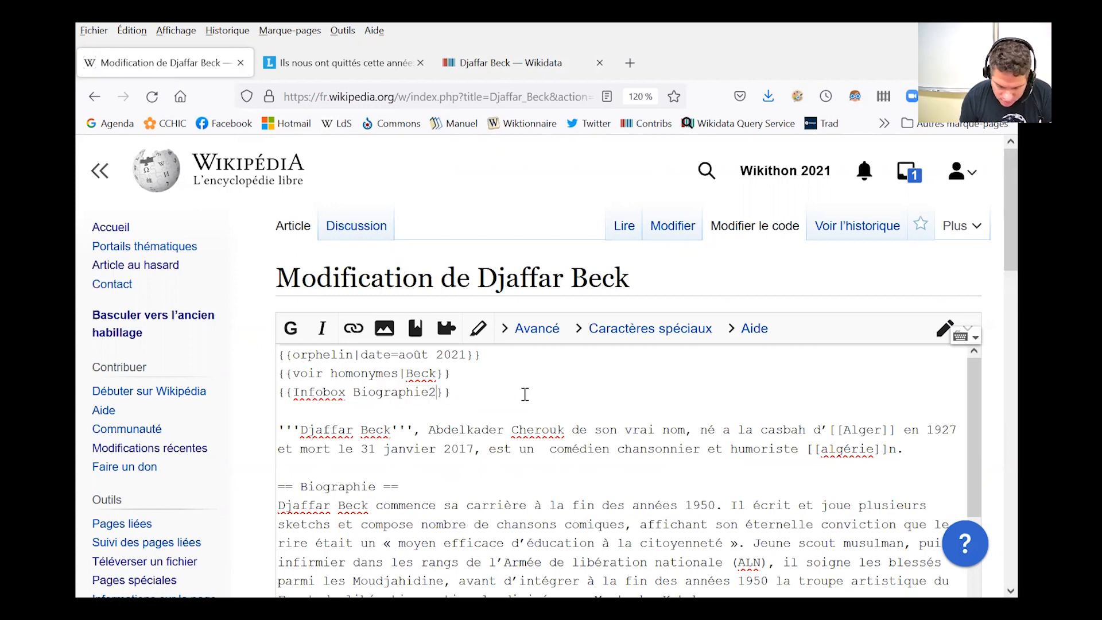
{"action": "key", "text": "Return"}
{"action": "type", "text": "|charte="}
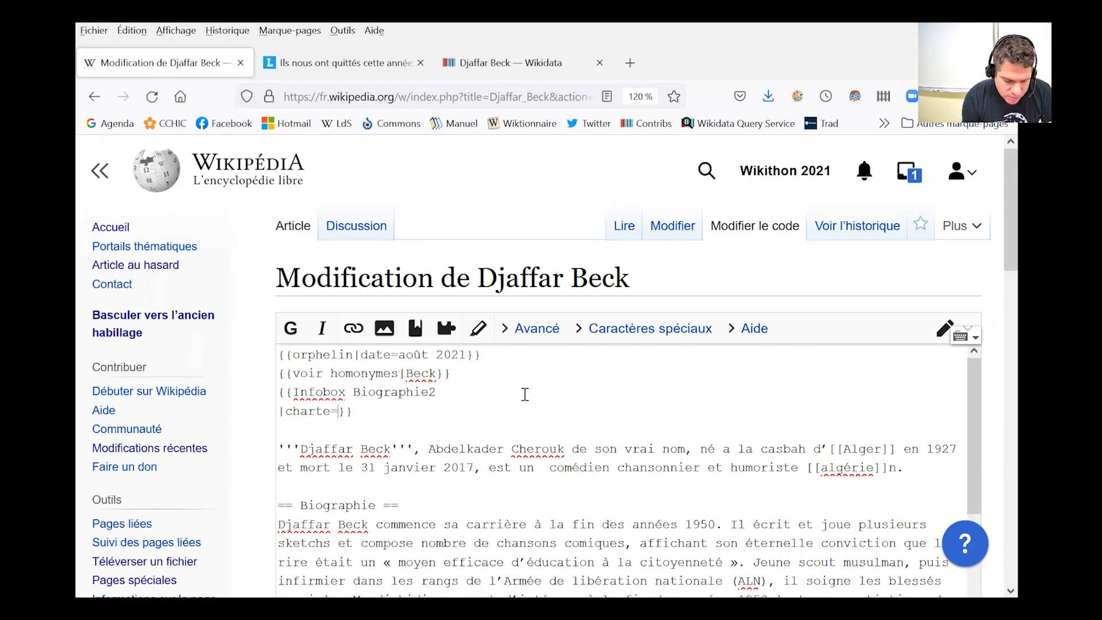
{"action": "type", "text": "humoriste"}
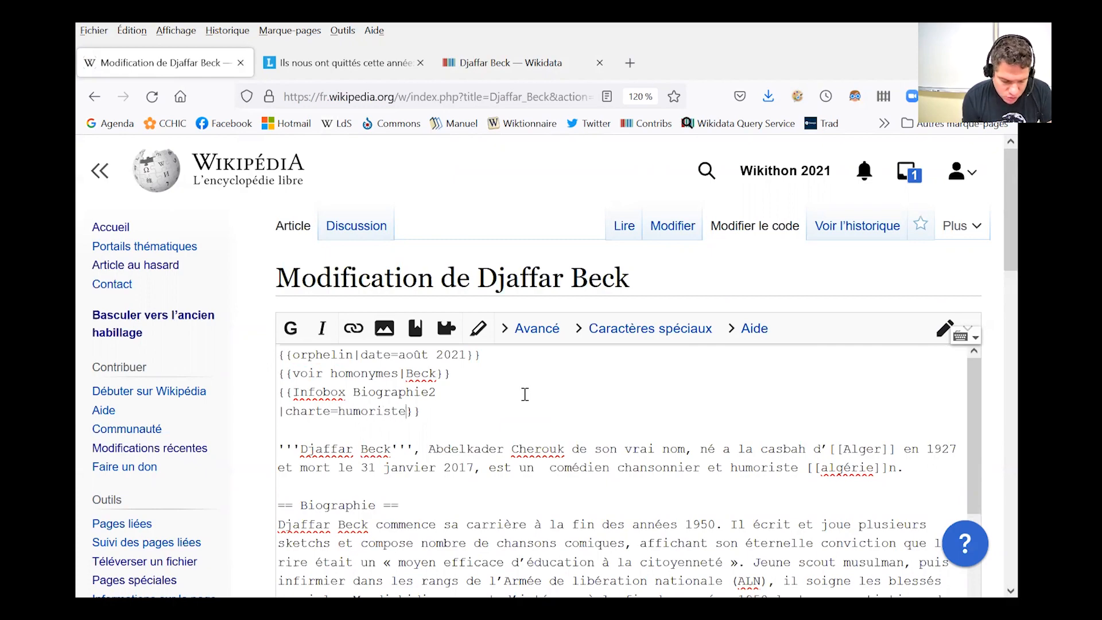
{"action": "key", "text": "Return"}
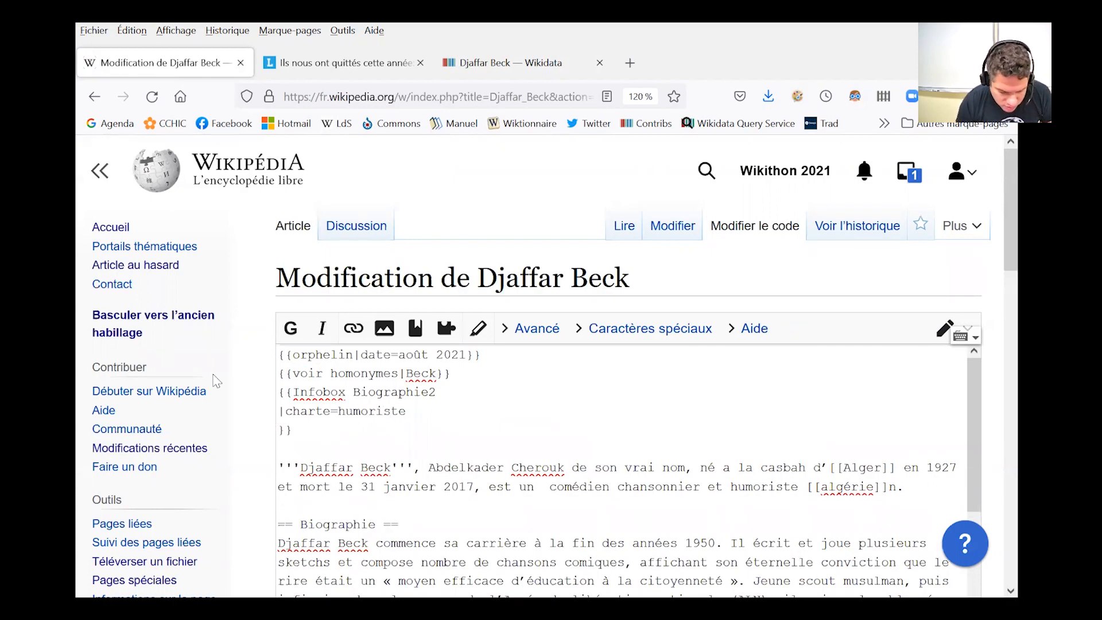
Enter "mise en page" as the edit summary and publish the article's changes
{"action": "scroll", "coordinate": [216, 381], "scroll_direction": "down", "scroll_amount": 8}
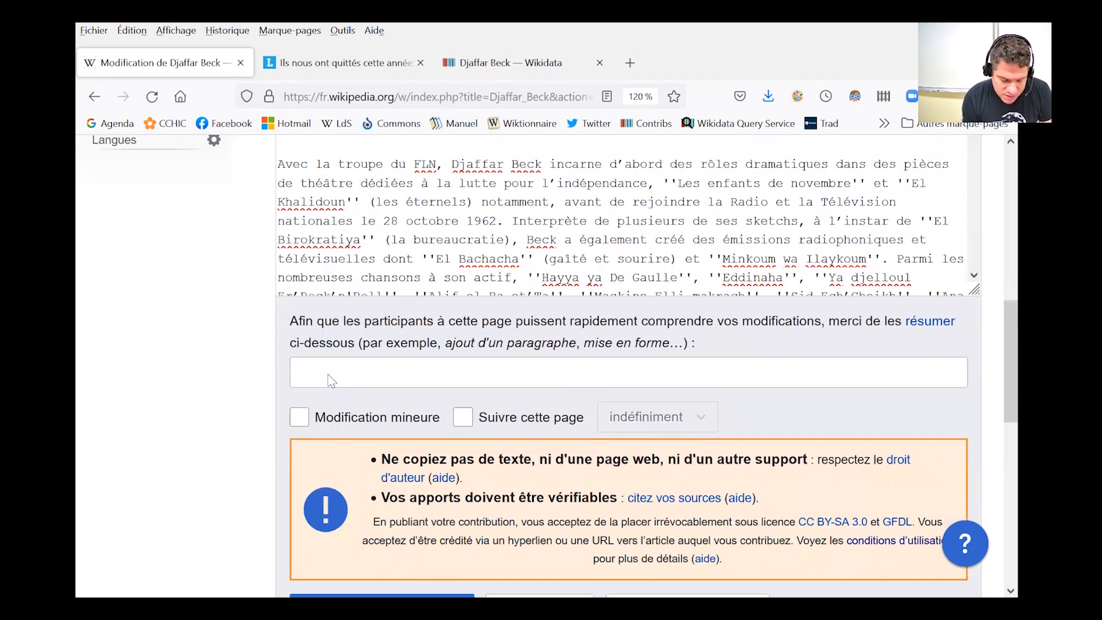
{"action": "left_click", "coordinate": [345, 374]}
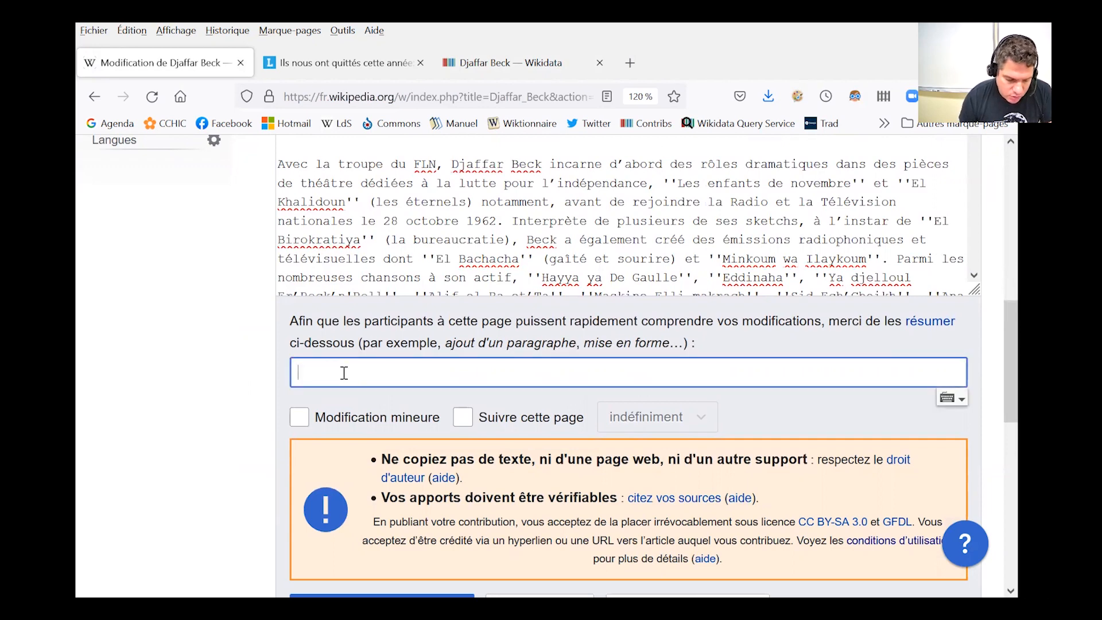
{"action": "type", "text": "mise en page"}
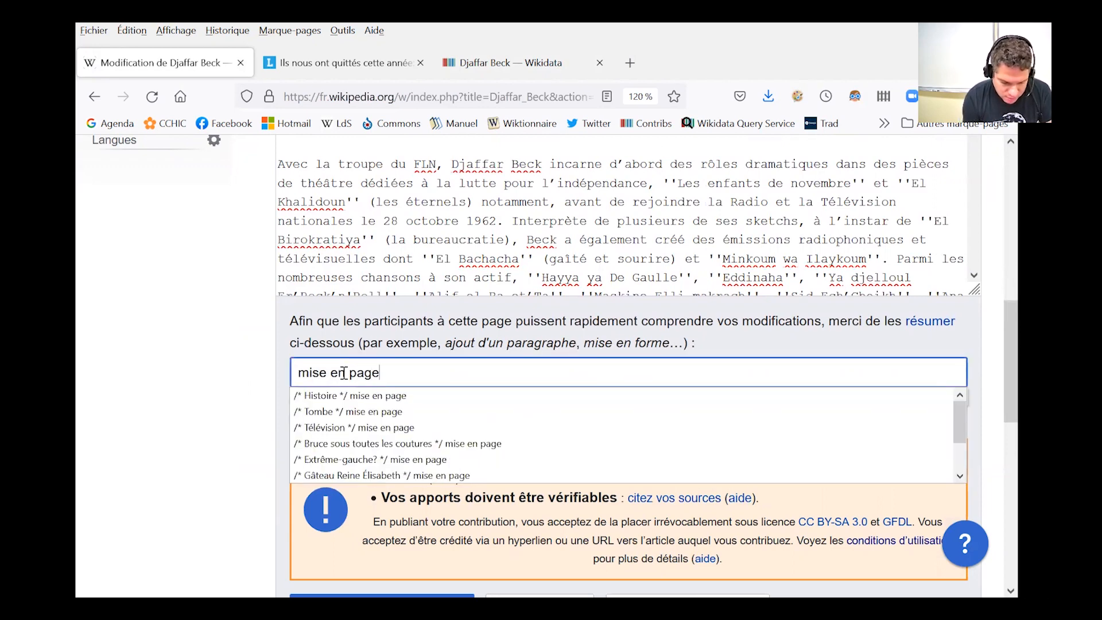
{"action": "key", "text": "Return"}
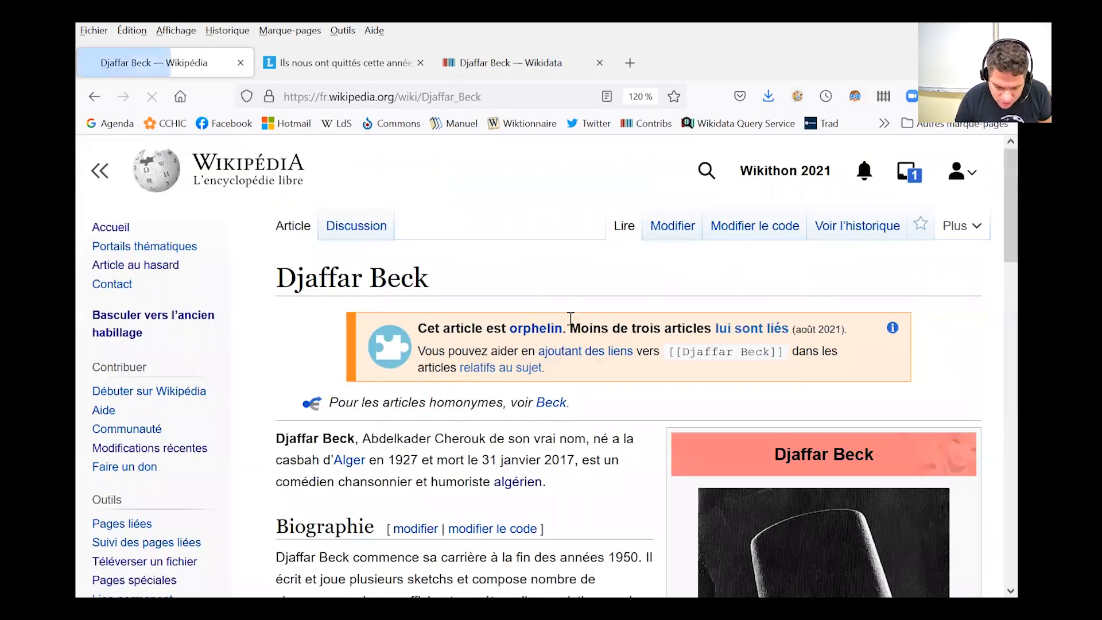
Review the published article's layout and its infobox, from the title band and photo down to the biographical details
{"action": "scroll", "coordinate": [811, 270], "scroll_direction": "down", "scroll_amount": 3}
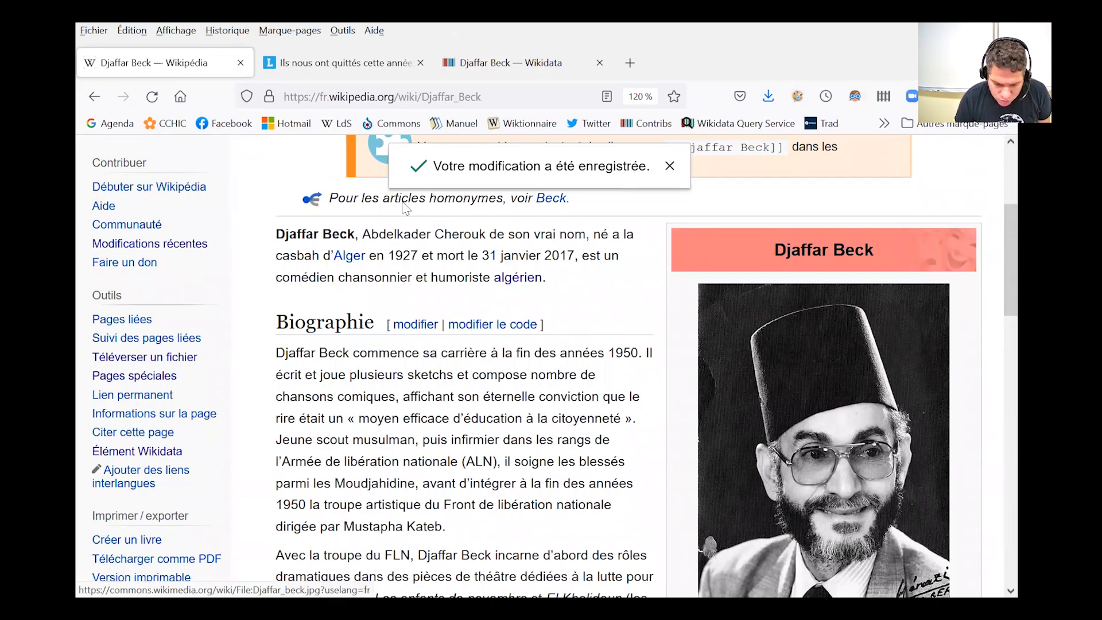
{"action": "scroll", "coordinate": [946, 243], "scroll_direction": "down", "scroll_amount": 3}
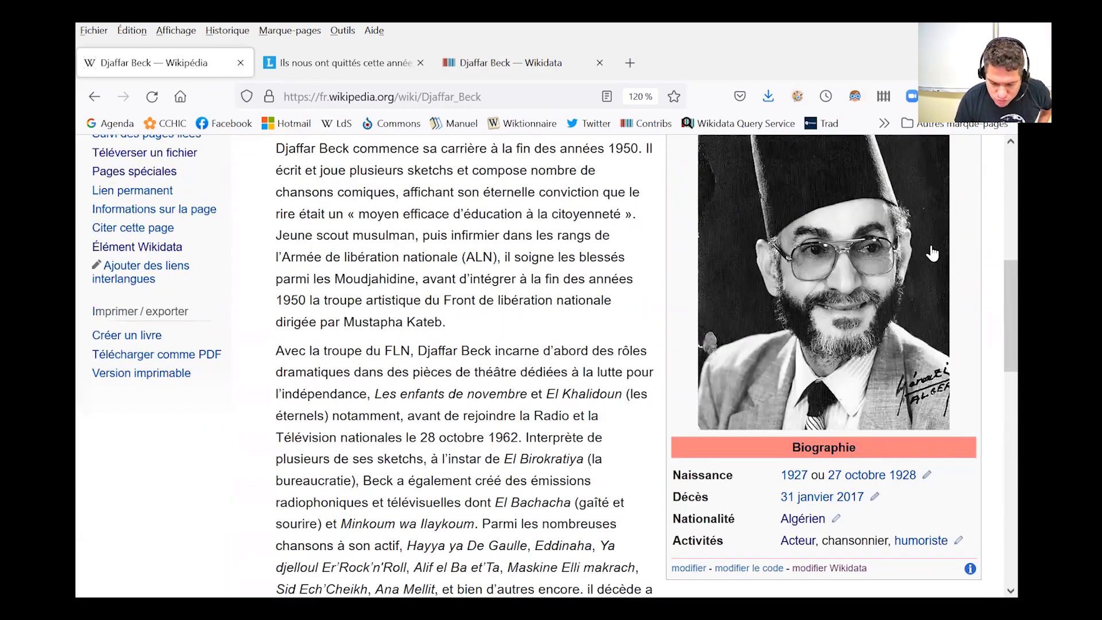
{"action": "scroll", "coordinate": [912, 256], "scroll_direction": "up", "scroll_amount": 5}
{"action": "scroll", "coordinate": [912, 257], "scroll_direction": "down", "scroll_amount": 5}
{"action": "scroll", "coordinate": [870, 252], "scroll_direction": "down", "scroll_amount": 5}
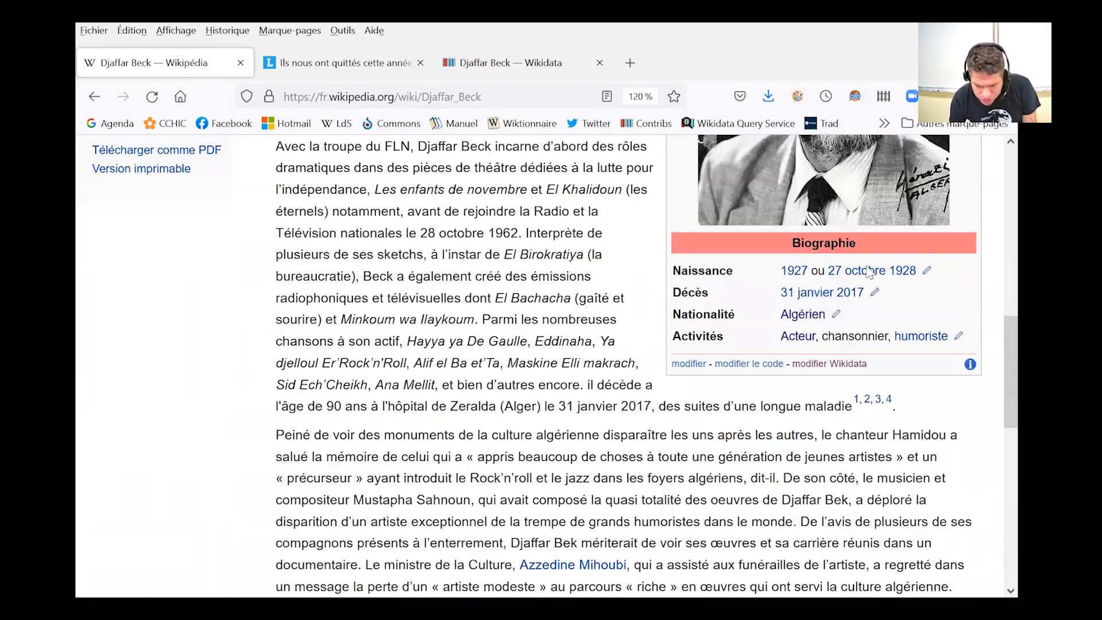
{"action": "scroll", "coordinate": [876, 281], "scroll_direction": "up", "scroll_amount": 2}
{"action": "scroll", "coordinate": [876, 281], "scroll_direction": "up", "scroll_amount": 6}
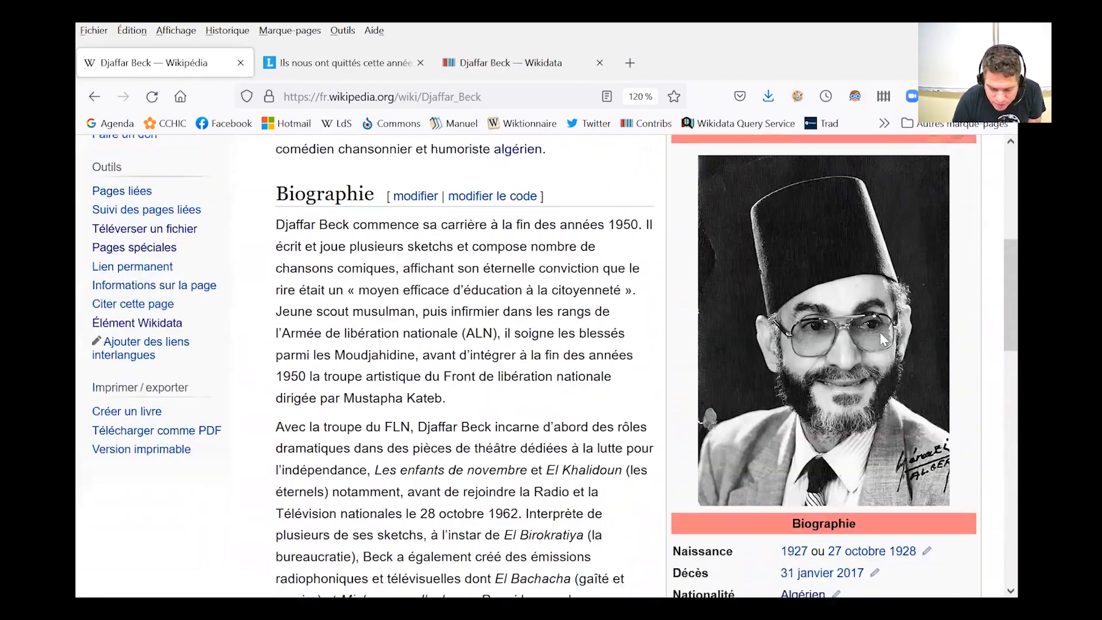
Check the infobox's birth, death, nationality and activities entries against the article's introduction
{"action": "scroll", "coordinate": [777, 377], "scroll_direction": "down", "scroll_amount": 4}
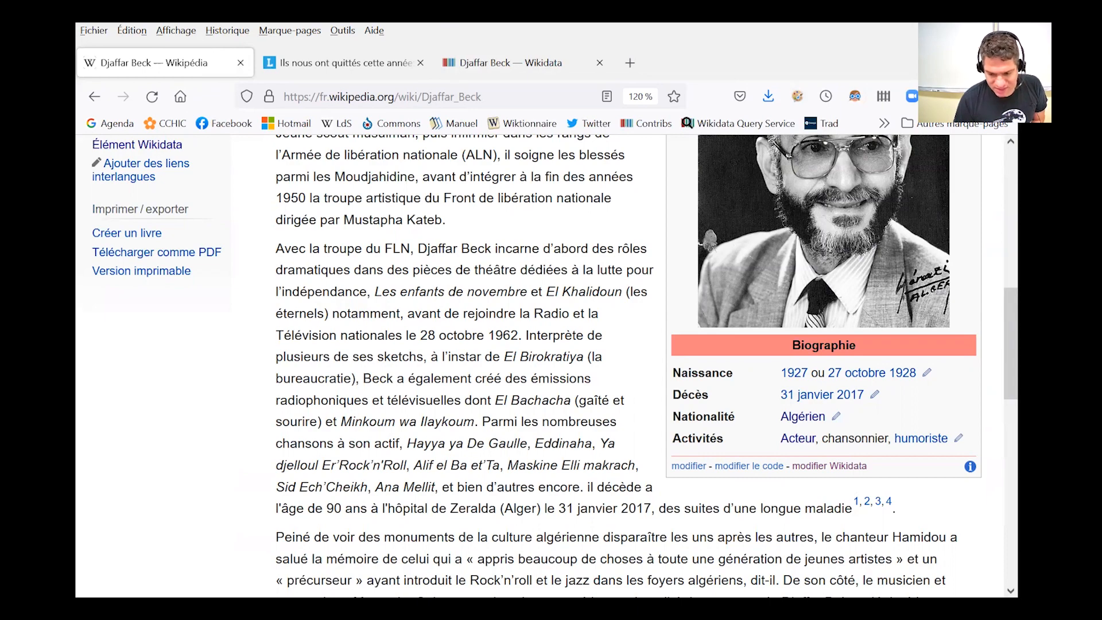
{"action": "scroll", "coordinate": [913, 313], "scroll_direction": "up", "scroll_amount": 6}
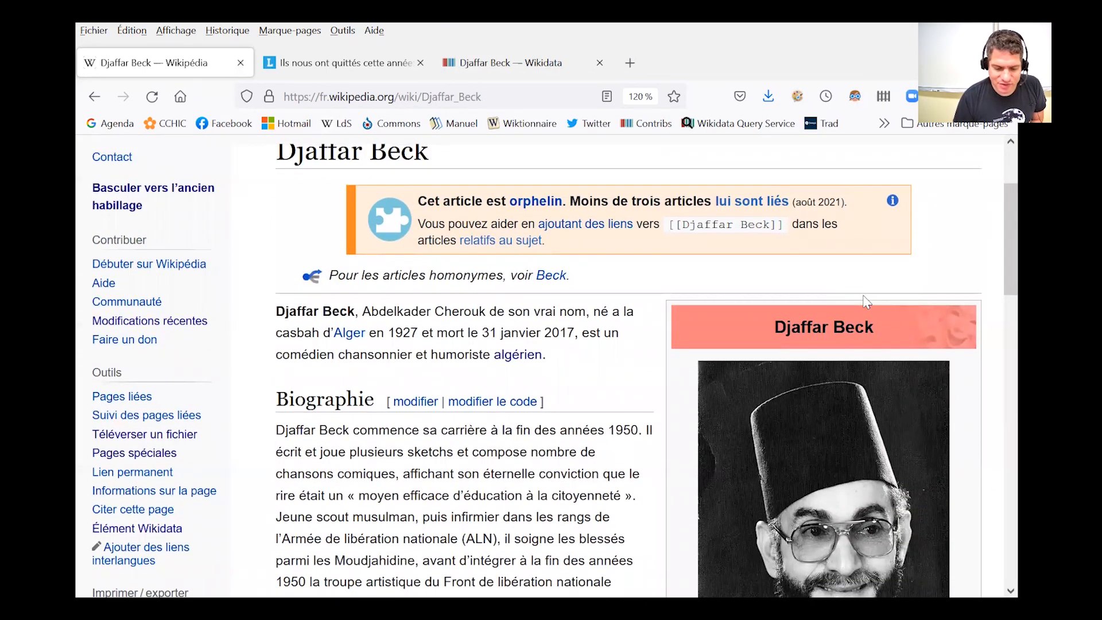
{"action": "scroll", "coordinate": [867, 302], "scroll_direction": "up", "scroll_amount": 2}
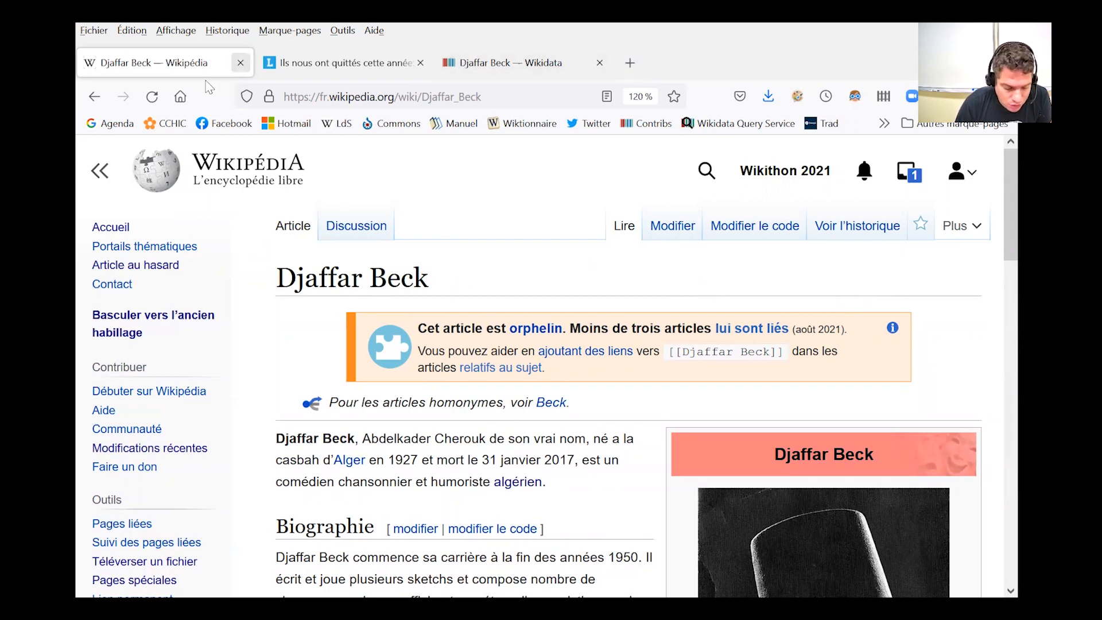
Look through the Terry Frewer article, from the stub banner and filmography down to the external links and category
{"action": "key", "text": "alt+Tab"}
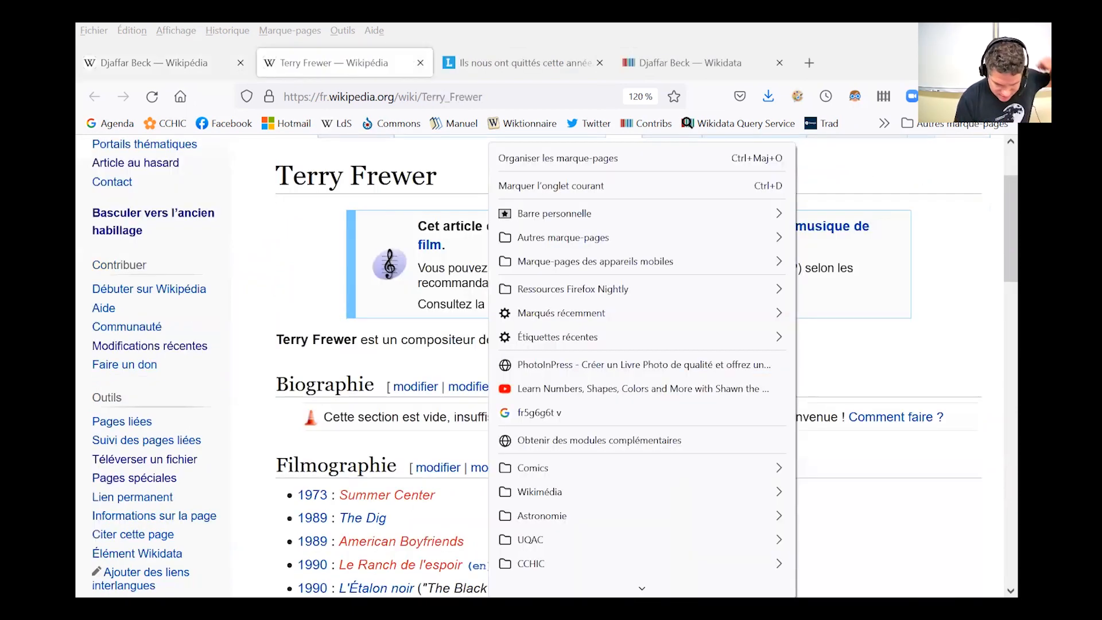
{"action": "left_click", "coordinate": [406, 196]}
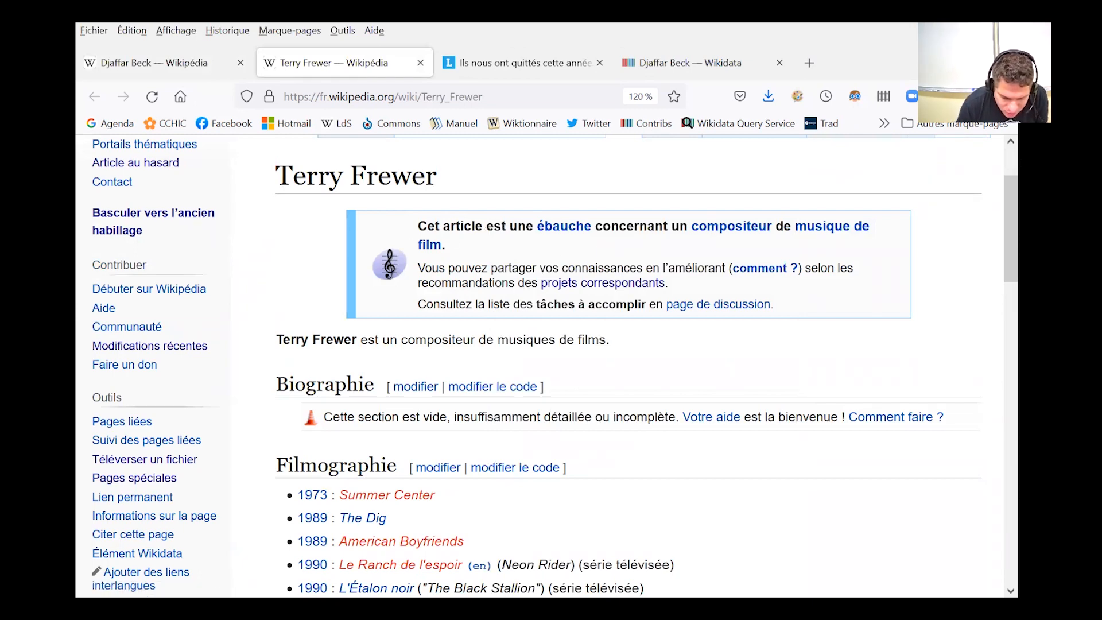
{"action": "scroll", "coordinate": [651, 320], "scroll_direction": "down", "scroll_amount": 15}
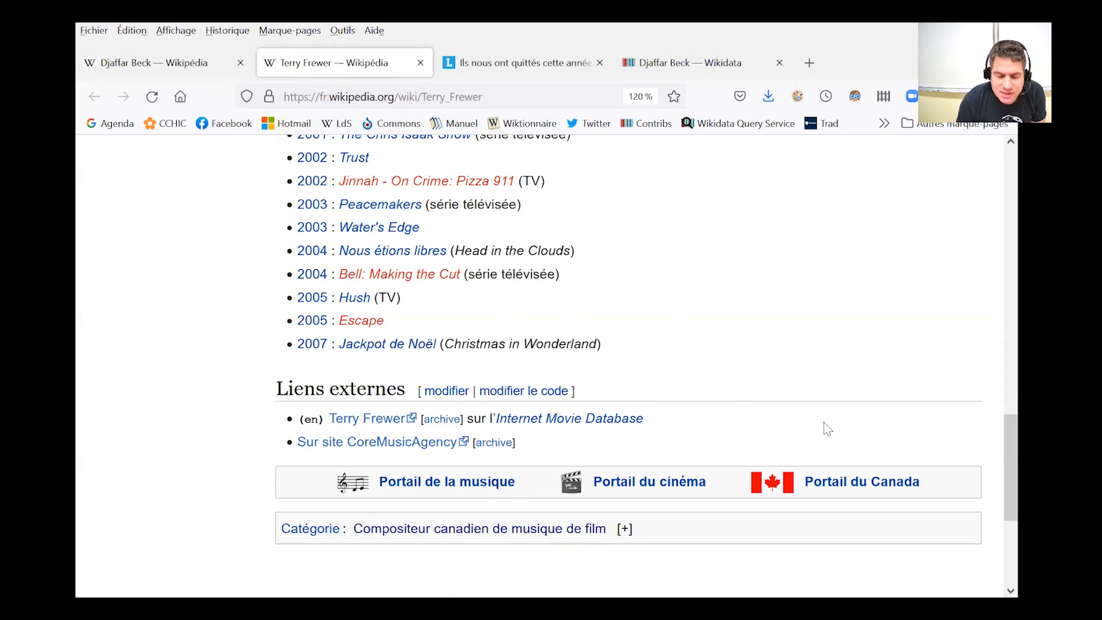
{"action": "key", "text": "Home"}
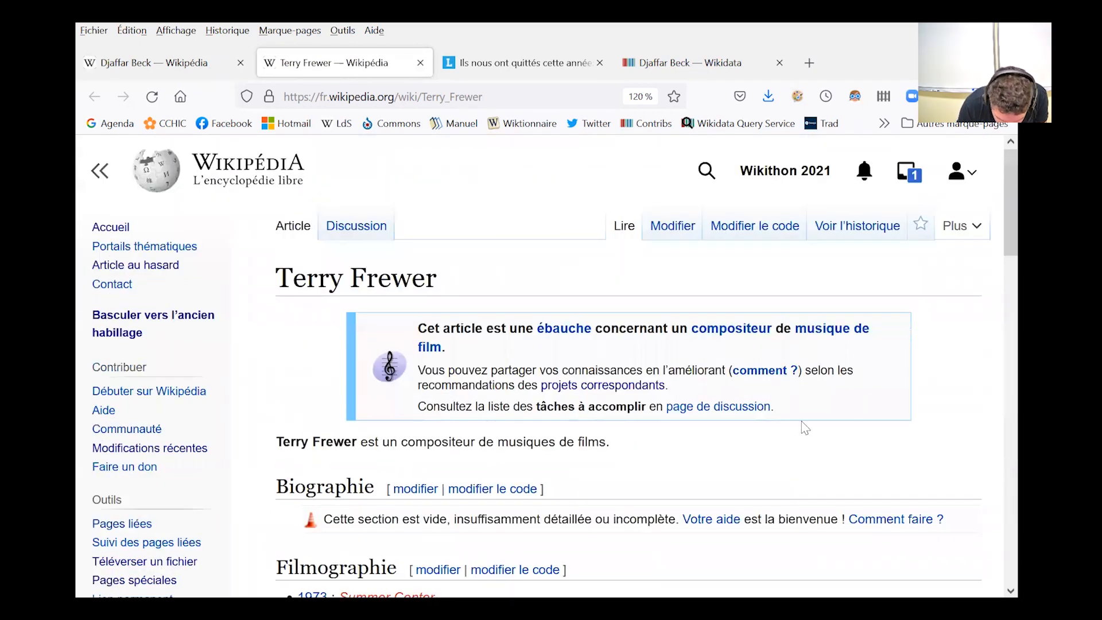
Edit the article's source and insert {{Infobox Biographie2}} below the Ébauche template, leaving one blank line before the introduction
{"action": "left_click", "coordinate": [763, 230]}
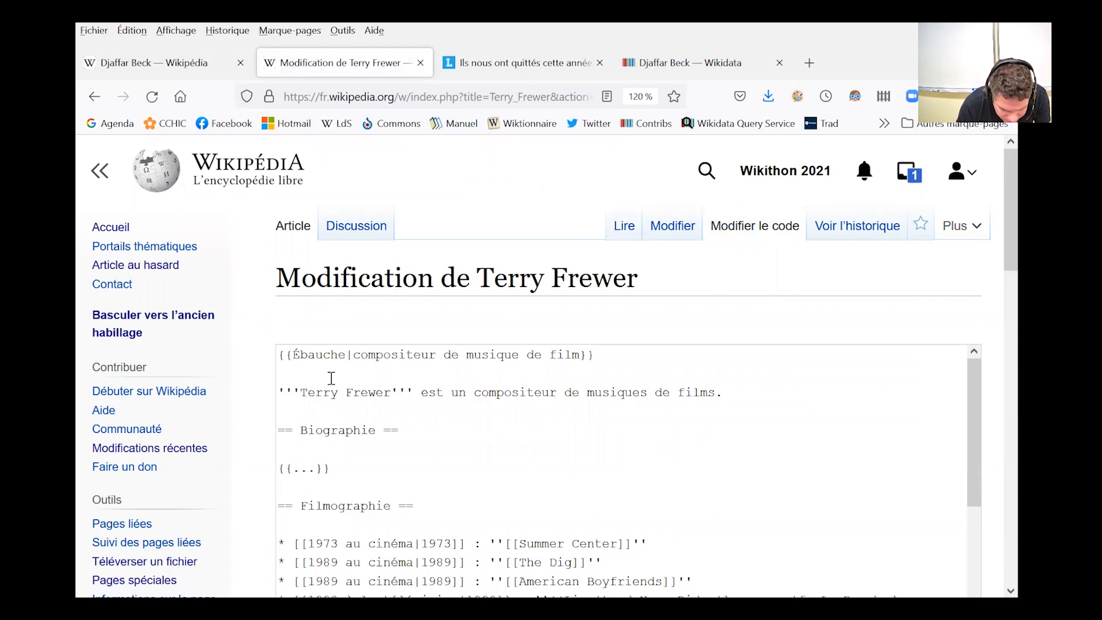
{"action": "left_click", "coordinate": [332, 378]}
{"action": "type", "text": "~~"}
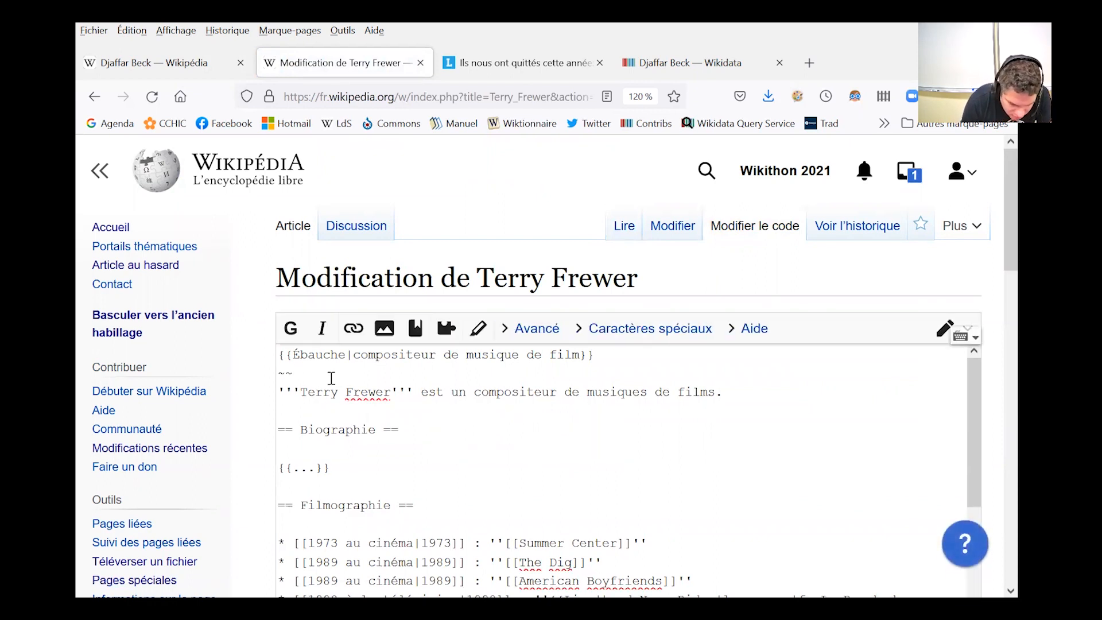
{"action": "key", "text": "BackSpace"}
{"action": "key", "text": "BackSpace"}
{"action": "type", "text": "{{Infobox Biographie2}}"}
{"action": "key", "text": "Return"}
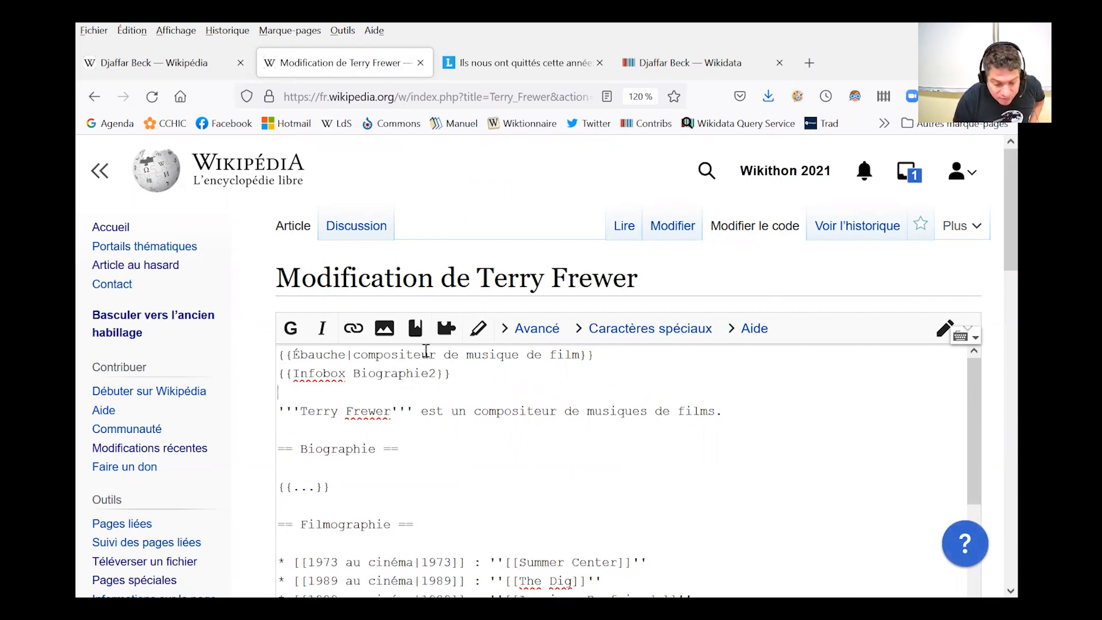
{"action": "left_click_drag", "start_coordinate": [437, 373], "coordinate": [292, 373]}
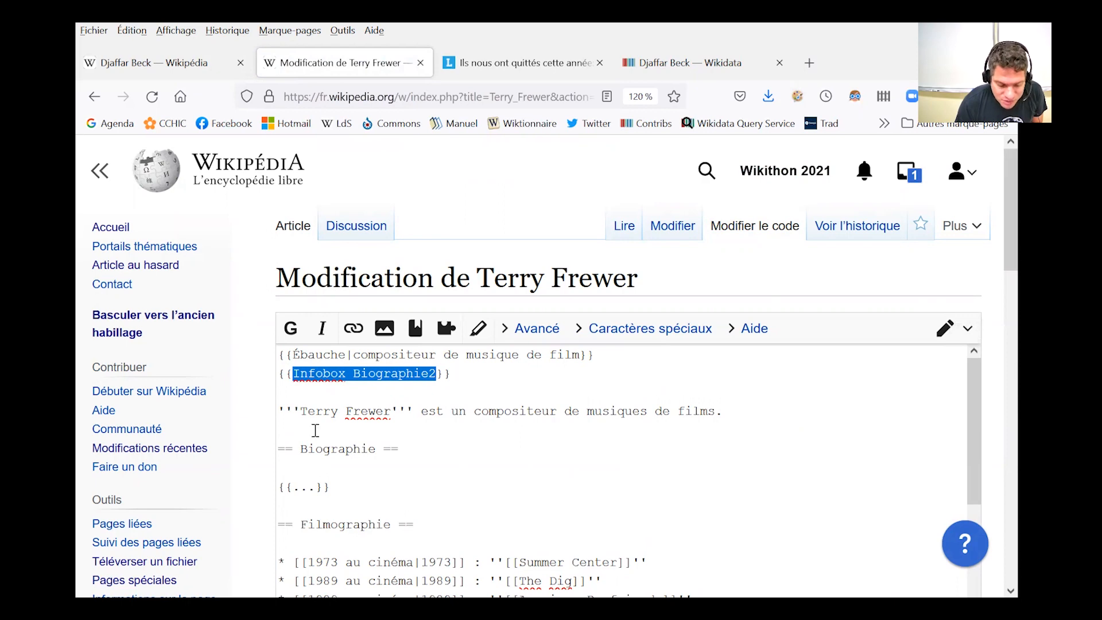
{"action": "left_click", "coordinate": [280, 397]}
Enter "ajout d'une infobox" as the edit summary
{"action": "scroll", "coordinate": [221, 404], "scroll_direction": "down", "scroll_amount": 2}
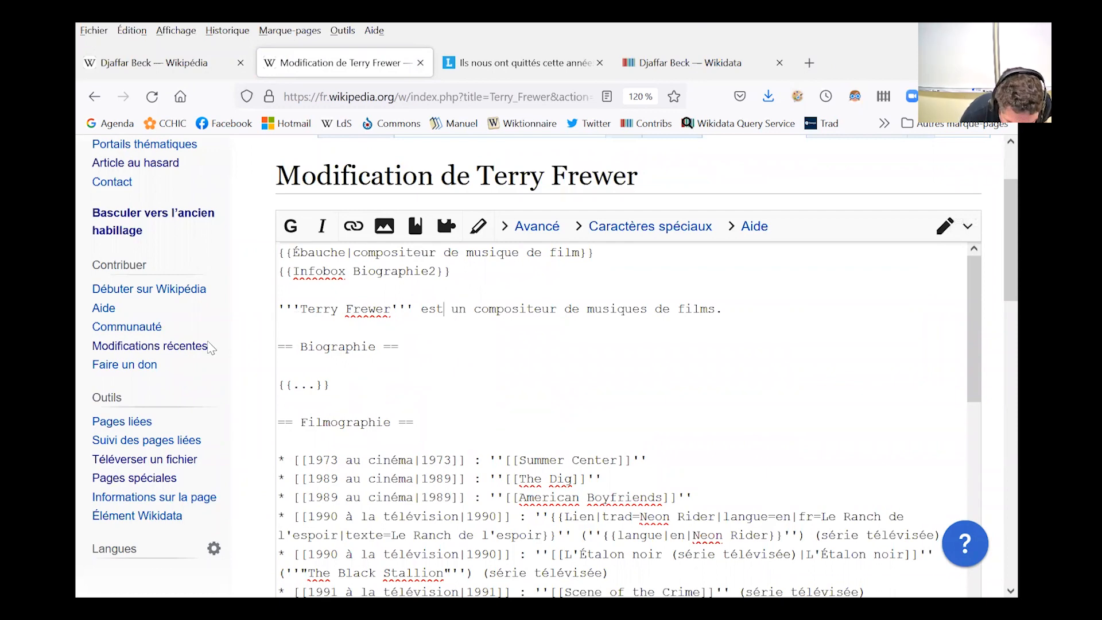
{"action": "scroll", "coordinate": [212, 348], "scroll_direction": "down", "scroll_amount": 10}
{"action": "left_click", "coordinate": [360, 269]}
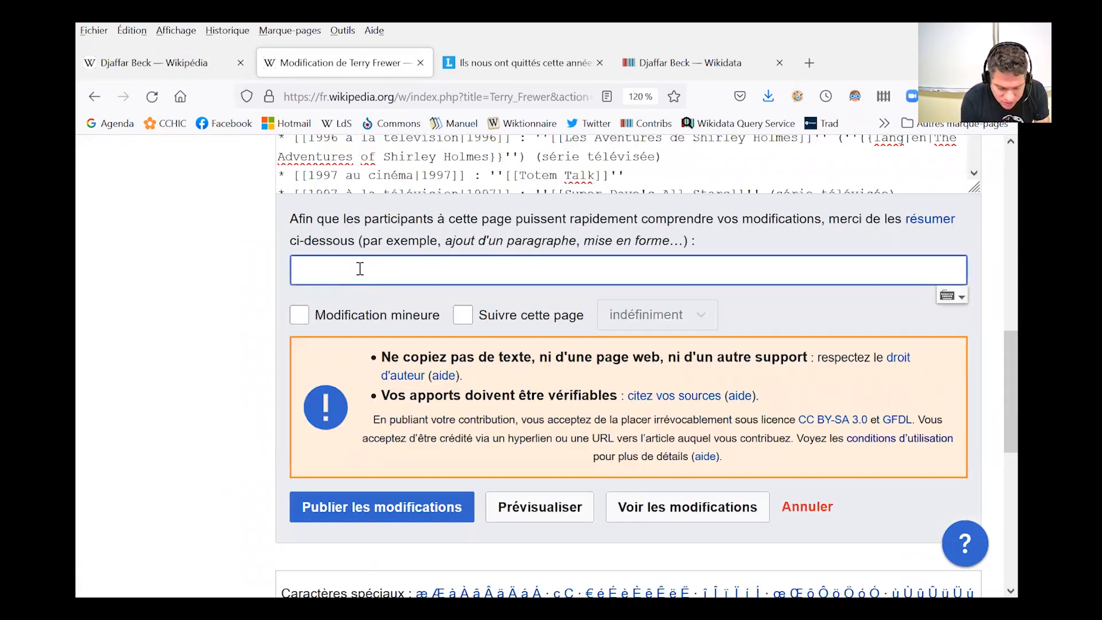
{"action": "type", "text": "infobox"}
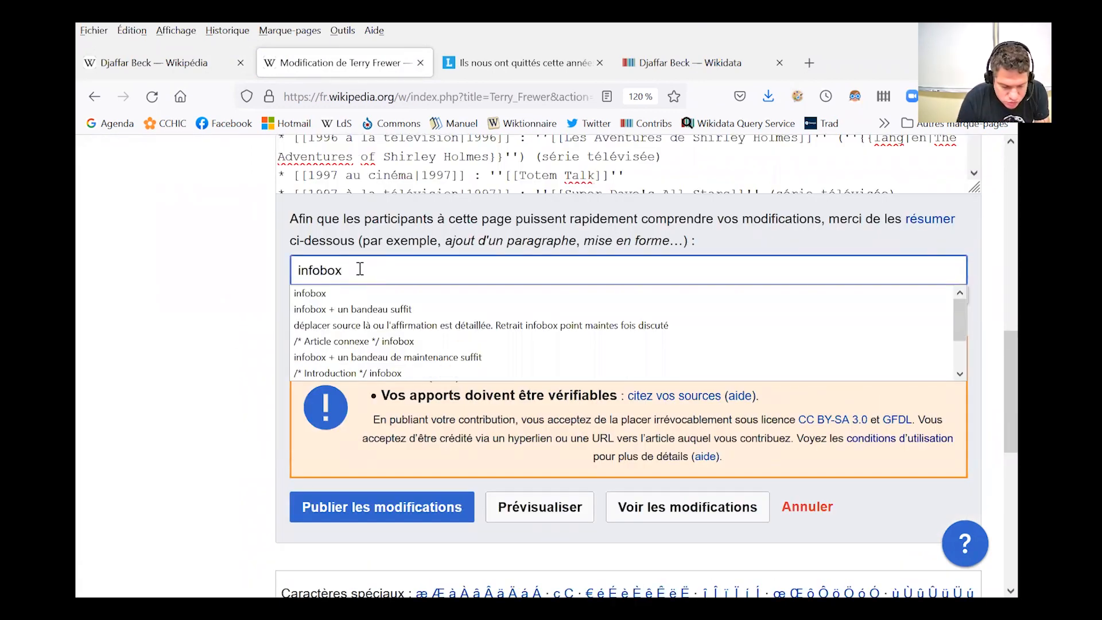
{"action": "left_click", "coordinate": [297, 268]}
{"action": "type", "text": "ajout d'une"}
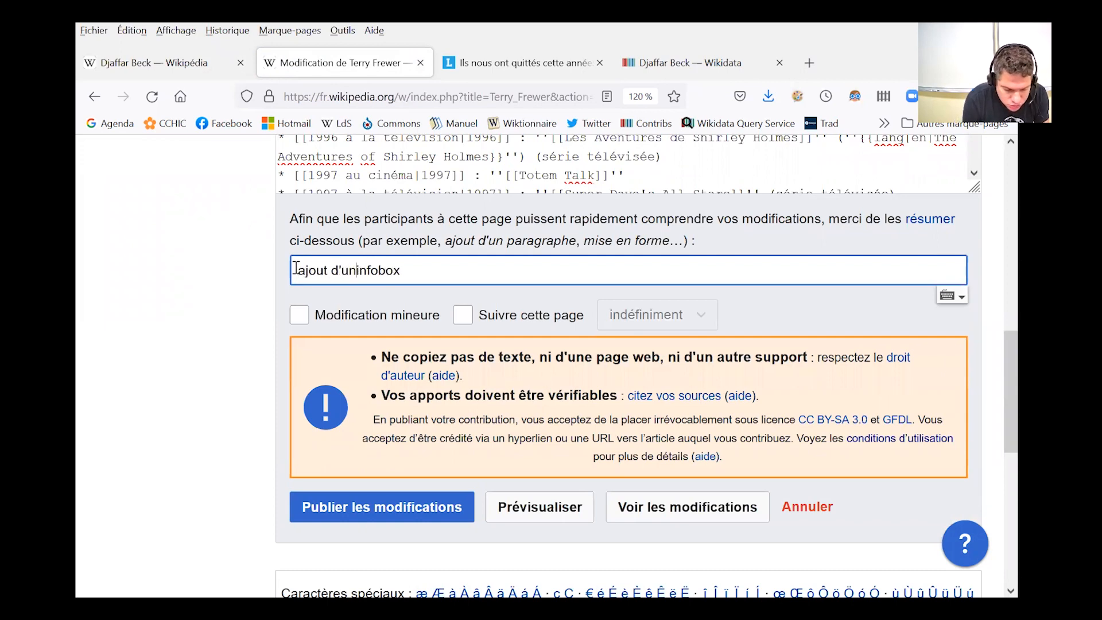
Preview the Terry Frewer changes and inspect how the new infobox renders
{"action": "left_click", "coordinate": [538, 509]}
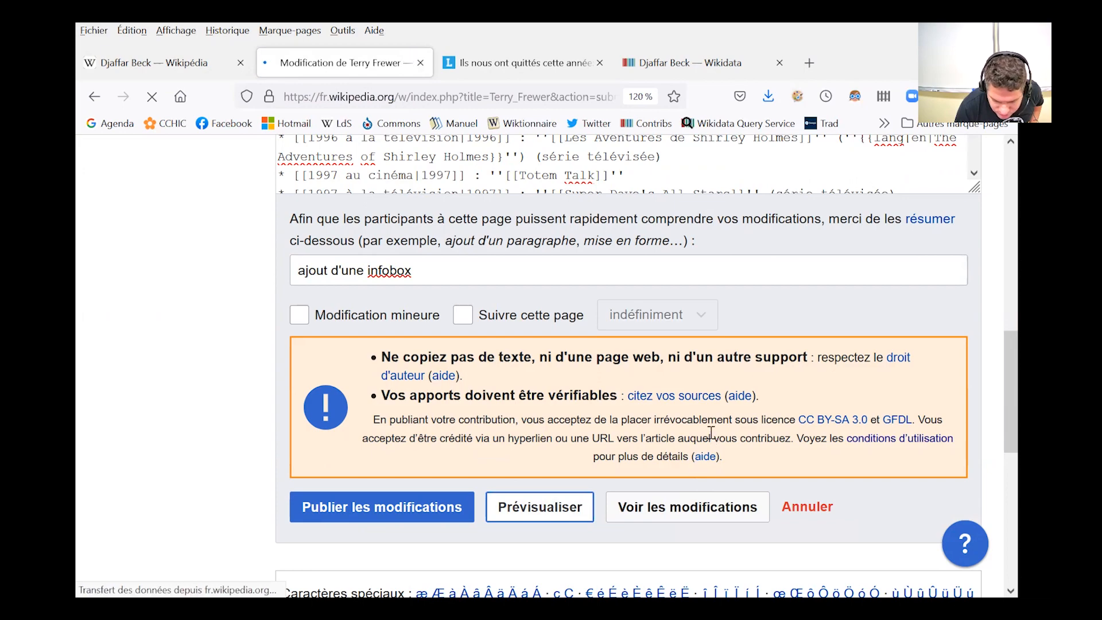
{"action": "scroll", "coordinate": [711, 433], "scroll_direction": "down", "scroll_amount": 6}
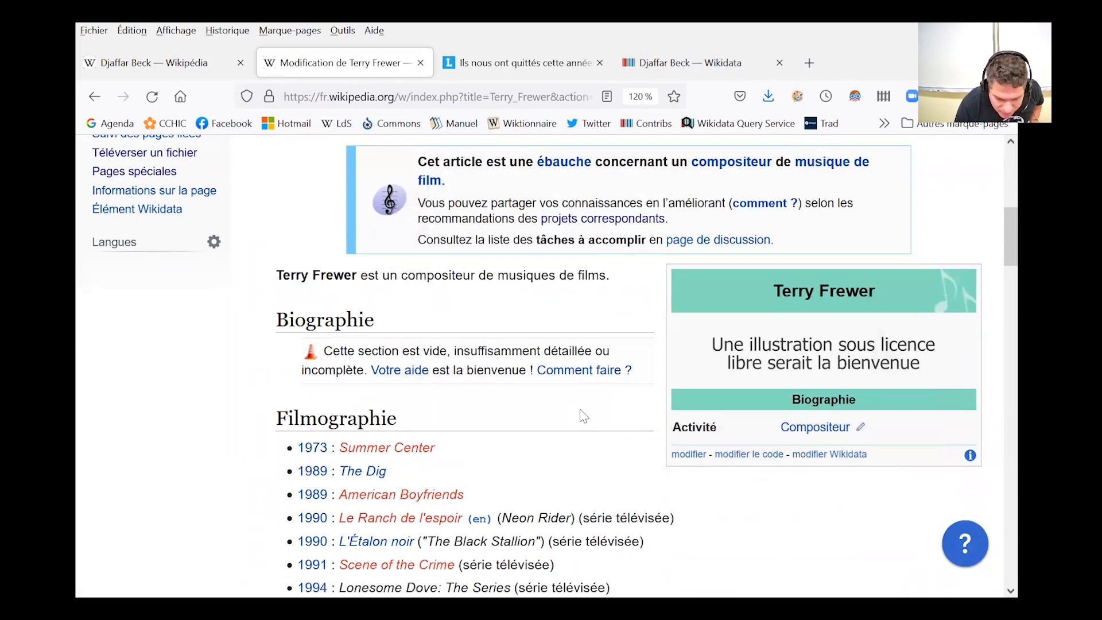
{"action": "scroll", "coordinate": [583, 416], "scroll_direction": "up", "scroll_amount": 5}
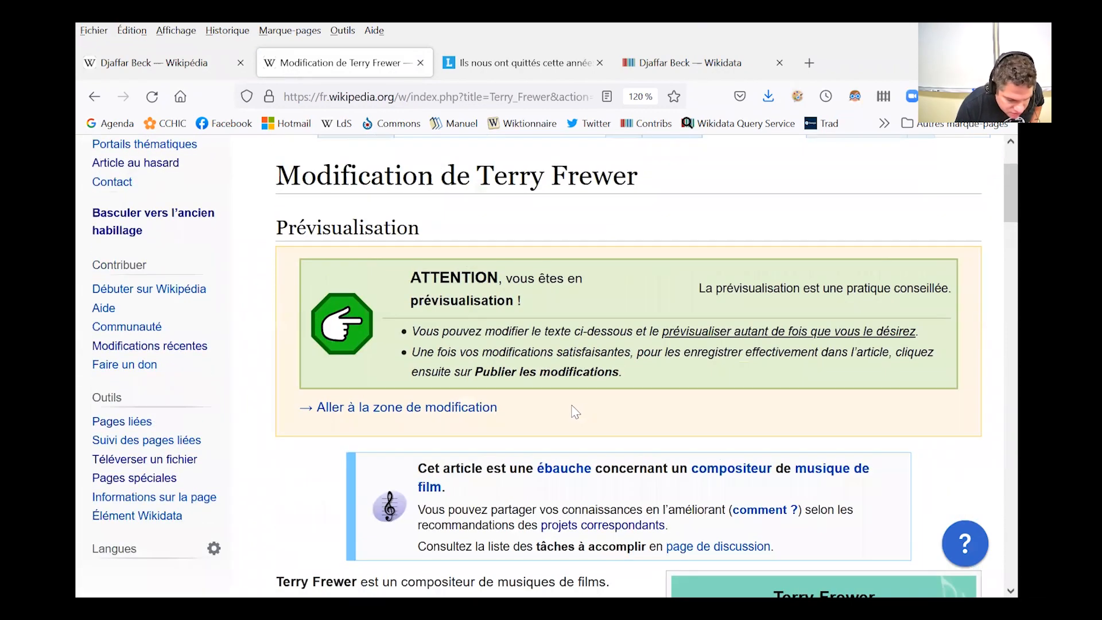
{"action": "scroll", "coordinate": [575, 411], "scroll_direction": "up", "scroll_amount": 2}
{"action": "scroll", "coordinate": [229, 366], "scroll_direction": "down", "scroll_amount": 2}
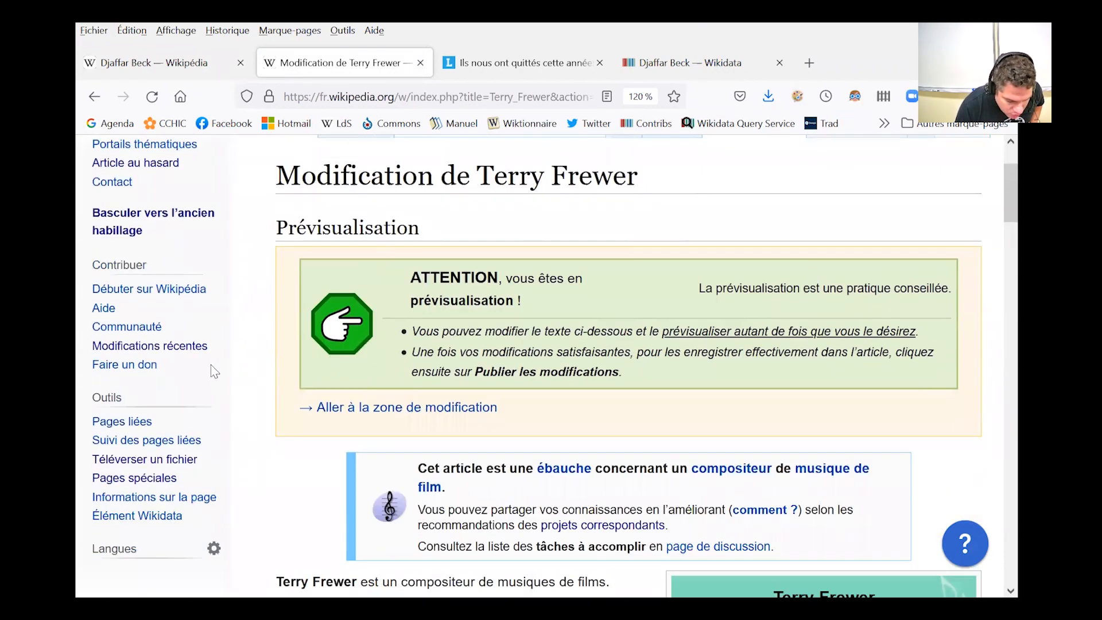
Open Terry Frewer's Wikidata item in a new tab and start a new statement with the property date de naissance
{"action": "middle_click", "coordinate": [156, 515]}
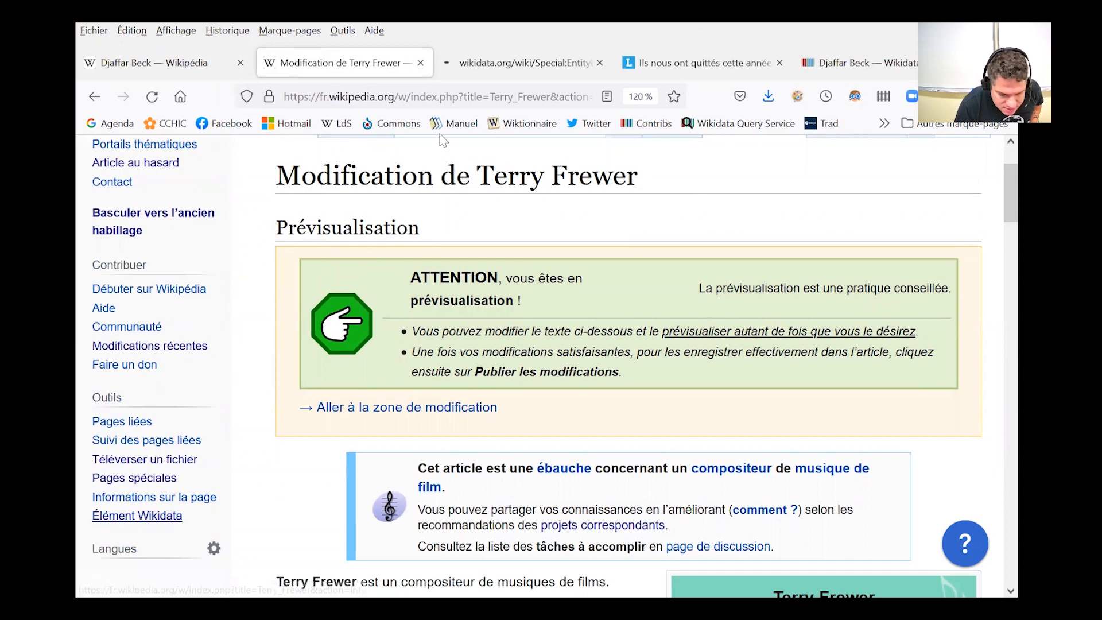
{"action": "left_click", "coordinate": [522, 62]}
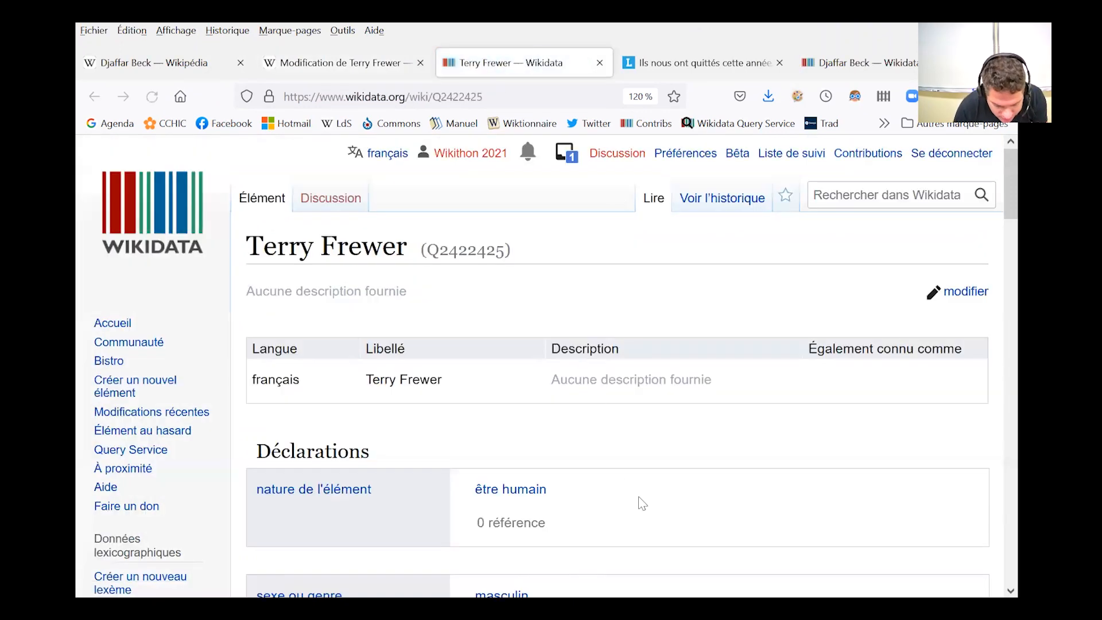
{"action": "scroll", "coordinate": [641, 503], "scroll_direction": "down", "scroll_amount": 3}
{"action": "scroll", "coordinate": [672, 511], "scroll_direction": "down", "scroll_amount": 4}
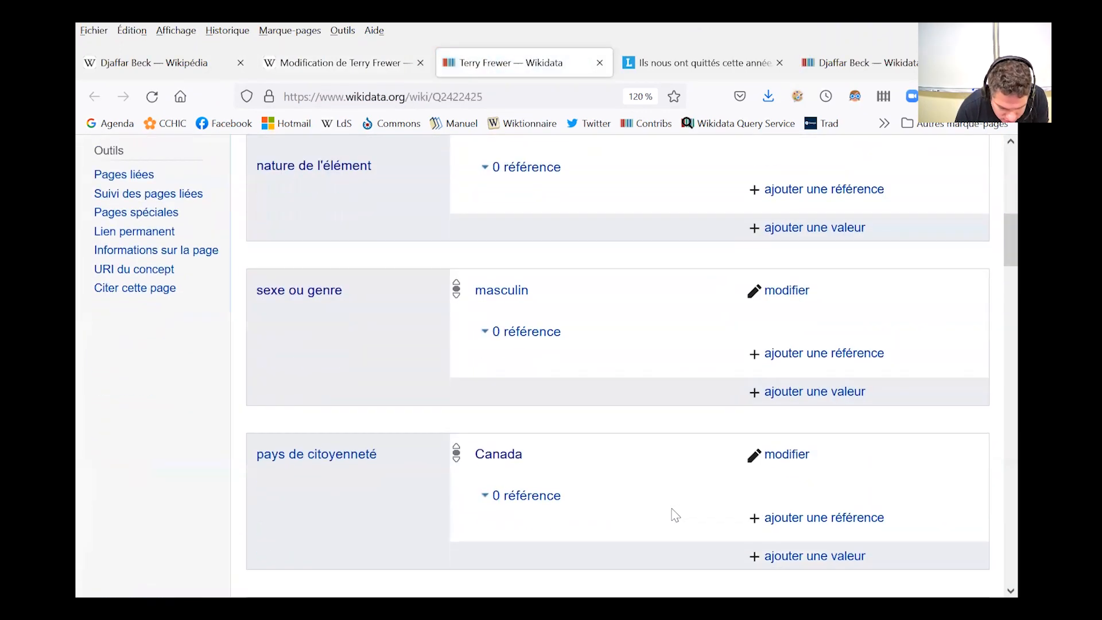
{"action": "scroll", "coordinate": [675, 515], "scroll_direction": "down", "scroll_amount": 8}
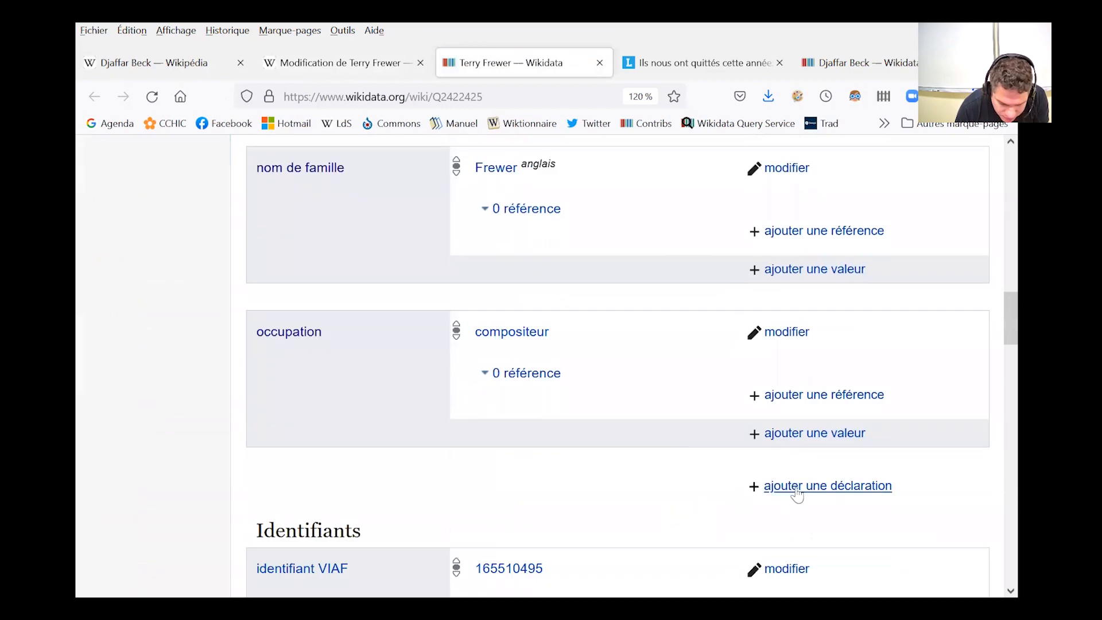
{"action": "left_click", "coordinate": [797, 494]}
{"action": "scroll", "coordinate": [232, 479], "scroll_direction": "down", "scroll_amount": 3}
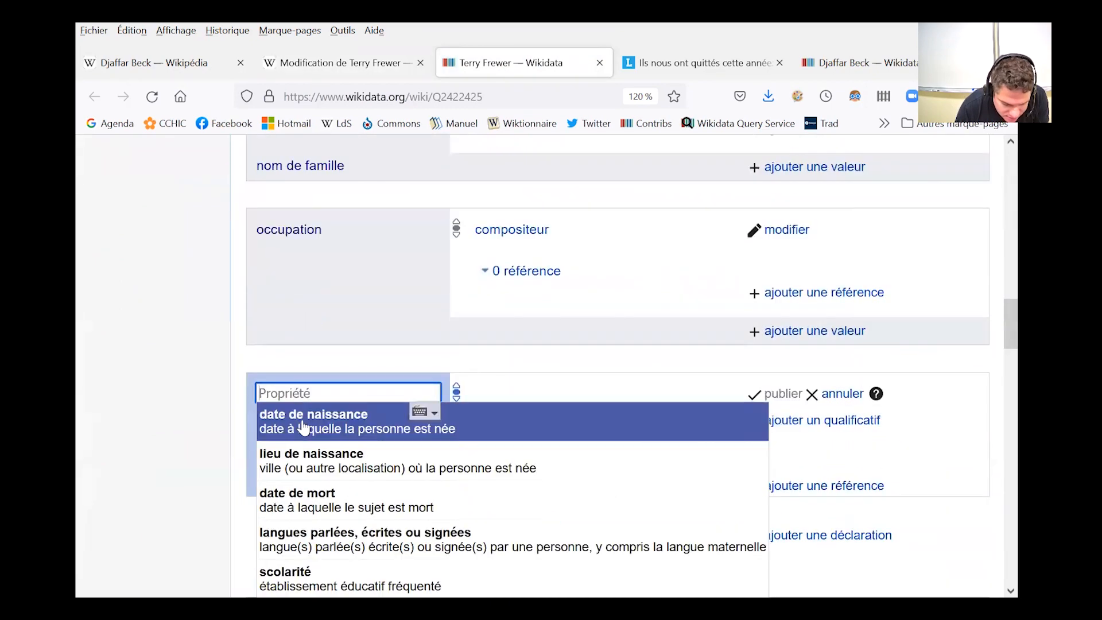
{"action": "left_click", "coordinate": [304, 428]}
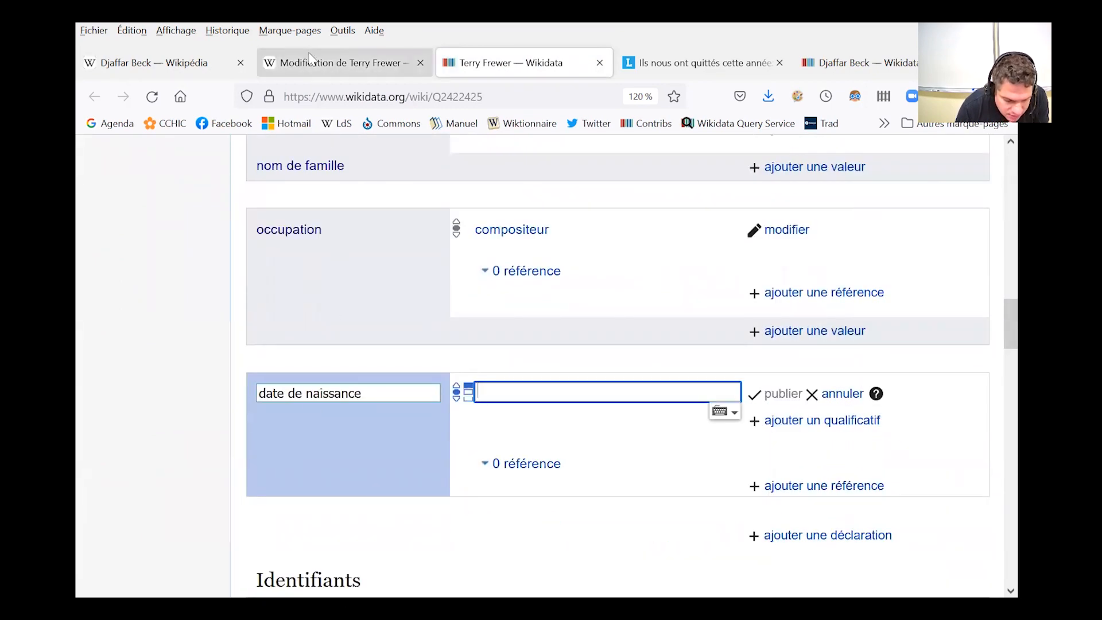
Examine the filmography years in the article preview to estimate the composer's period of birth
{"action": "left_click", "coordinate": [339, 63]}
{"action": "scroll", "coordinate": [261, 388], "scroll_direction": "down", "scroll_amount": 5}
{"action": "scroll", "coordinate": [264, 390], "scroll_direction": "down", "scroll_amount": 3}
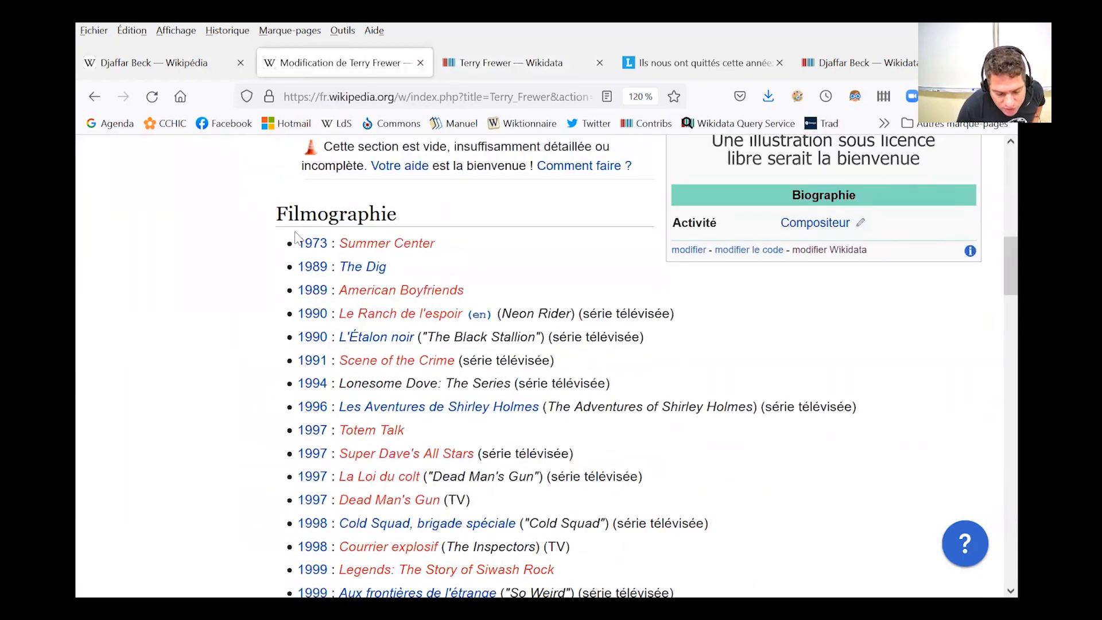
{"action": "scroll", "coordinate": [261, 345], "scroll_direction": "down", "scroll_amount": 9}
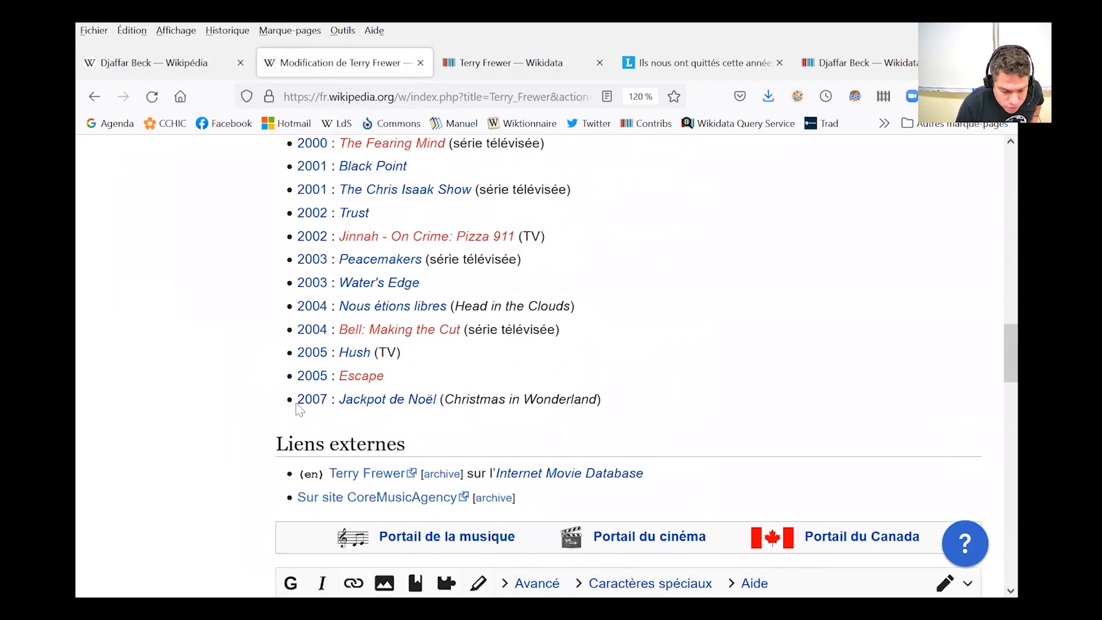
{"action": "scroll", "coordinate": [265, 423], "scroll_direction": "up", "scroll_amount": 10}
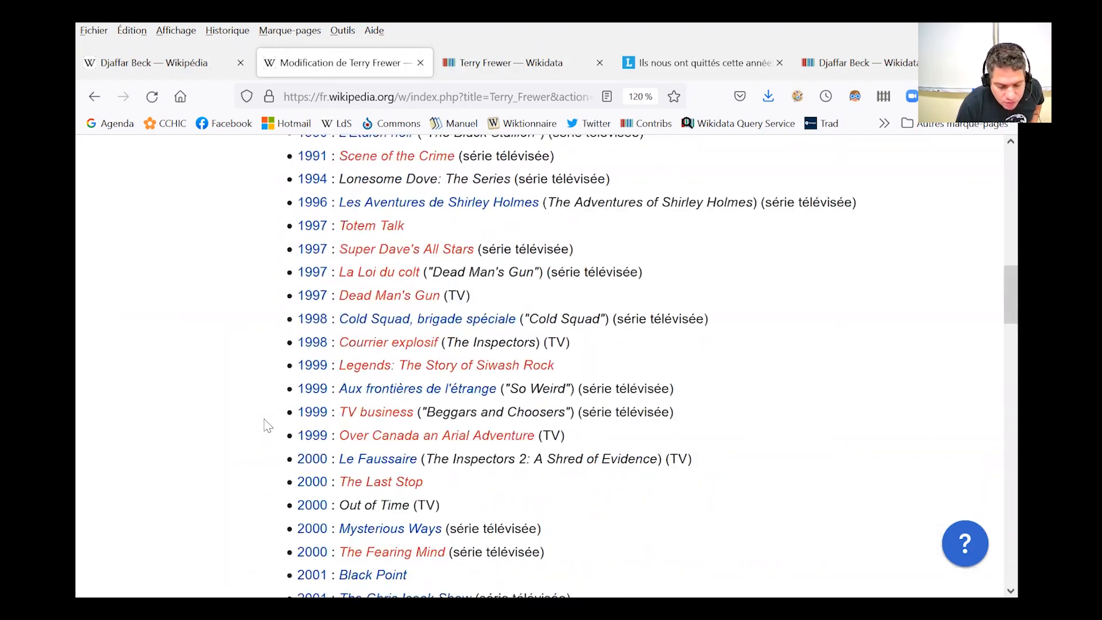
{"action": "scroll", "coordinate": [324, 347], "scroll_direction": "up", "scroll_amount": 3}
{"action": "scroll", "coordinate": [327, 347], "scroll_direction": "down", "scroll_amount": 3}
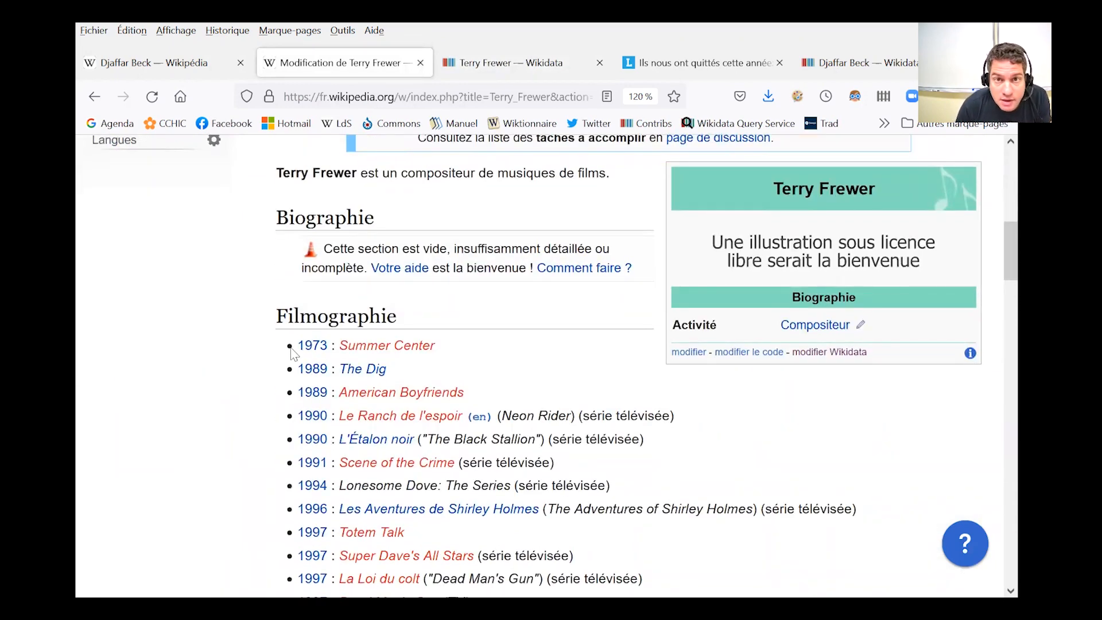
{"action": "scroll", "coordinate": [298, 356], "scroll_direction": "up", "scroll_amount": 3}
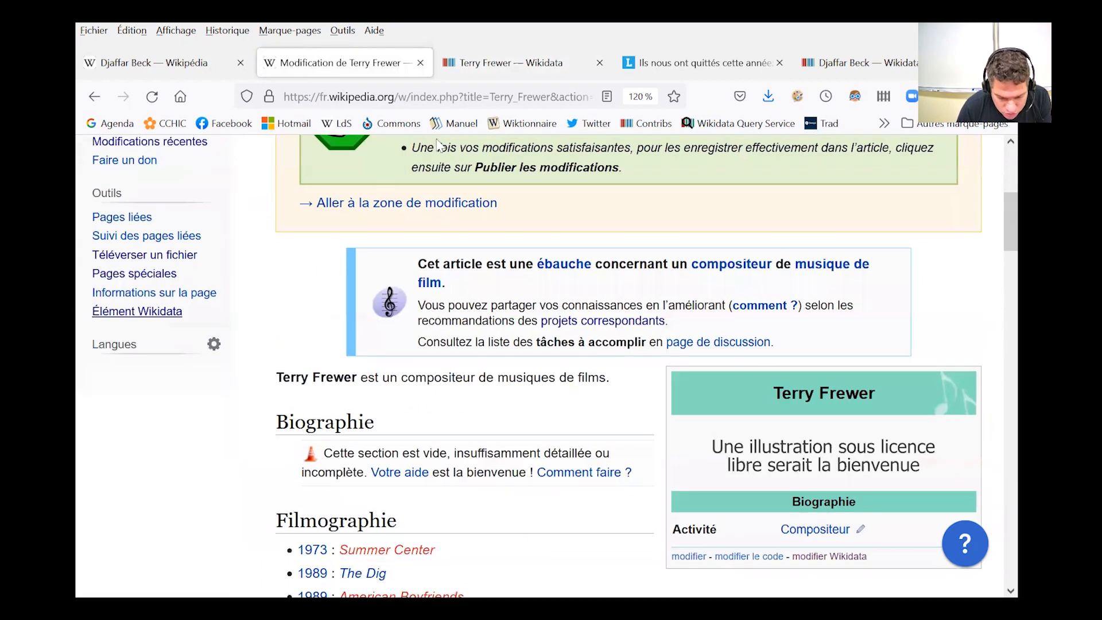
Set the Wikidata date de naissance value to "20e siècle" and add the reference déduit de with Wikipédia en français
{"action": "key", "text": "ctrl+Tab"}
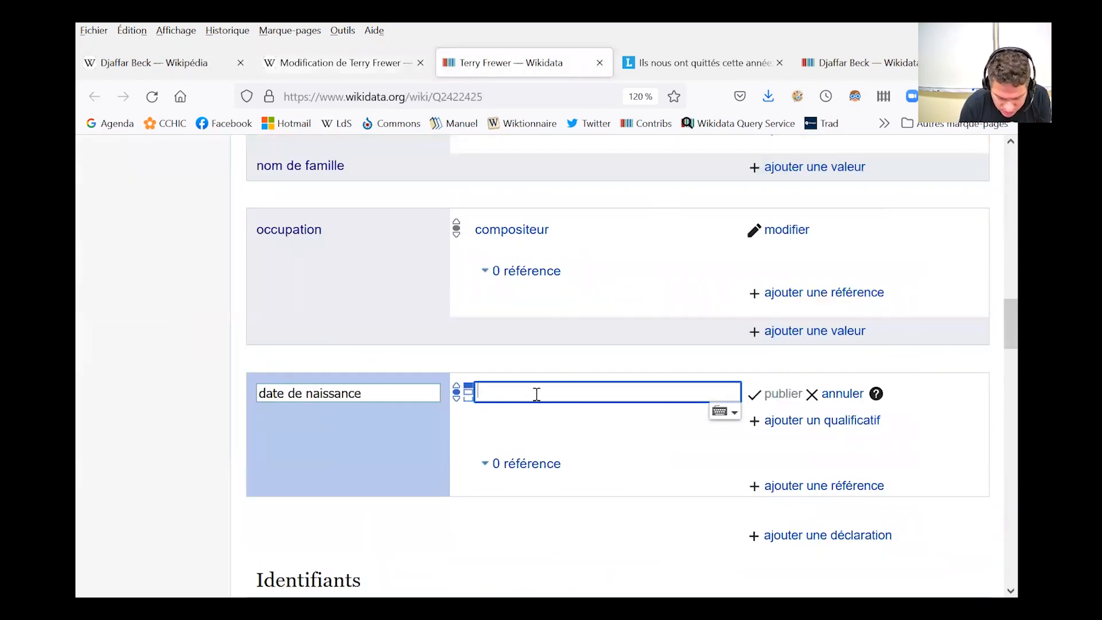
{"action": "type", "text": "20e siècle"}
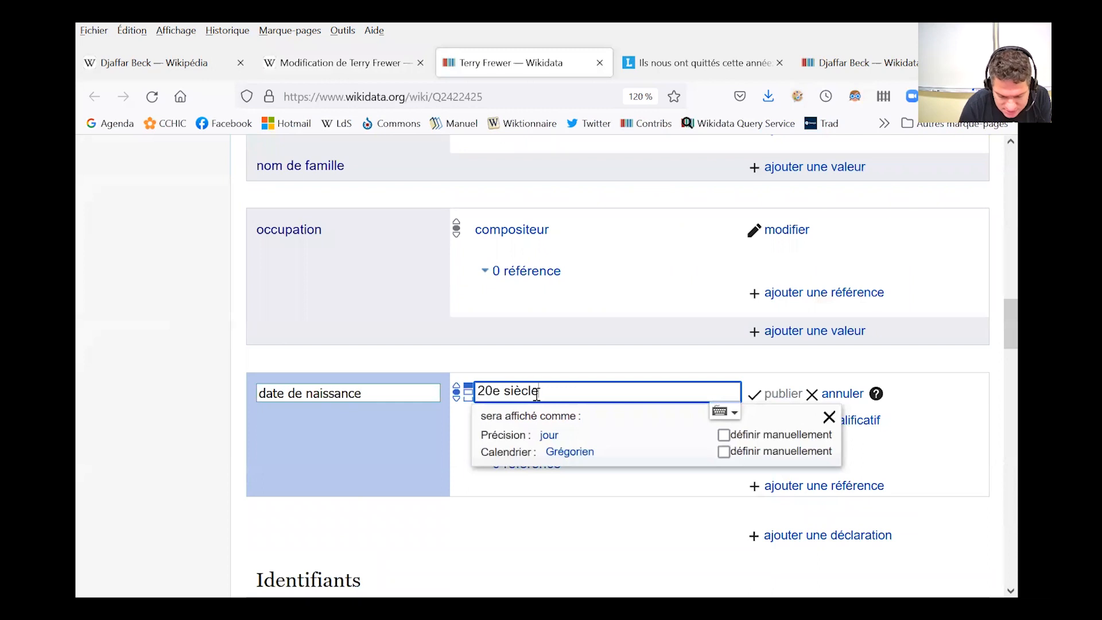
{"action": "left_click", "coordinate": [876, 486]}
{"action": "type", "text": "déduitde"}
{"action": "key", "text": "BackSpace"}
{"action": "type", "text": "de"}
{"action": "scroll", "coordinate": [574, 448], "scroll_direction": "down", "scroll_amount": 3}
{"action": "left_click", "coordinate": [569, 442]}
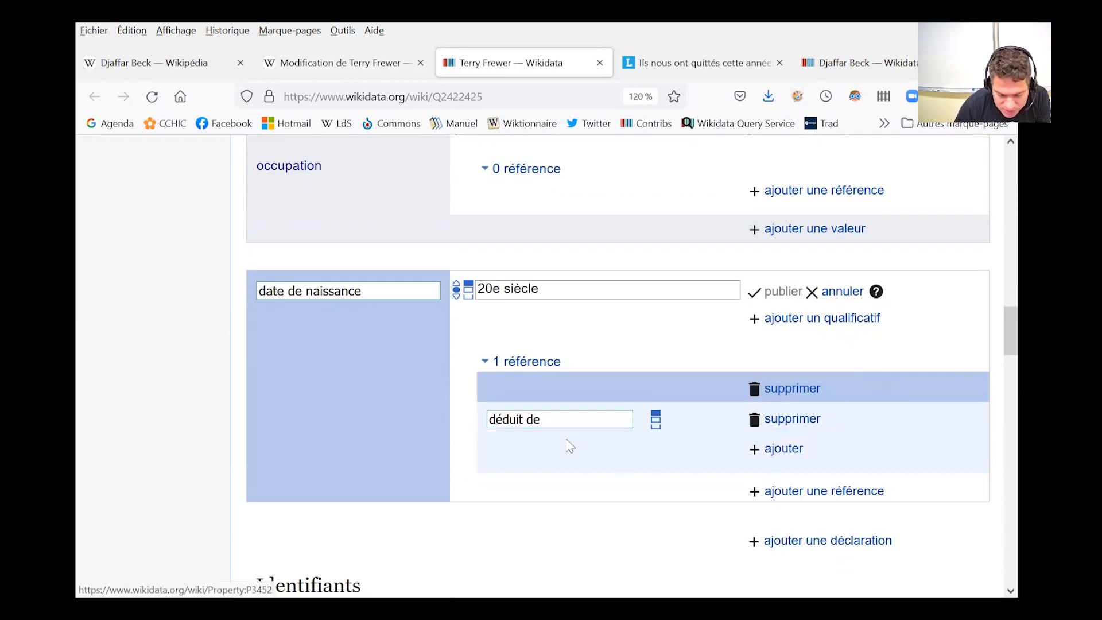
{"action": "type", "text": "frw"}
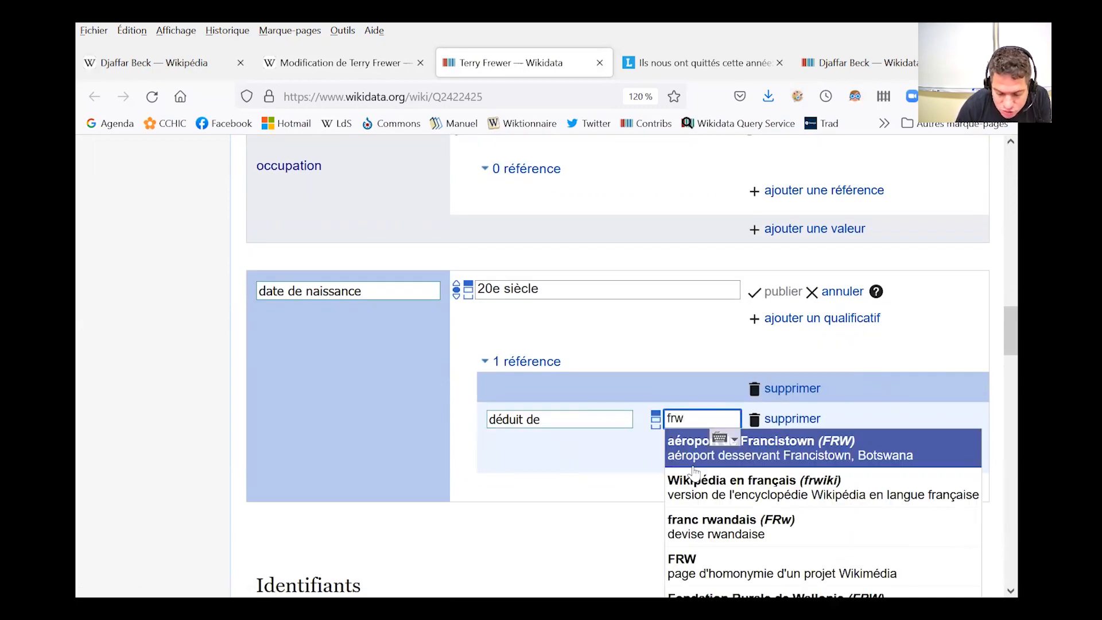
{"action": "left_click", "coordinate": [699, 482]}
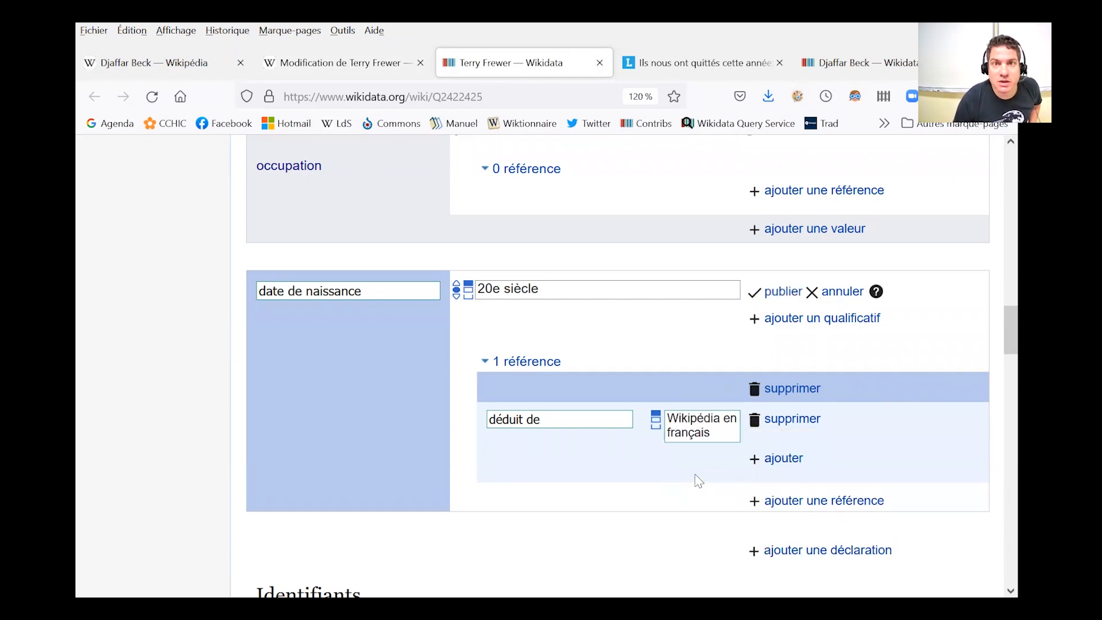
Add date de consultation "31 août 2021" to the date de naissance reference and publish the statement
{"action": "left_click", "coordinate": [782, 459]}
{"action": "type", "text": "con"}
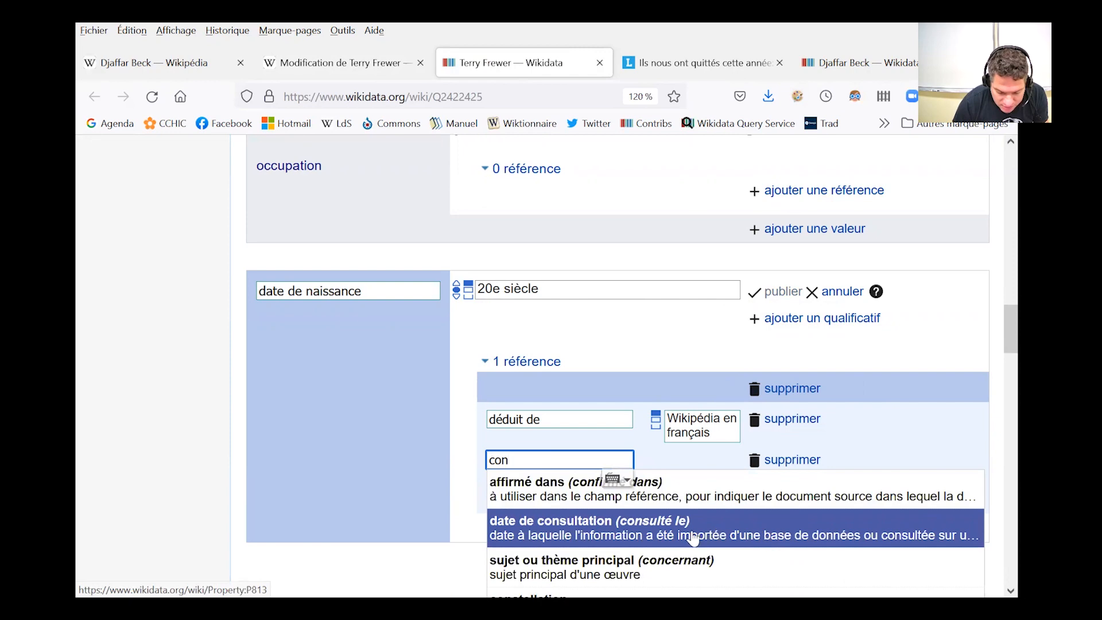
{"action": "left_click", "coordinate": [693, 538]}
{"action": "type", "text": "31 aopu"}
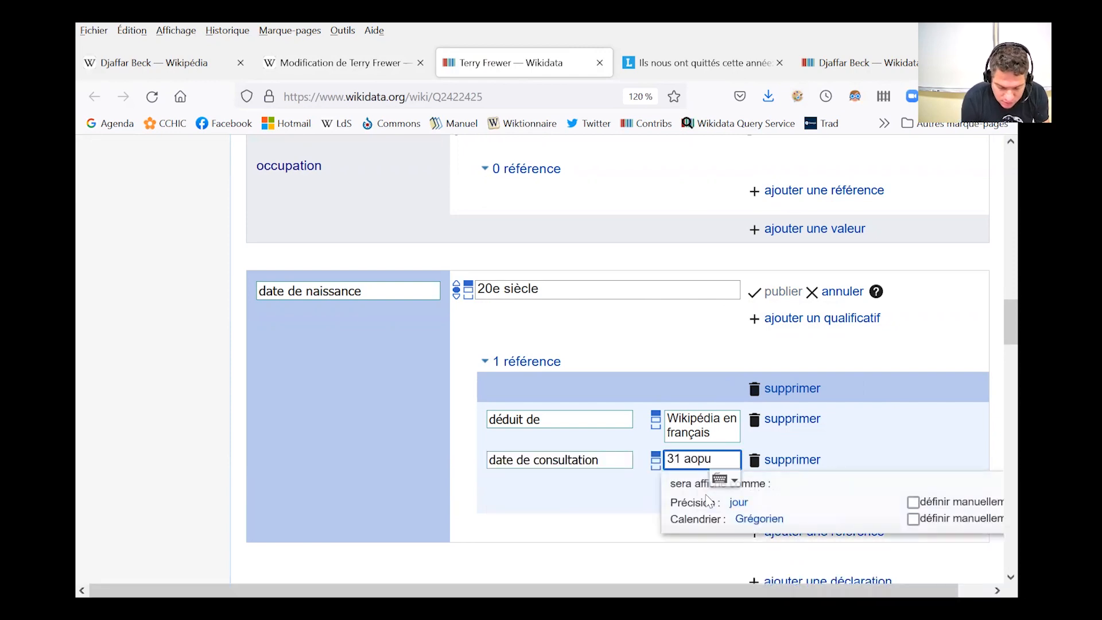
{"action": "key", "text": "BackSpace"}
{"action": "key", "text": "BackSpace"}
{"action": "type", "text": "ût 2021"}
{"action": "left_click", "coordinate": [783, 296]}
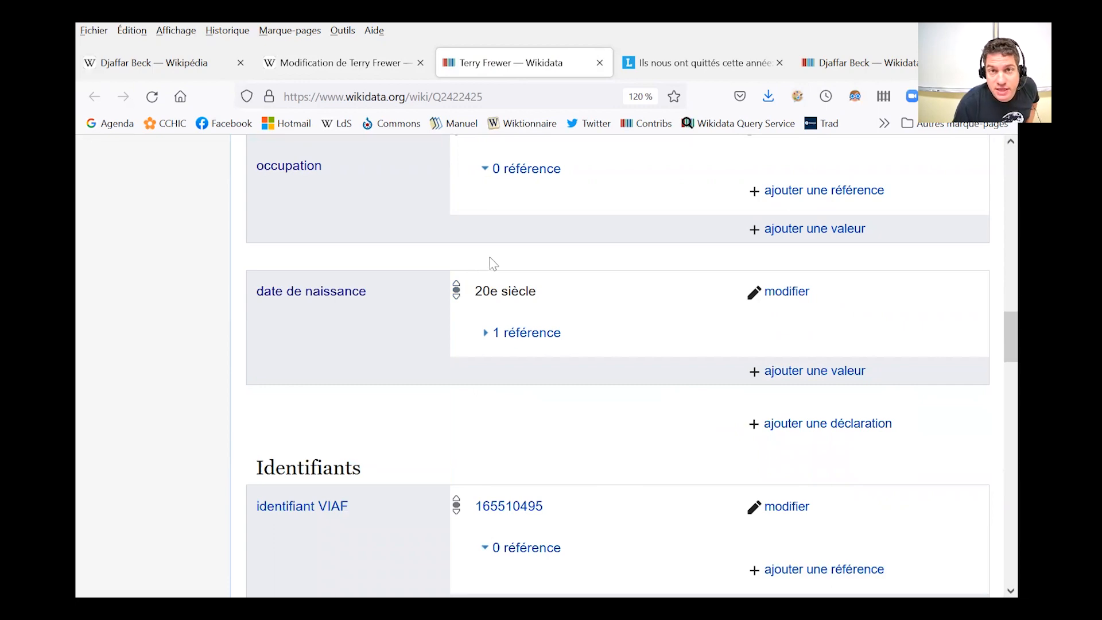
Return to the Terry Frewer article edit, refresh its preview and inspect the data shown in the infobox
{"action": "left_click", "coordinate": [378, 63]}
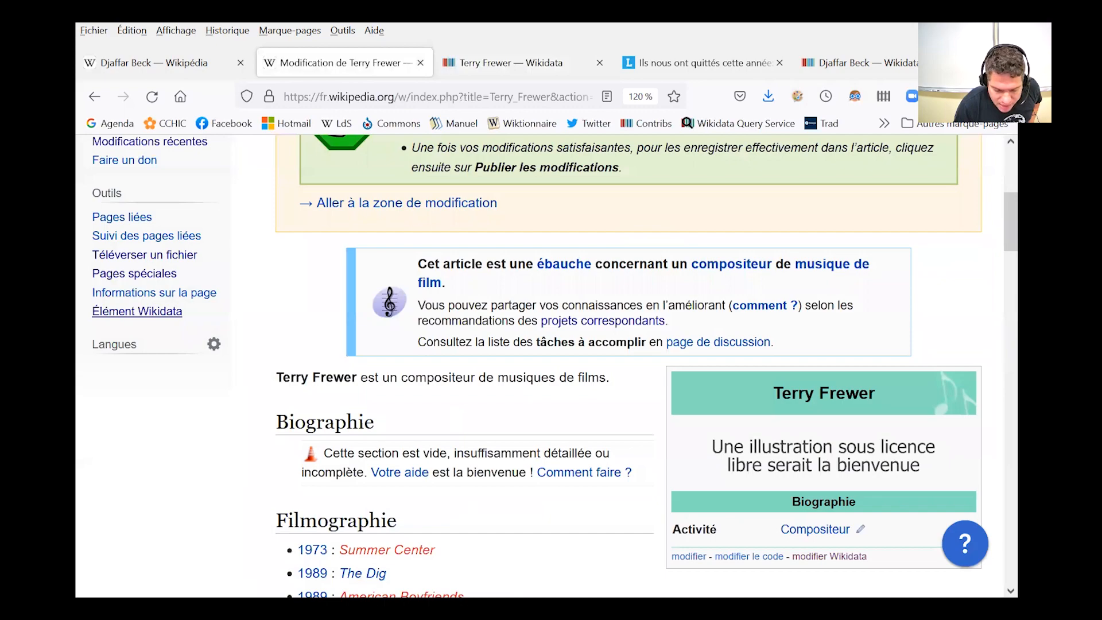
{"action": "scroll", "coordinate": [553, 499], "scroll_direction": "down", "scroll_amount": 20}
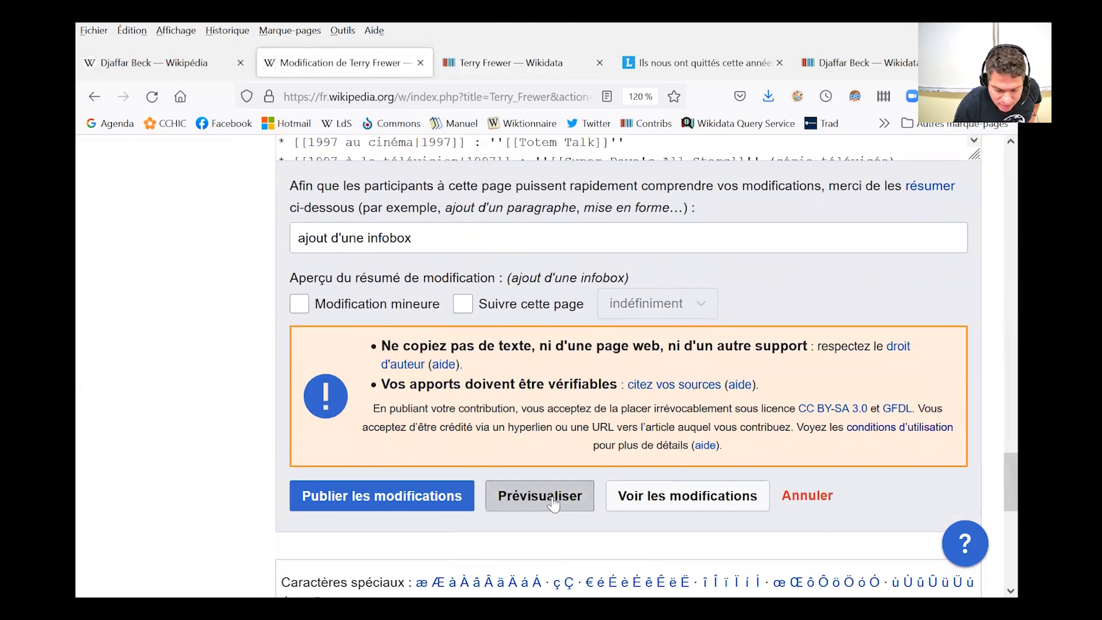
{"action": "left_click", "coordinate": [552, 498]}
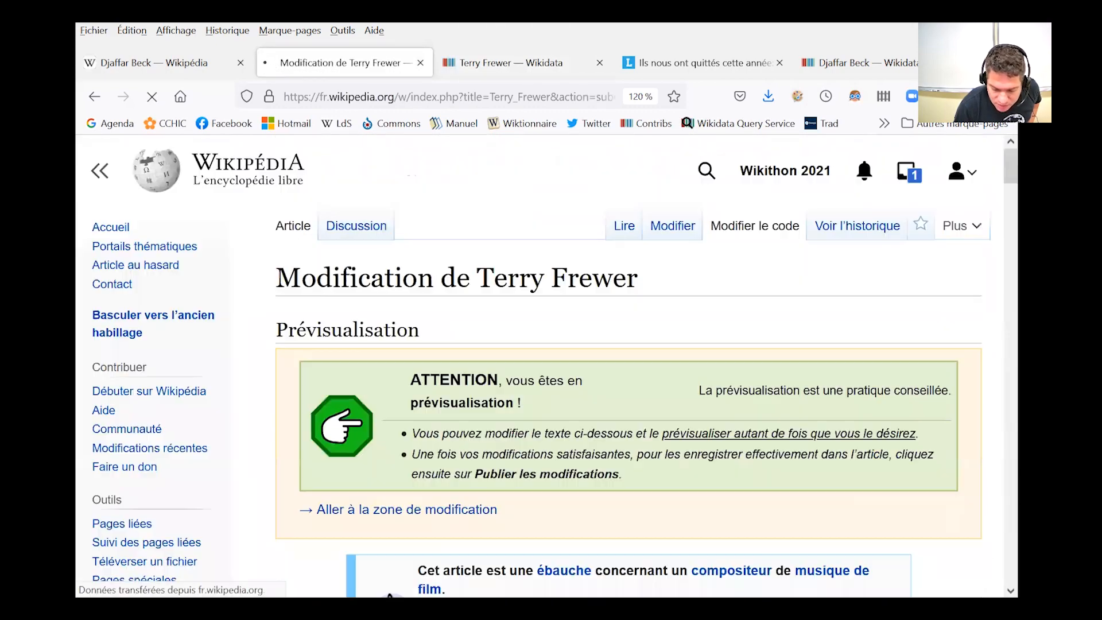
{"action": "scroll", "coordinate": [551, 367], "scroll_direction": "down", "scroll_amount": 15}
{"action": "scroll", "coordinate": [551, 367], "scroll_direction": "up", "scroll_amount": 10}
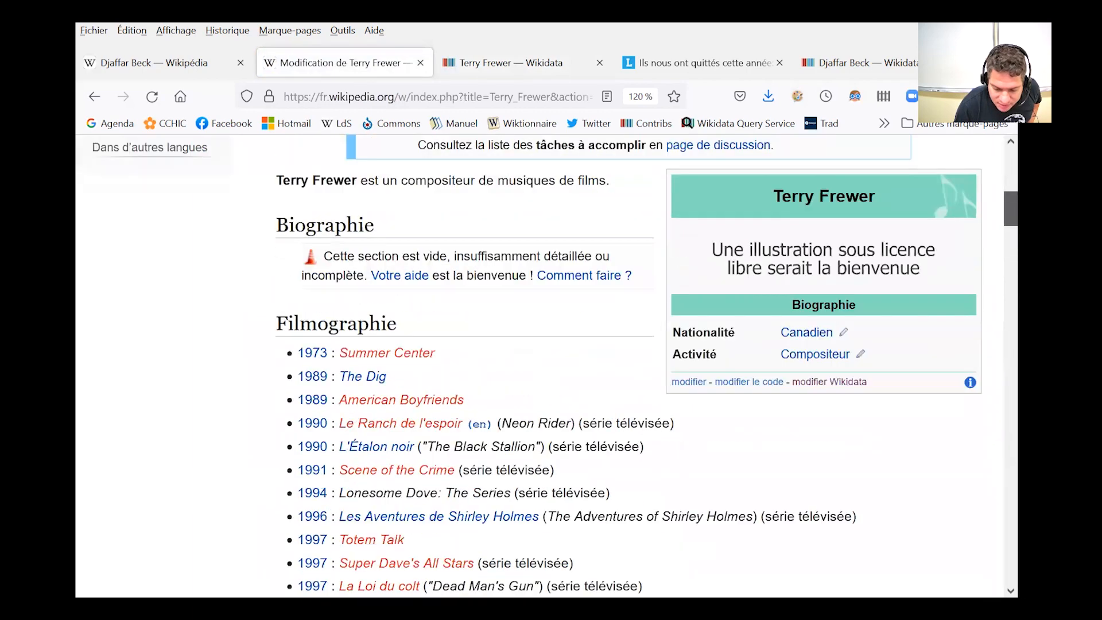
{"action": "scroll", "coordinate": [551, 367], "scroll_direction": "up", "scroll_amount": 2}
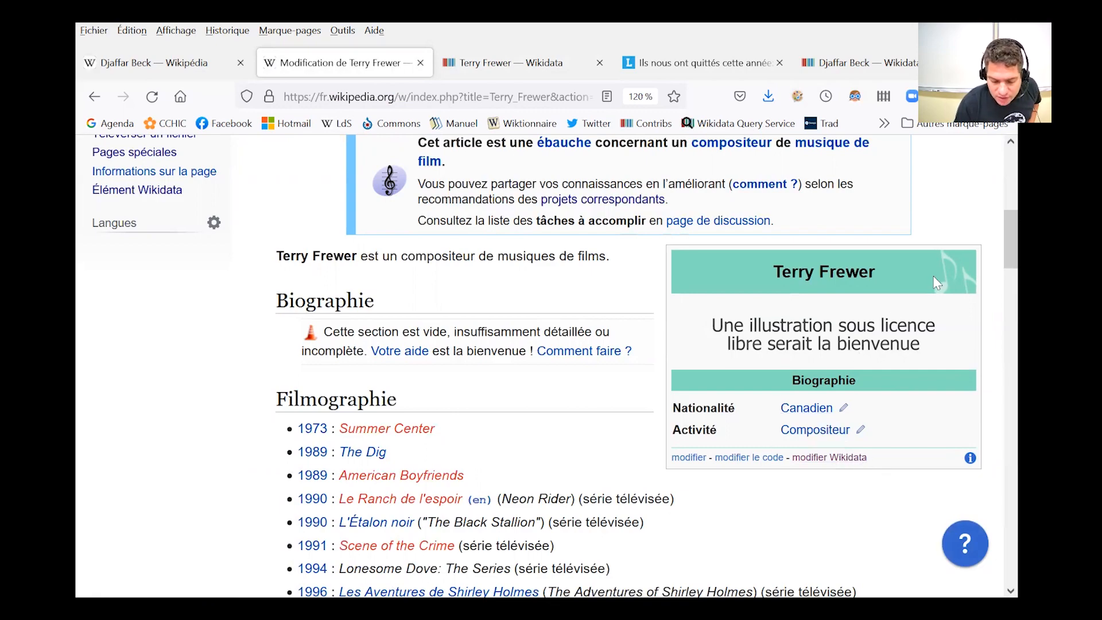
Publish the infobox edit to the Terry Frewer article and review the infobox on the saved page
{"action": "scroll", "coordinate": [551, 367], "scroll_direction": "down", "scroll_amount": 15}
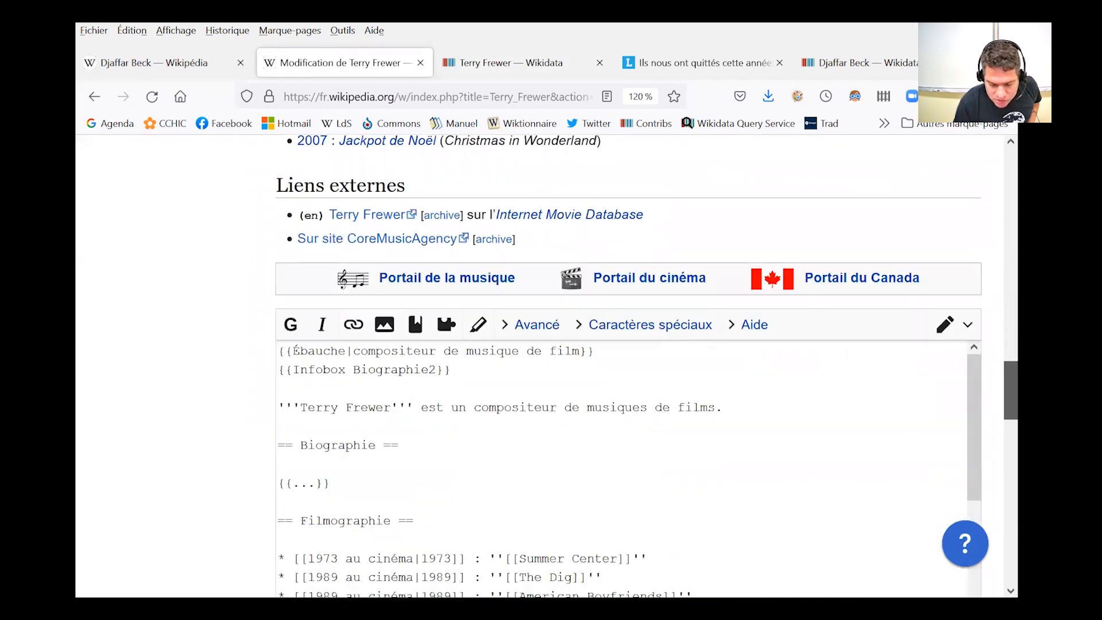
{"action": "scroll", "coordinate": [222, 427], "scroll_direction": "down", "scroll_amount": 5}
{"action": "scroll", "coordinate": [233, 433], "scroll_direction": "down", "scroll_amount": 5}
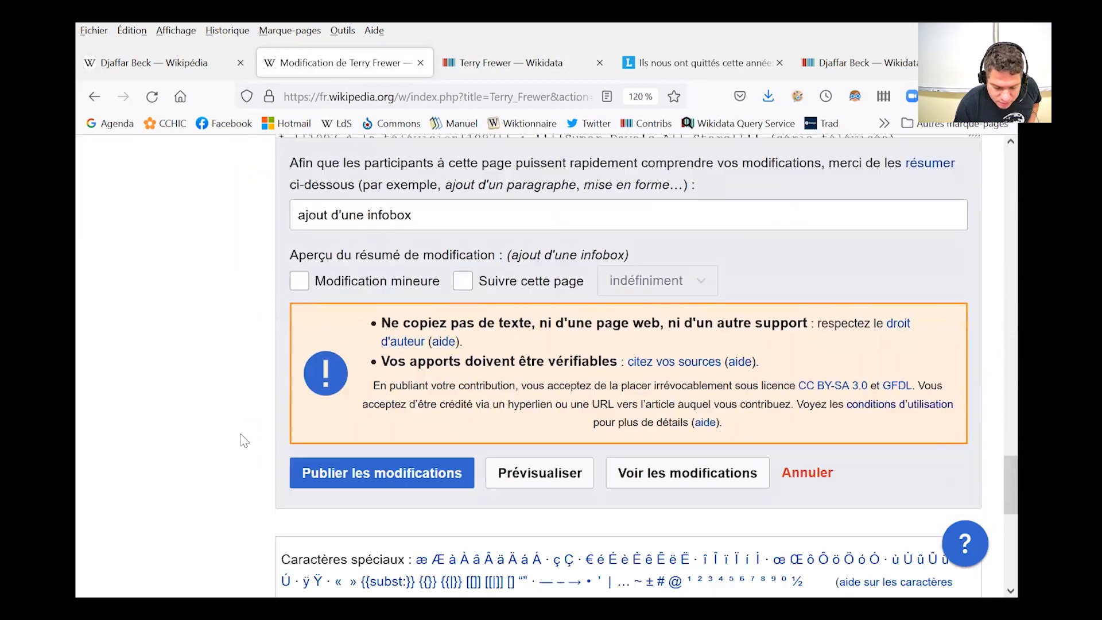
{"action": "left_click", "coordinate": [348, 415]}
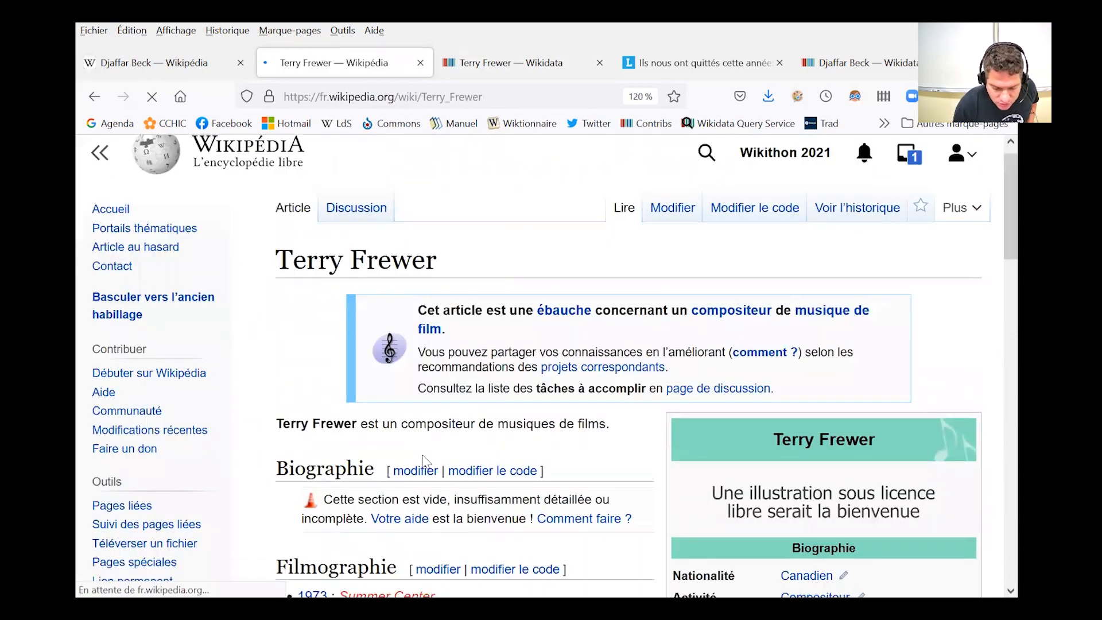
{"action": "scroll", "coordinate": [517, 345], "scroll_direction": "down", "scroll_amount": 3}
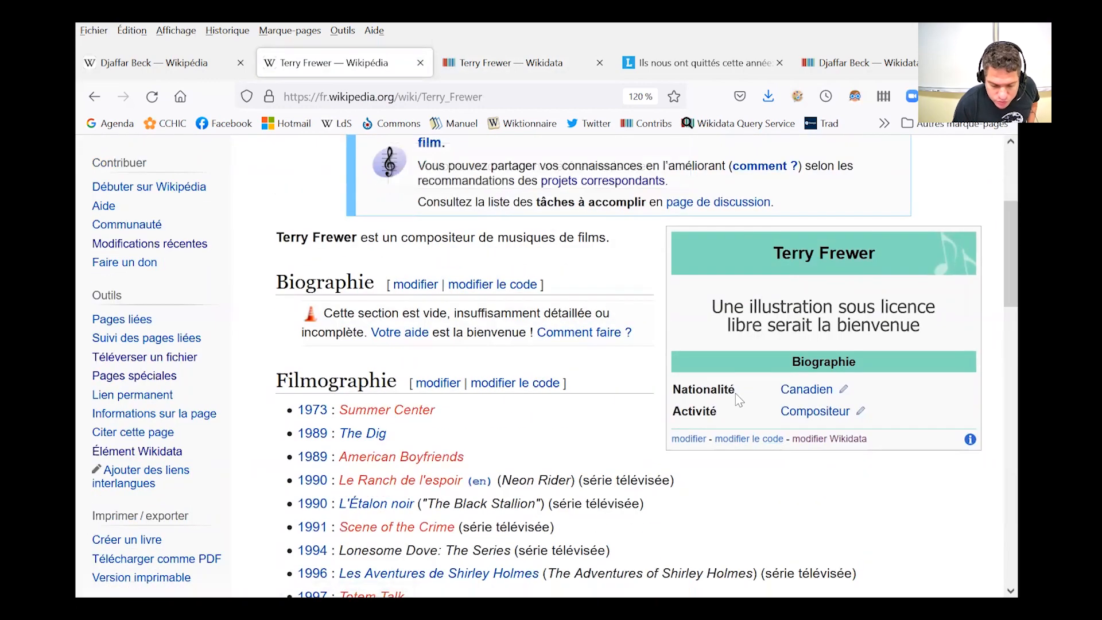
{"action": "scroll", "coordinate": [742, 405], "scroll_direction": "down", "scroll_amount": 3}
{"action": "scroll", "coordinate": [743, 406], "scroll_direction": "down", "scroll_amount": 3}
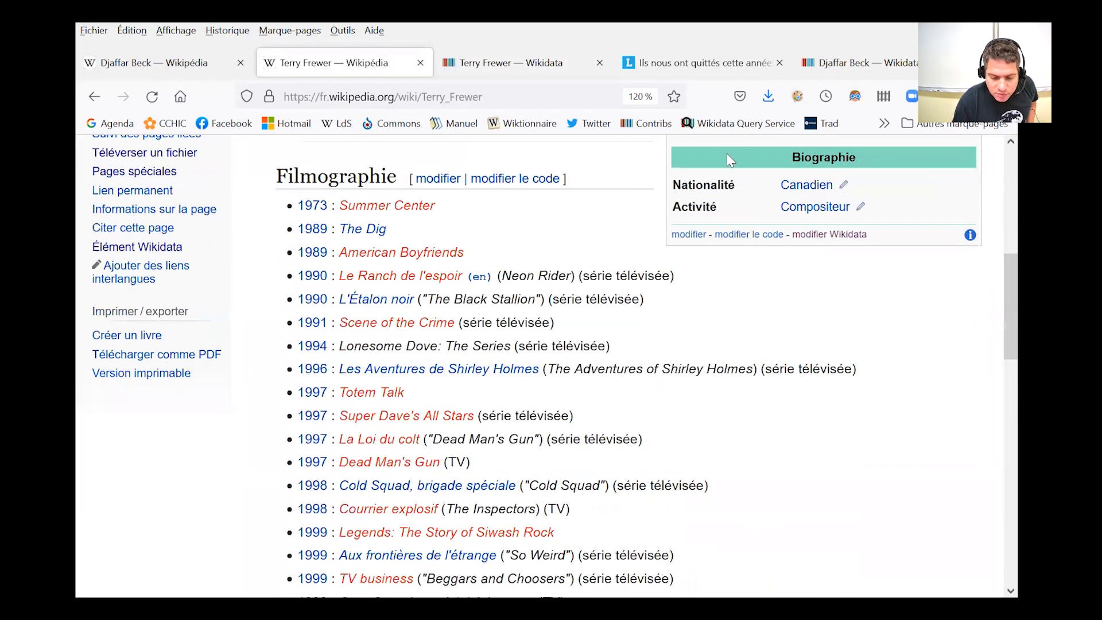